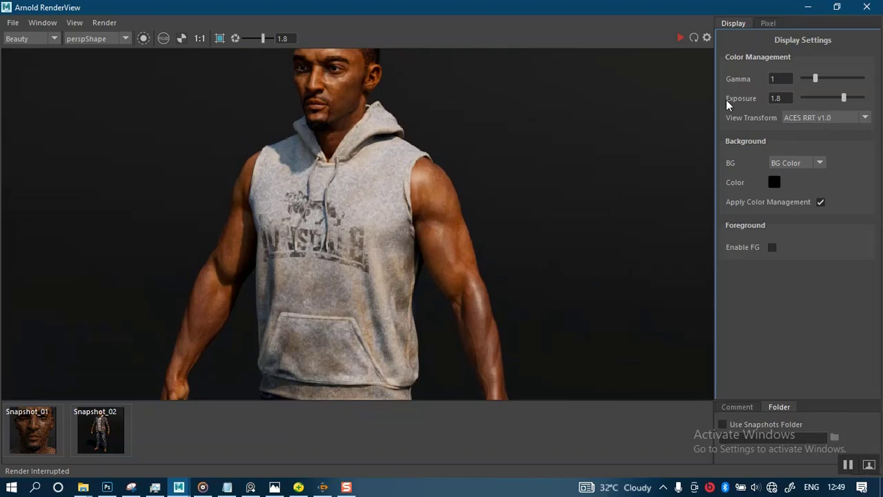
Preview the render with the sRGB gamma view transform and switch it back to ACES RRT v1.0.
{"action": "scroll", "coordinate": [517, 243], "scroll_direction": "down", "scroll_amount": 2}
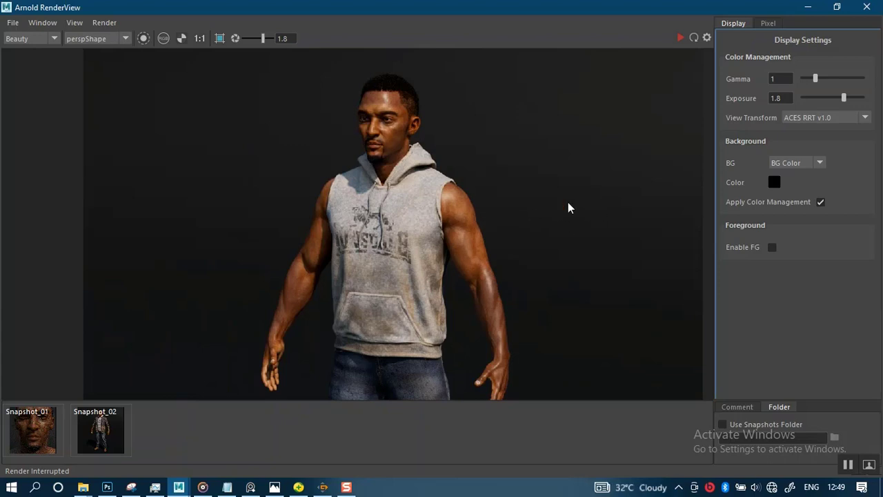
{"action": "left_click", "coordinate": [864, 118]}
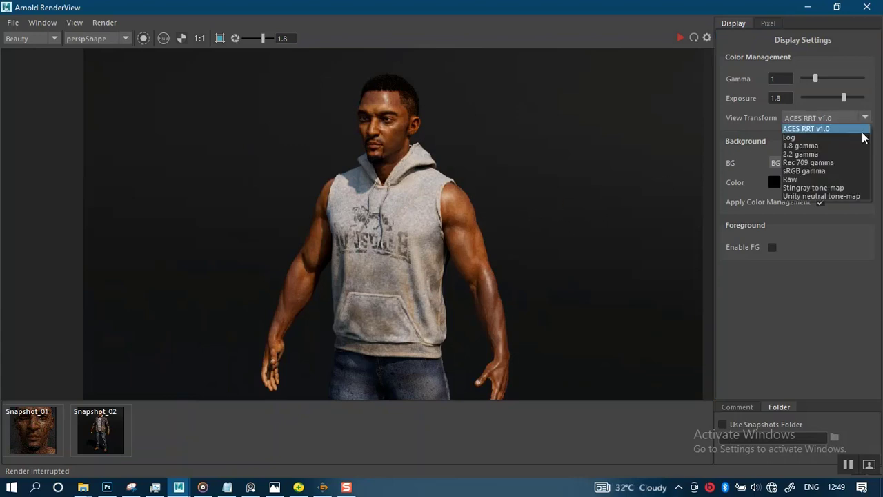
{"action": "left_click", "coordinate": [811, 171]}
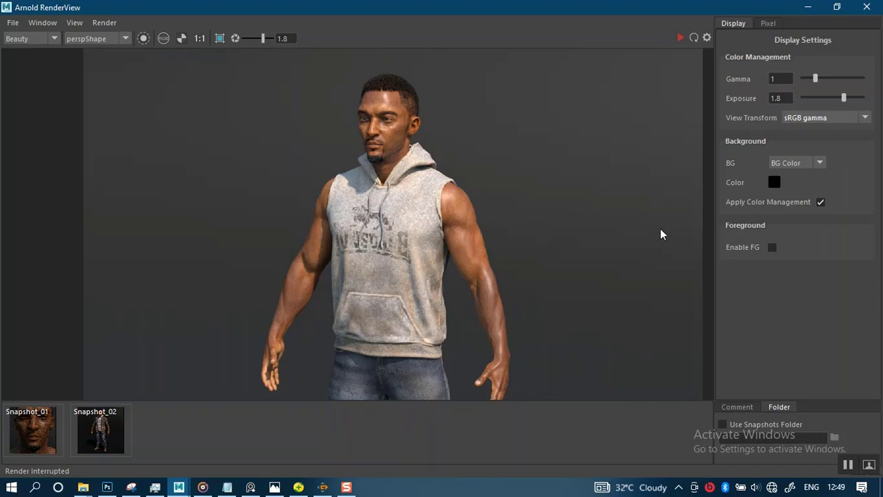
{"action": "left_click", "coordinate": [864, 118]}
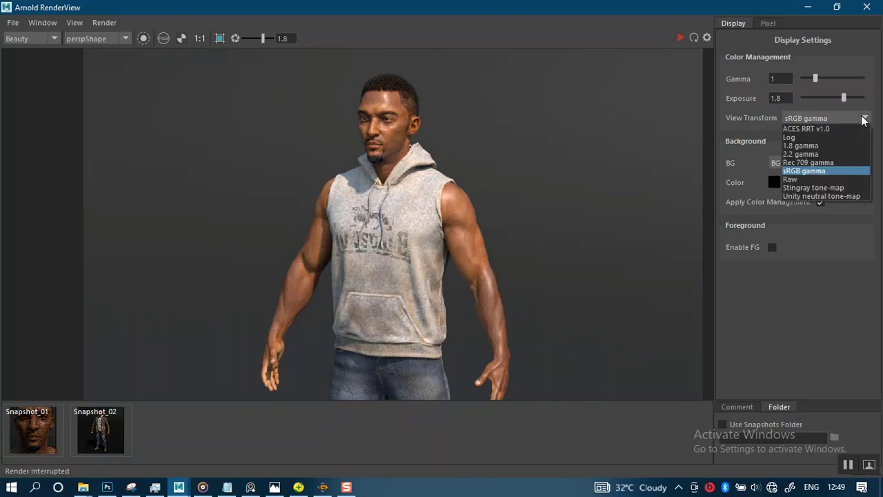
{"action": "left_click", "coordinate": [814, 129]}
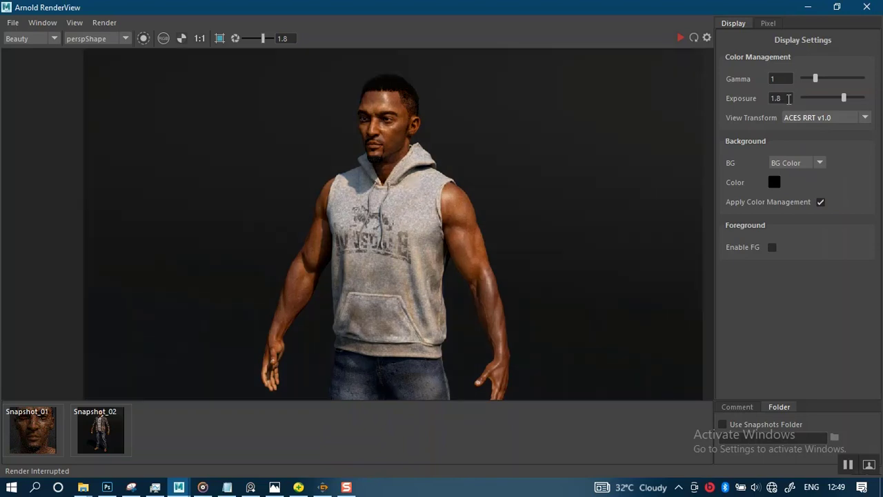
Set the render's exposure to 0 and minimize the Hypershade window covering the render view.
{"action": "double_click", "coordinate": [774, 98]}
{"action": "key", "text": "alt+Tab"}
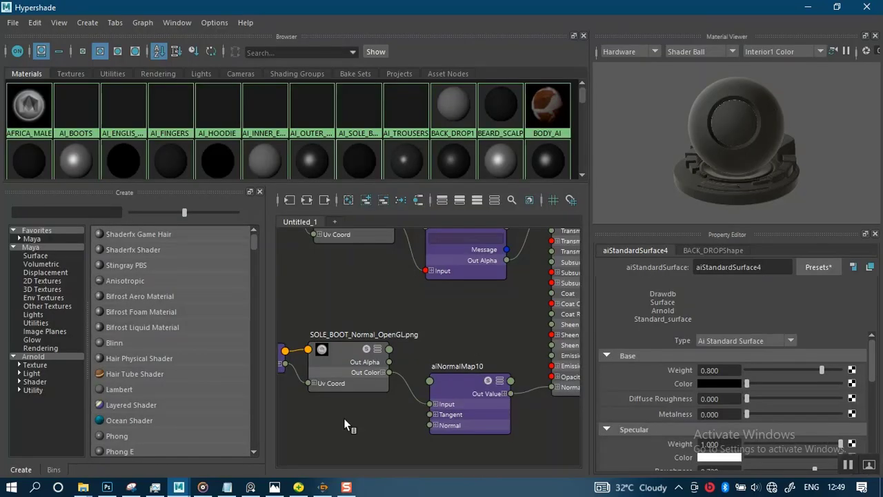
{"action": "mouse_move", "coordinate": [199, 487]}
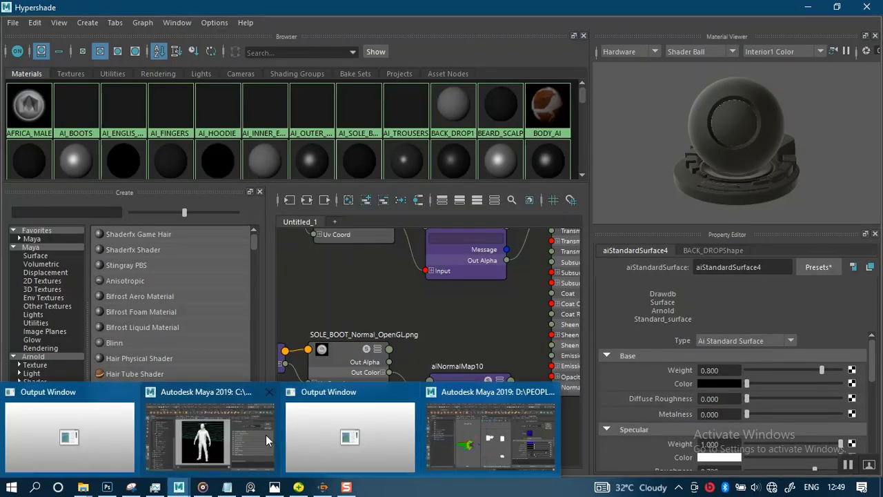
{"action": "left_click", "coordinate": [808, 6]}
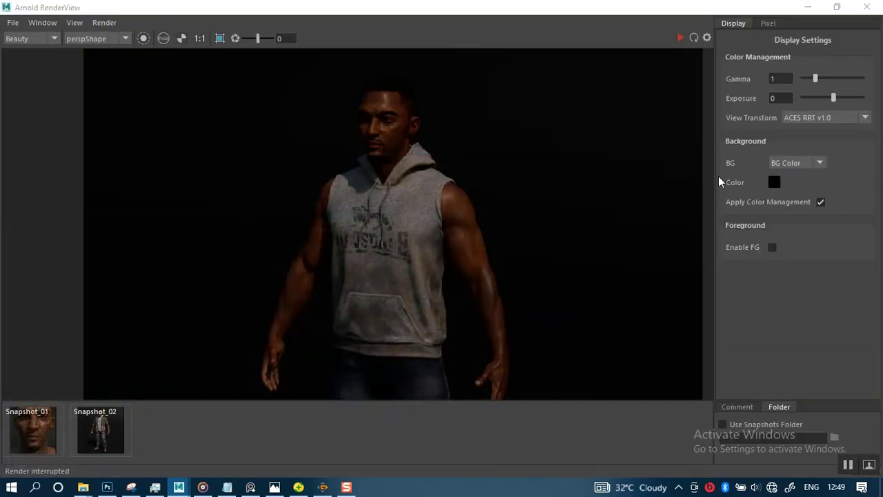
Set the render's display exposure to 1.8.
{"action": "double_click", "coordinate": [784, 97]}
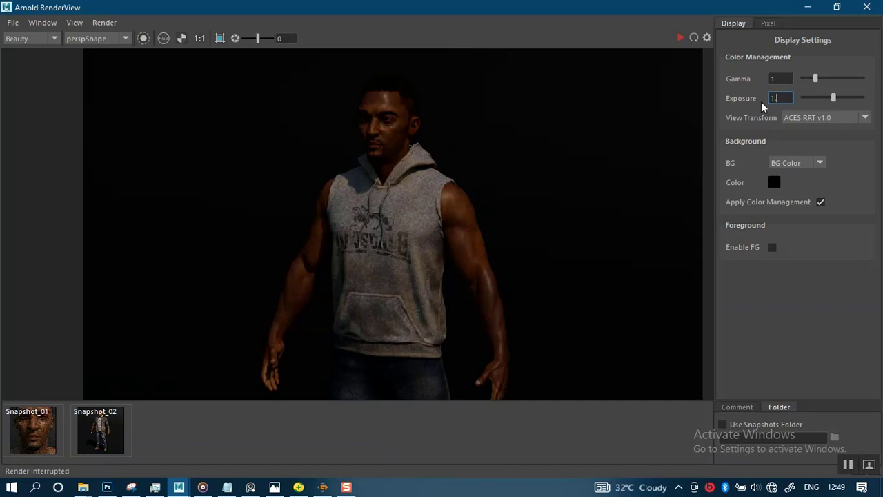
{"action": "type", "text": "1.8"}
{"action": "key", "text": "Return"}
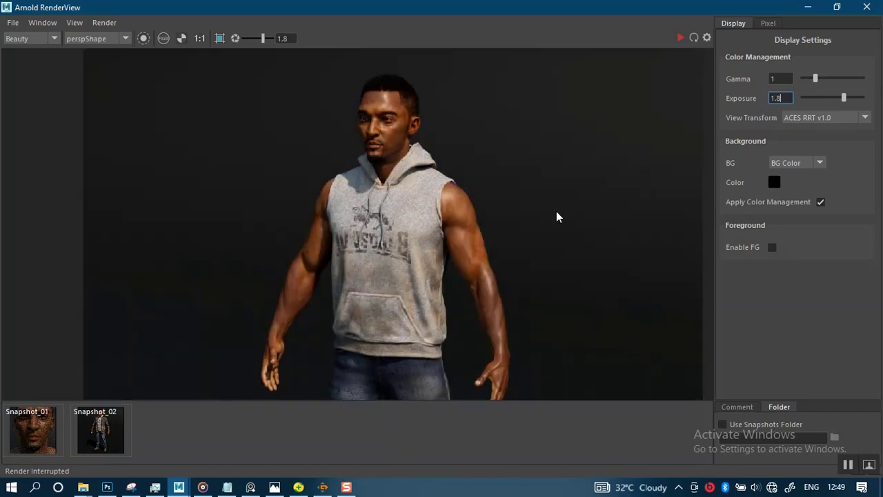
Examine the view transform choices in the Save Image Options, keeping ACES RRT v1.0, and close the dialog.
{"action": "left_click", "coordinate": [19, 25]}
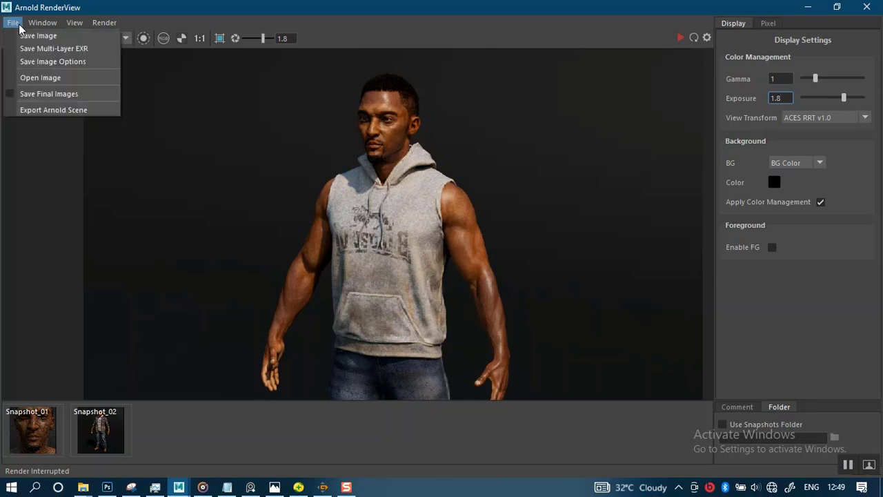
{"action": "left_click", "coordinate": [39, 62]}
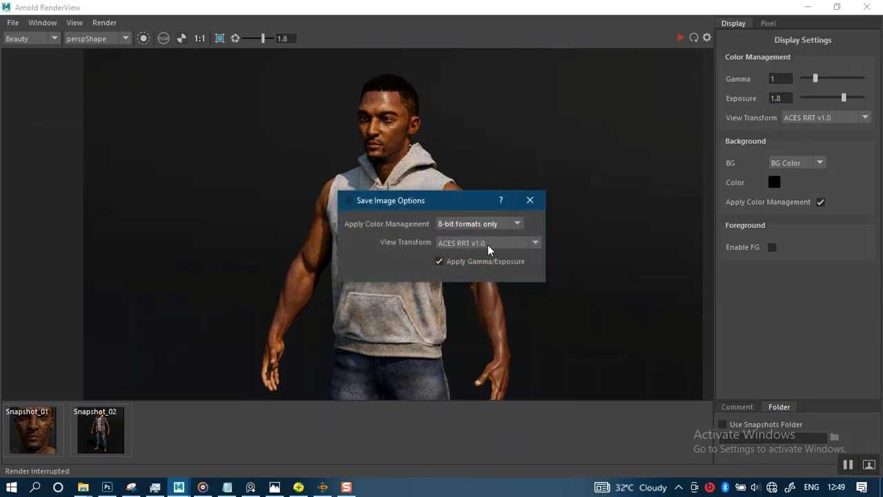
{"action": "left_click", "coordinate": [533, 244]}
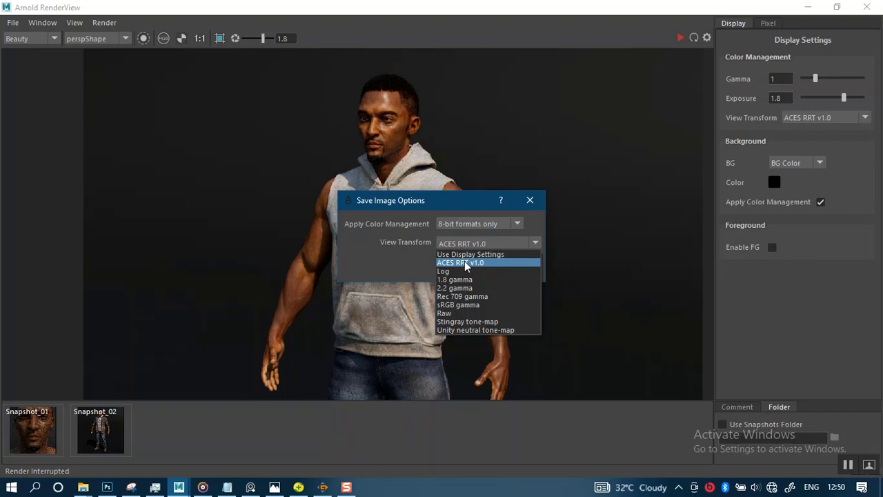
{"action": "left_click", "coordinate": [415, 266]}
{"action": "left_click", "coordinate": [531, 200]}
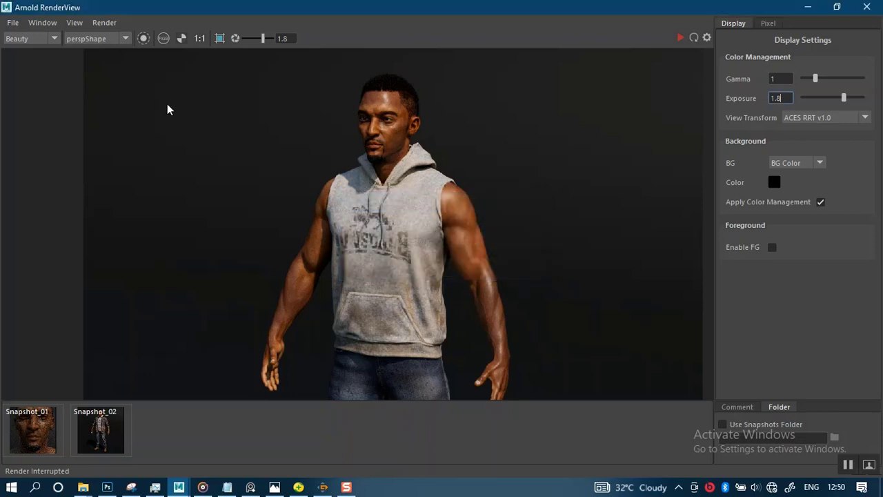
Check the Apply Gamma/Exposure option in the Save Image Options, leaving it enabled, and close the dialog.
{"action": "left_click", "coordinate": [12, 22]}
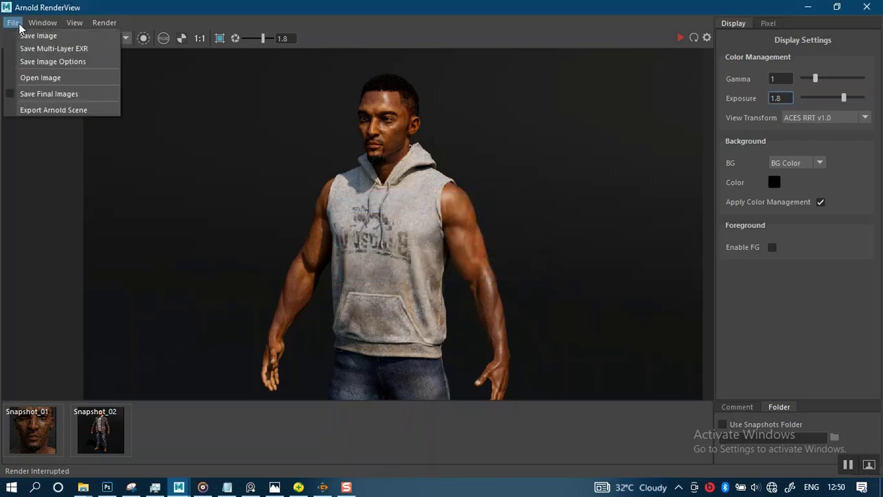
{"action": "left_click", "coordinate": [39, 65]}
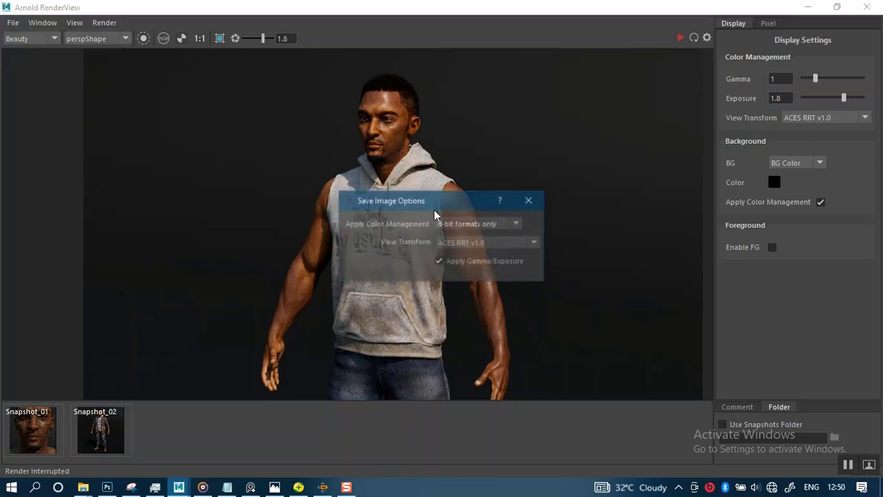
{"action": "left_click", "coordinate": [439, 261]}
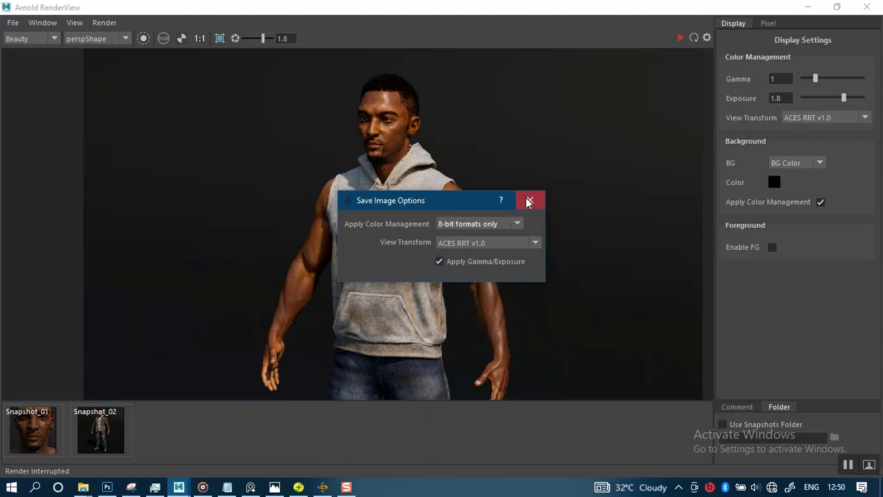
{"action": "left_click", "coordinate": [530, 200]}
Examine the Save Image dialog's destination folder and file types, and cancel it without saving.
{"action": "left_click", "coordinate": [12, 22]}
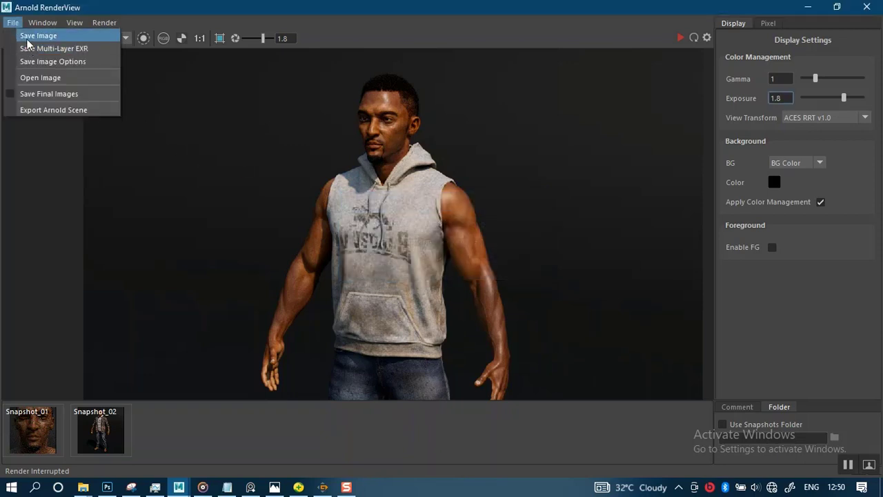
{"action": "left_click", "coordinate": [27, 40]}
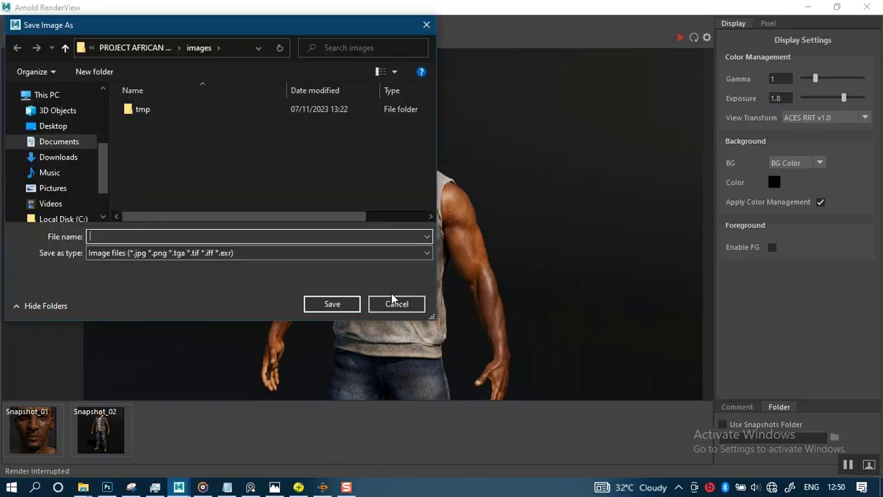
{"action": "left_click", "coordinate": [393, 300]}
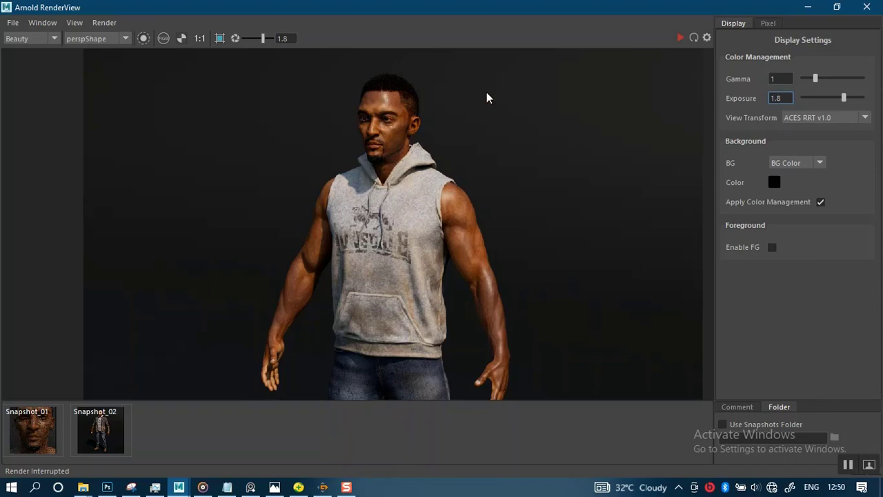
Open Maya's Render Settings beside the render view and import the user preset LOW RENDER SETTINGS.
{"action": "left_click", "coordinate": [835, 8]}
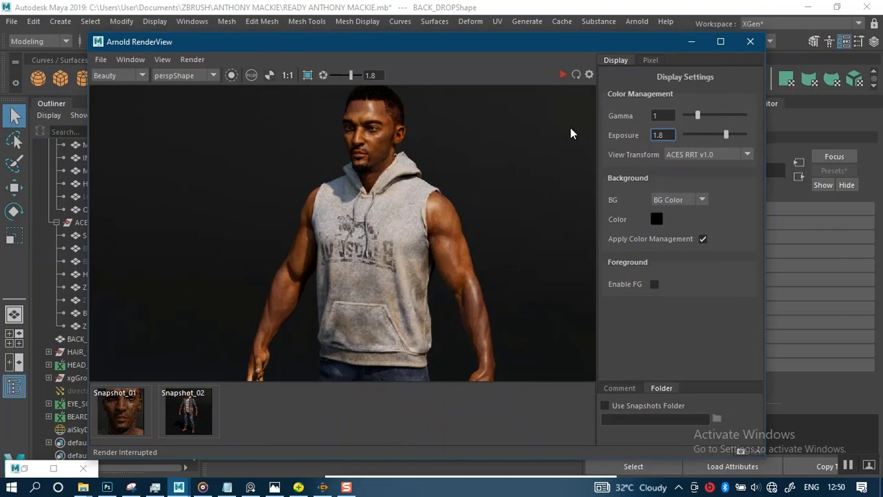
{"action": "left_click", "coordinate": [418, 17]}
{"action": "left_click_drag", "start_coordinate": [560, 43], "coordinate": [527, 112]}
{"action": "left_click", "coordinate": [611, 42]}
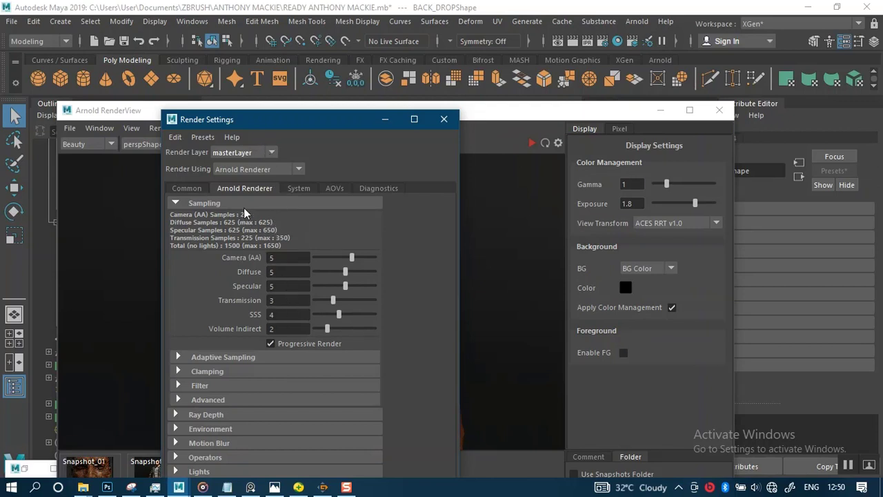
{"action": "left_click_drag", "start_coordinate": [285, 128], "coordinate": [315, 40]}
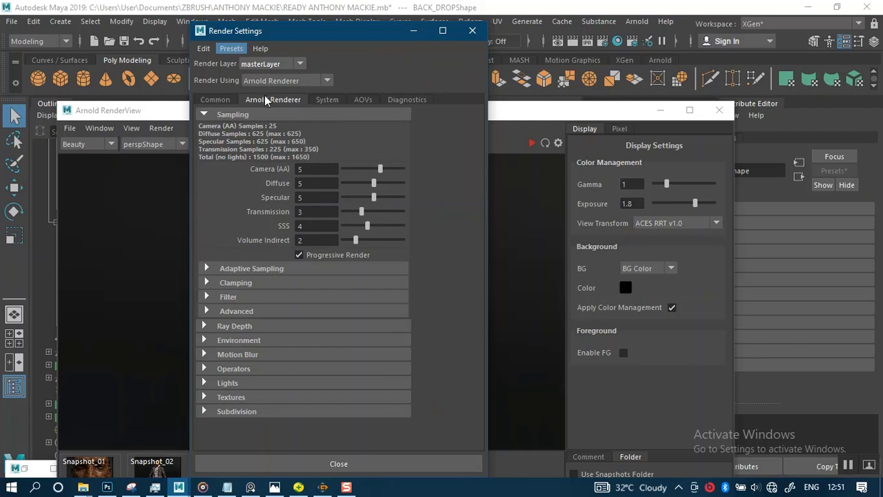
{"action": "mouse_move", "coordinate": [305, 101]}
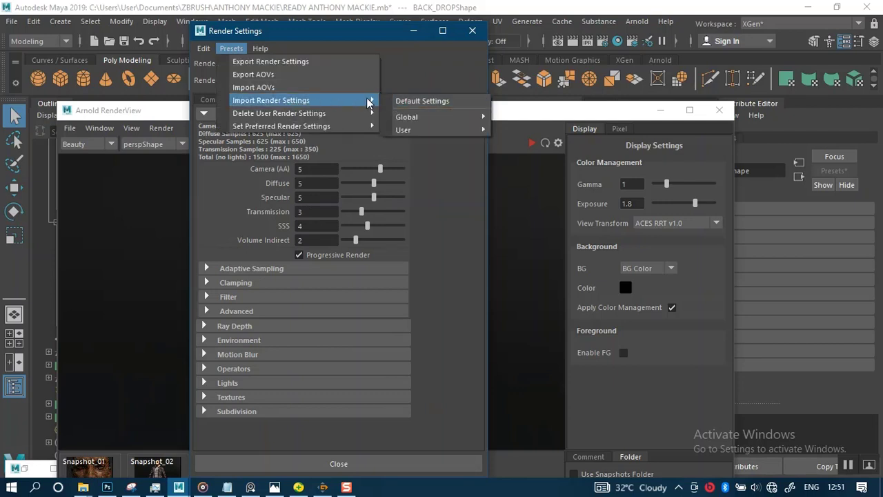
{"action": "mouse_move", "coordinate": [416, 130]}
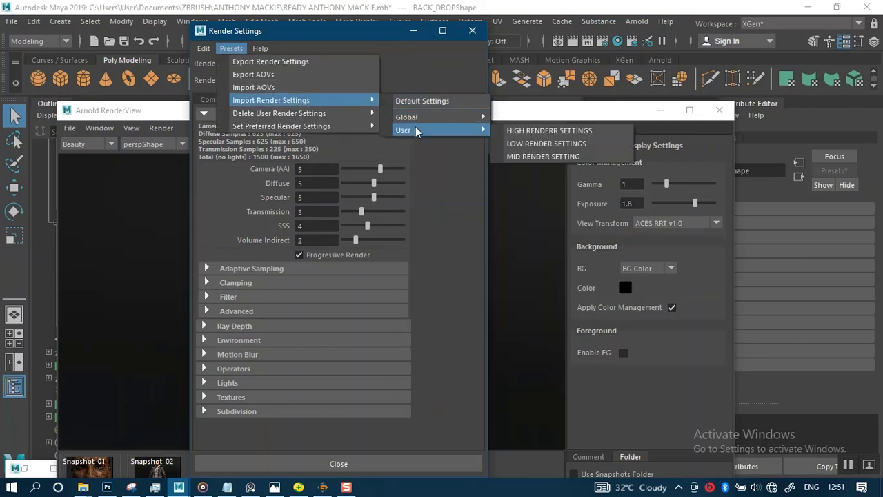
{"action": "left_click", "coordinate": [519, 147]}
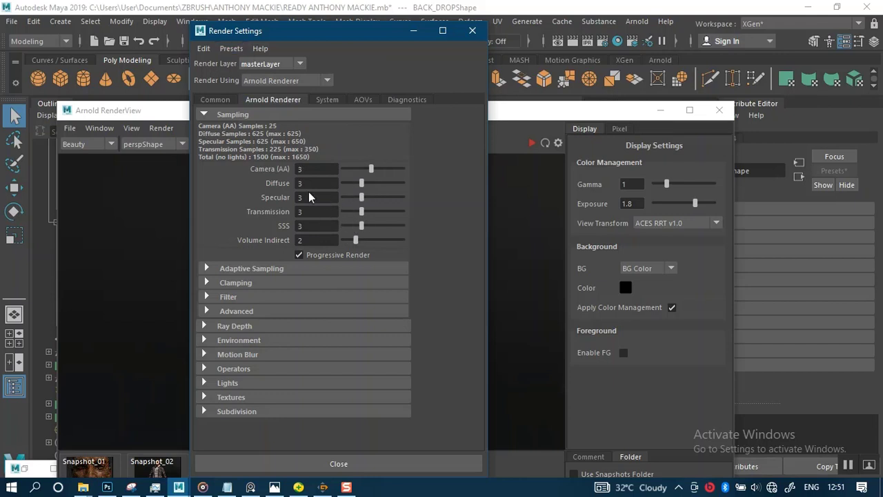
Review the Common file output and image size settings, and close the Render Settings.
{"action": "left_click", "coordinate": [226, 98]}
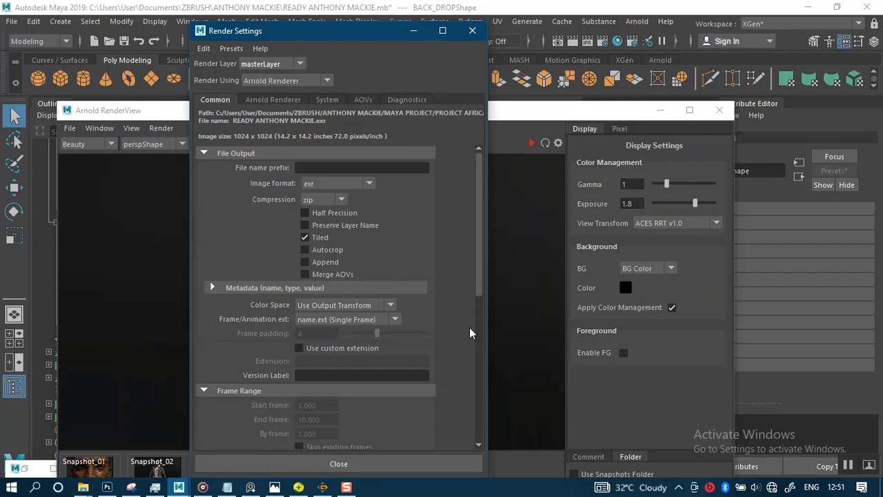
{"action": "scroll", "coordinate": [468, 322], "scroll_direction": "down", "scroll_amount": 5}
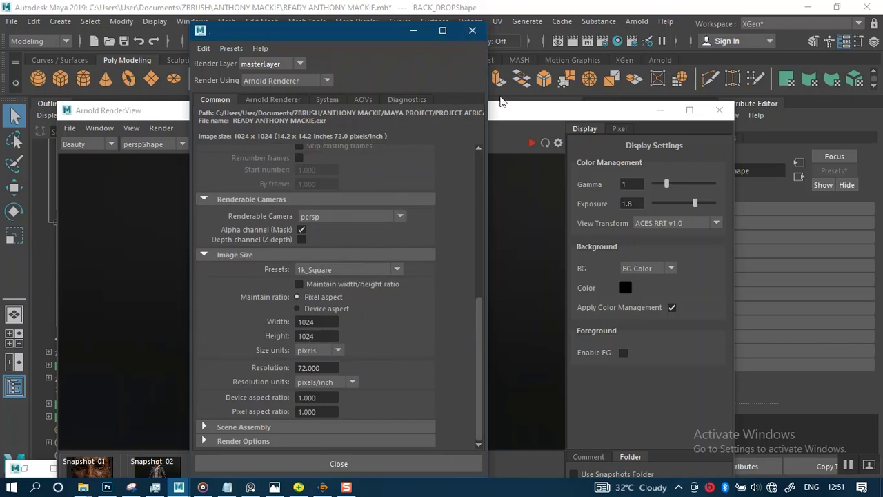
{"action": "left_click", "coordinate": [472, 32]}
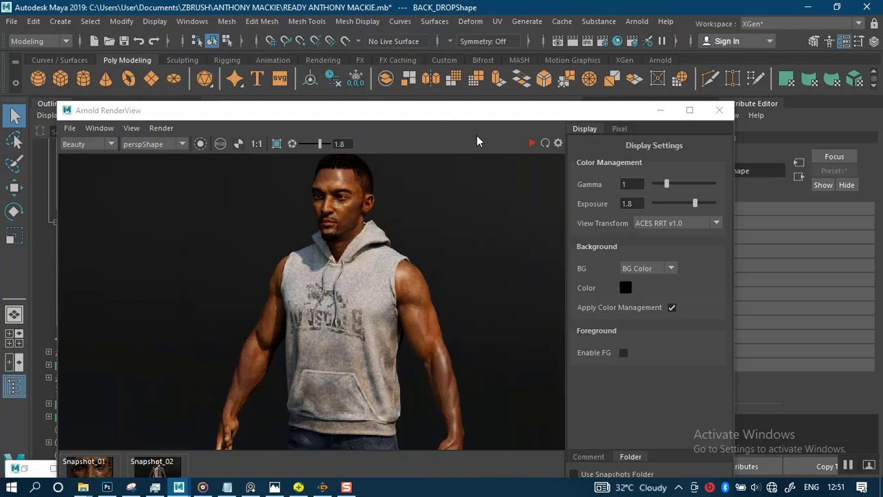
Store a snapshot of the current render and minimize the Arnold render view to return to the scene.
{"action": "left_click_drag", "start_coordinate": [477, 117], "coordinate": [477, 39]}
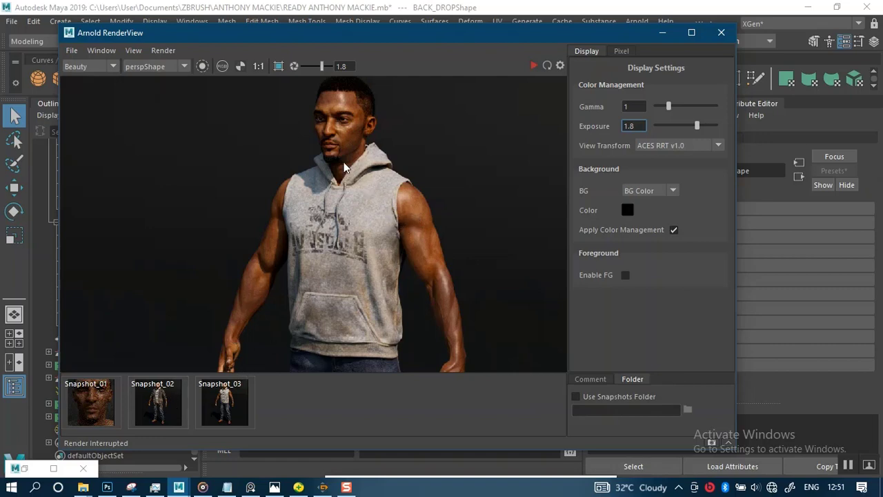
{"action": "left_click", "coordinate": [663, 33]}
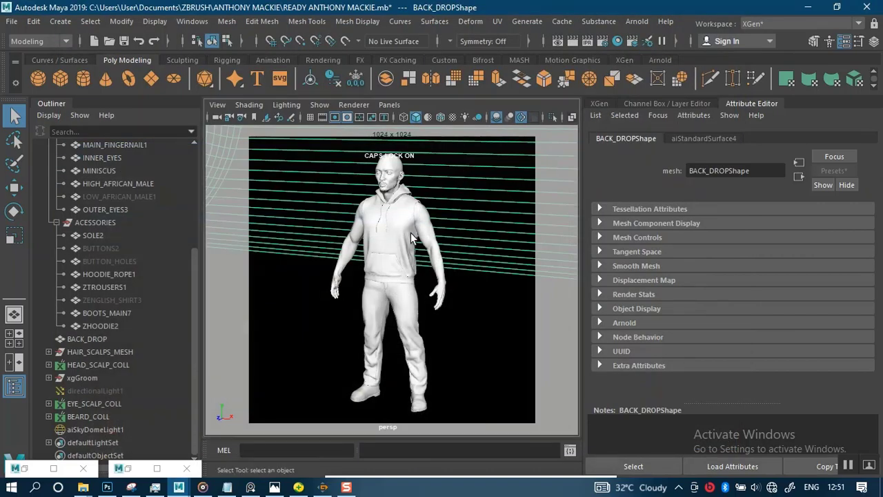
{"action": "key", "text": "Caps_Lock"}
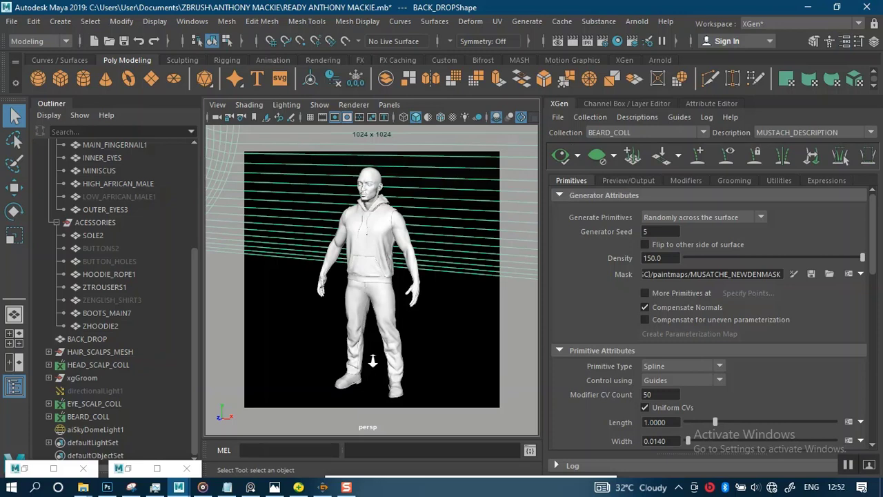
Hide the ACESSORIES group so the character's clothing no longer covers the body.
{"action": "scroll", "coordinate": [387, 377], "scroll_direction": "up", "scroll_amount": 5}
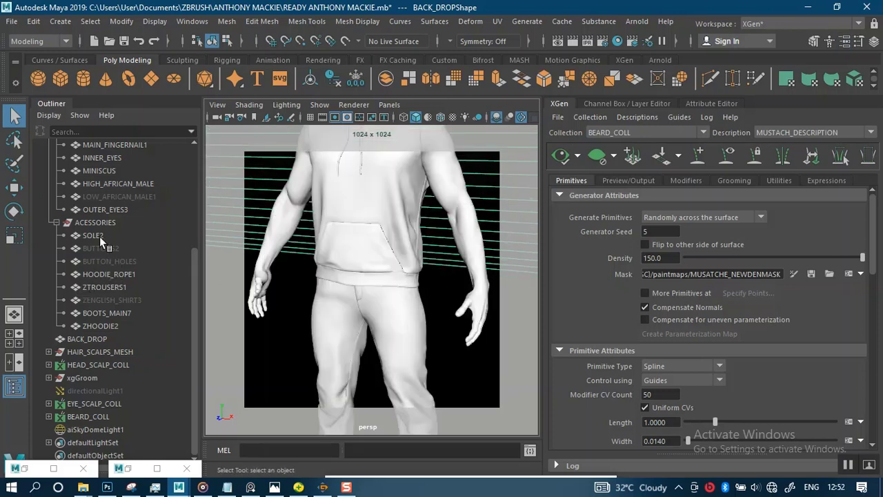
{"action": "left_click", "coordinate": [99, 236]}
{"action": "left_click", "coordinate": [102, 222]}
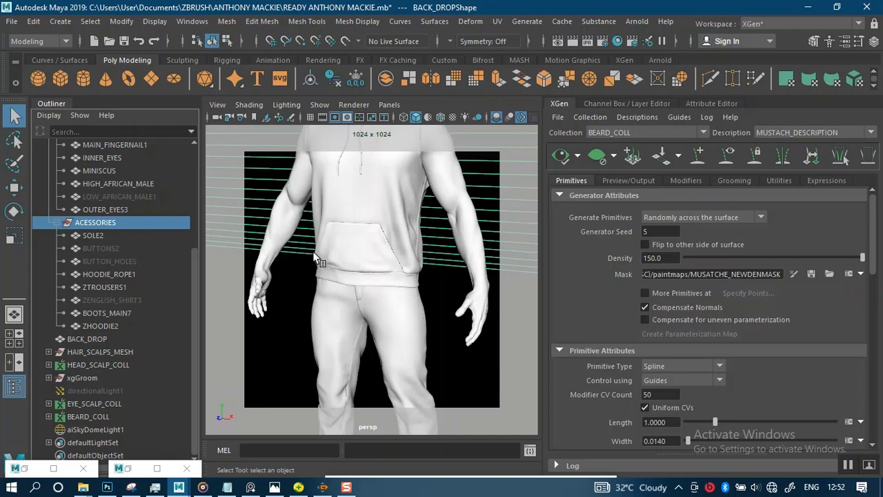
{"action": "left_click", "coordinate": [353, 267]}
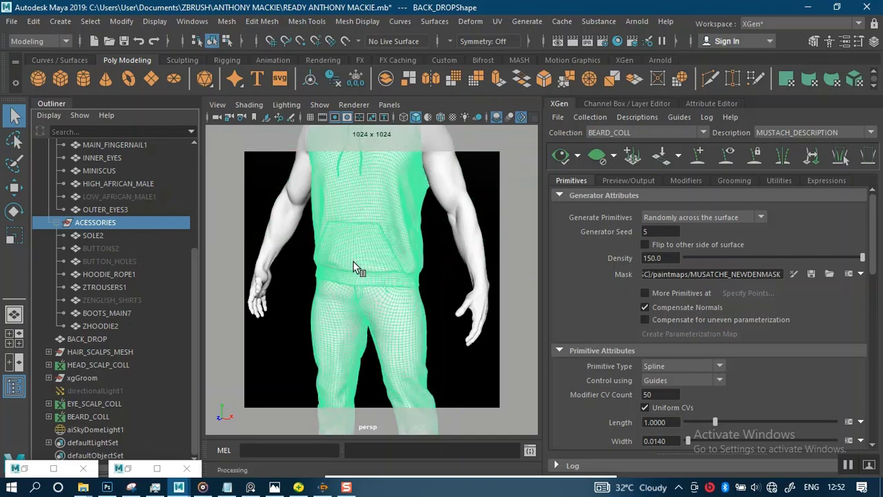
{"action": "key", "text": "ctrl+h"}
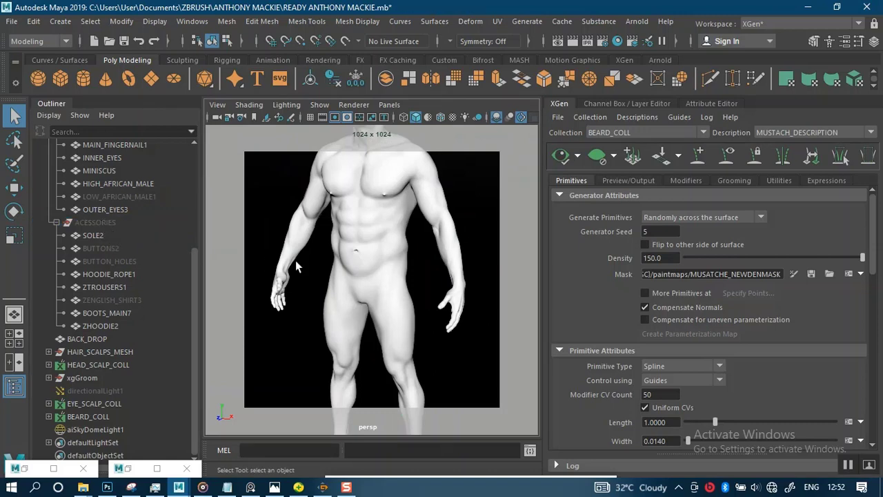
Examine the character's bare torso, face and beard up close from a three-quarter view.
{"action": "middle_click_drag", "start_coordinate": [381, 298], "coordinate": [377, 347], "text": "alt"}
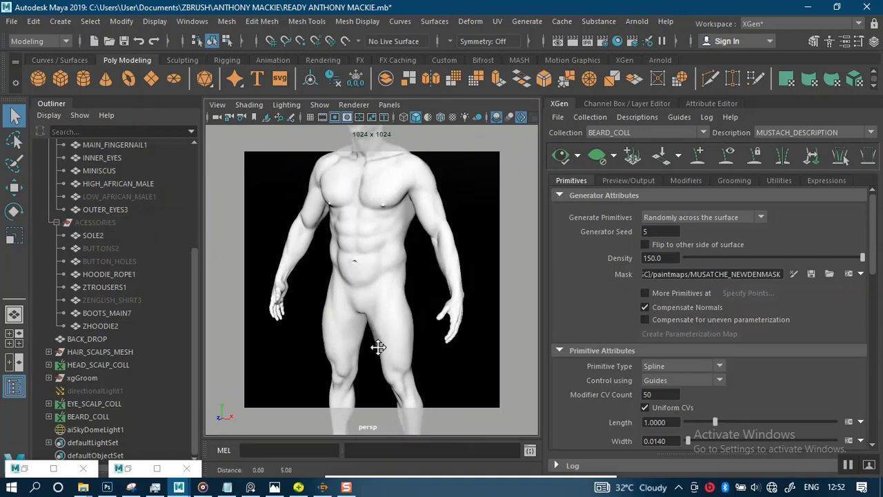
{"action": "scroll", "coordinate": [375, 333], "scroll_direction": "up", "scroll_amount": 5}
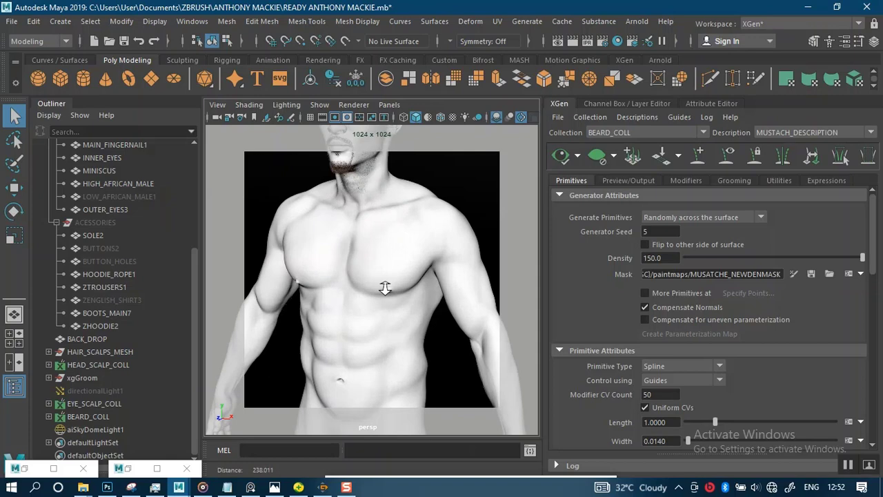
{"action": "middle_click_drag", "start_coordinate": [385, 288], "coordinate": [396, 305], "text": "alt"}
{"action": "scroll", "coordinate": [402, 340], "scroll_direction": "up", "scroll_amount": 3}
{"action": "left_click_drag", "start_coordinate": [392, 279], "coordinate": [394, 319], "text": "alt"}
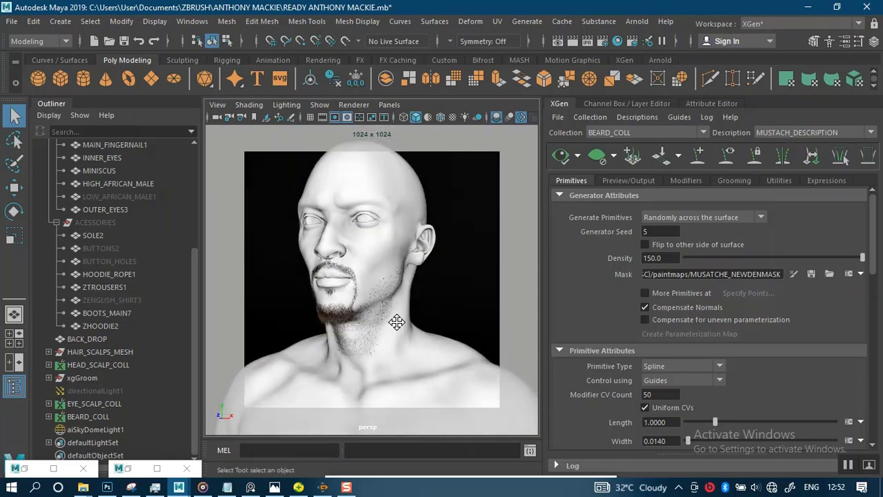
{"action": "middle_click_drag", "start_coordinate": [394, 320], "coordinate": [400, 351], "text": "alt"}
{"action": "left_click_drag", "start_coordinate": [400, 351], "coordinate": [407, 322], "text": "alt"}
{"action": "right_click_drag", "start_coordinate": [407, 321], "coordinate": [386, 331], "text": "alt"}
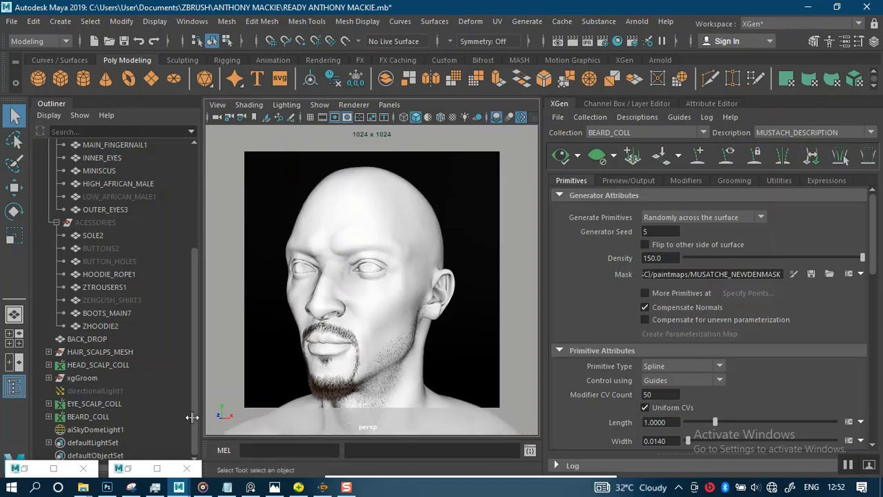
Switch to the reference image board and study the fade haircut photo and the neighbouring hairstyle references.
{"action": "mouse_move", "coordinate": [250, 487]}
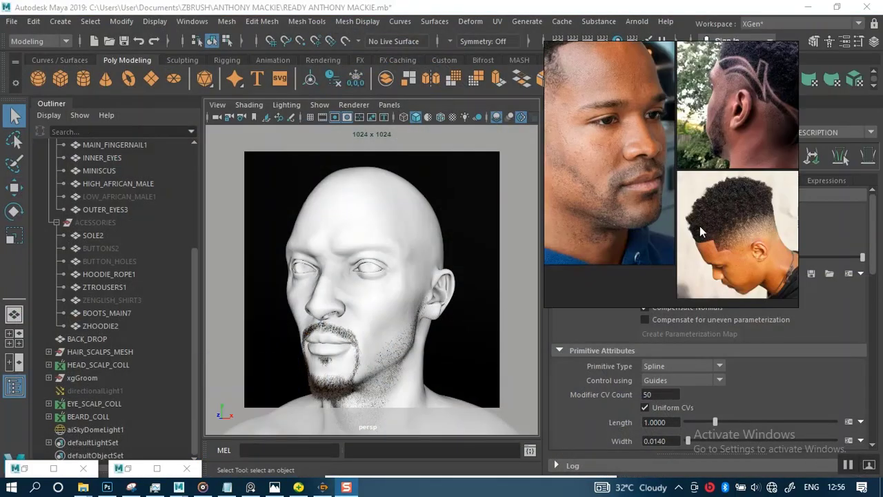
{"action": "scroll", "coordinate": [705, 218], "scroll_direction": "down", "scroll_amount": 5}
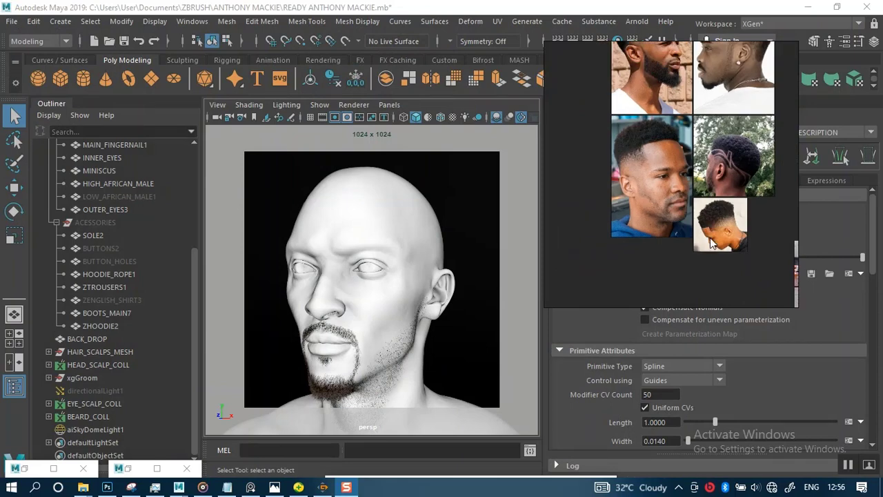
{"action": "scroll", "coordinate": [713, 242], "scroll_direction": "up", "scroll_amount": 6}
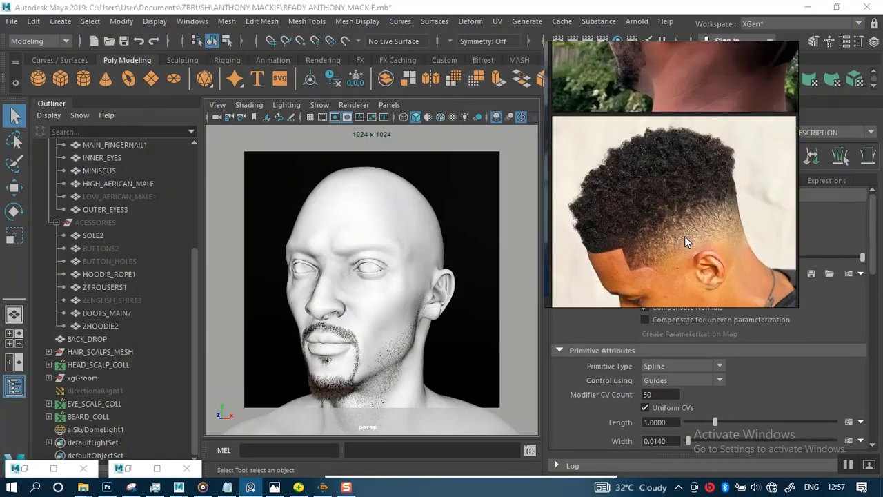
{"action": "scroll", "coordinate": [684, 236], "scroll_direction": "up", "scroll_amount": 2}
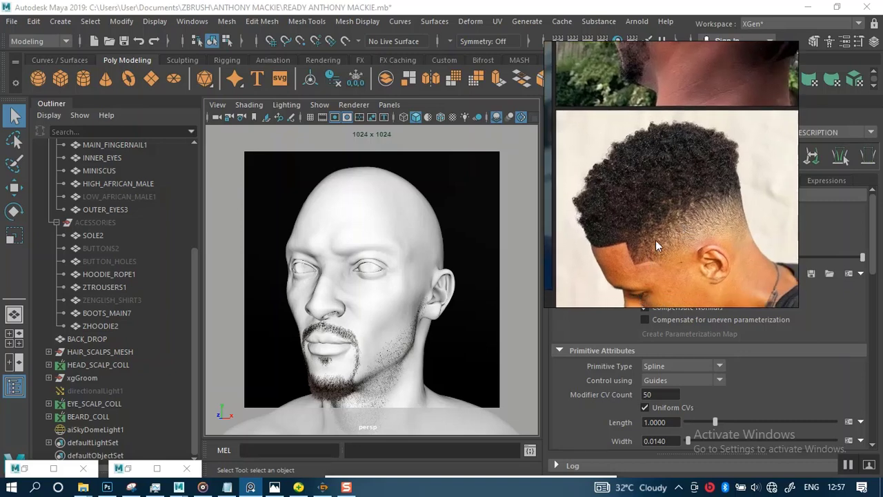
{"action": "scroll", "coordinate": [644, 238], "scroll_direction": "up", "scroll_amount": 1}
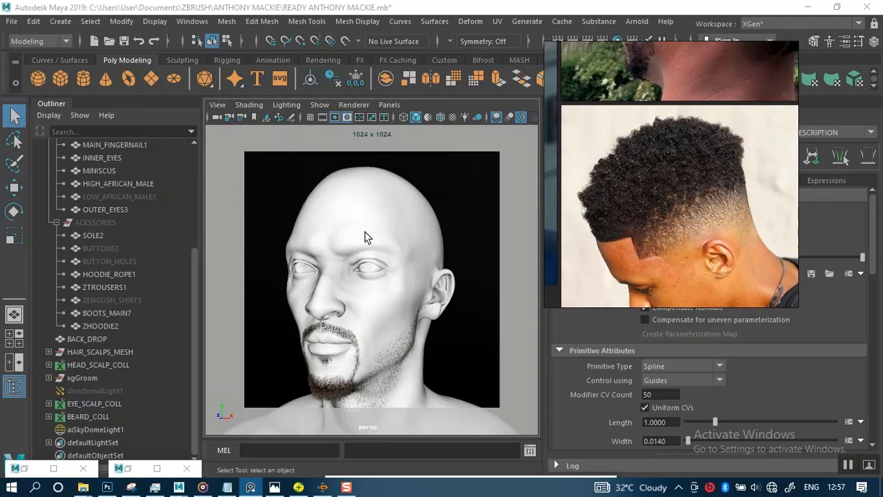
{"action": "right_click_drag", "start_coordinate": [667, 208], "coordinate": [644, 215]}
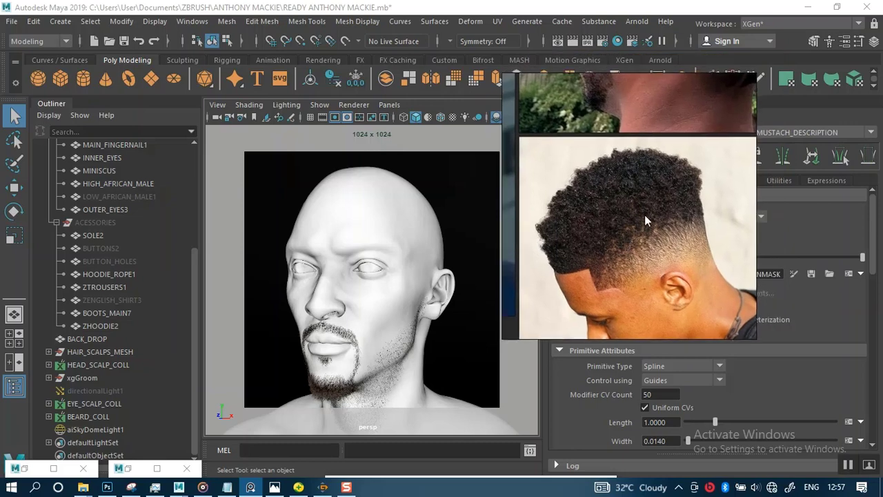
{"action": "scroll", "coordinate": [644, 215], "scroll_direction": "down", "scroll_amount": 5}
{"action": "middle_click_drag", "start_coordinate": [645, 215], "coordinate": [599, 217]}
{"action": "scroll", "coordinate": [675, 222], "scroll_direction": "down", "scroll_amount": 3}
{"action": "middle_click_drag", "start_coordinate": [676, 228], "coordinate": [617, 242]}
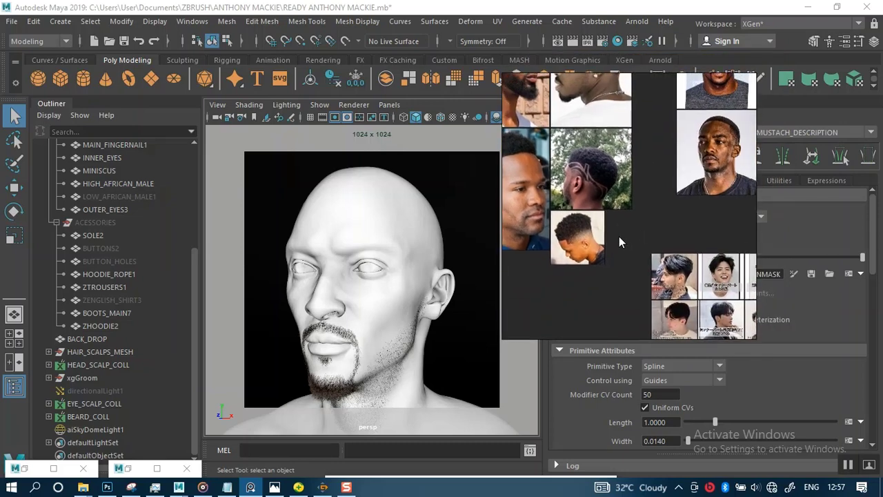
Enlarge the three-quarter portrait of the man in the dark T-shirt and place the reference window over the Outliner, clear of the model's head.
{"action": "middle_click_drag", "start_coordinate": [705, 151], "coordinate": [675, 190]}
{"action": "scroll", "coordinate": [658, 235], "scroll_direction": "up", "scroll_amount": 4}
{"action": "scroll", "coordinate": [632, 238], "scroll_direction": "up", "scroll_amount": 3}
{"action": "scroll", "coordinate": [633, 238], "scroll_direction": "down", "scroll_amount": 2}
{"action": "scroll", "coordinate": [640, 215], "scroll_direction": "up", "scroll_amount": 2}
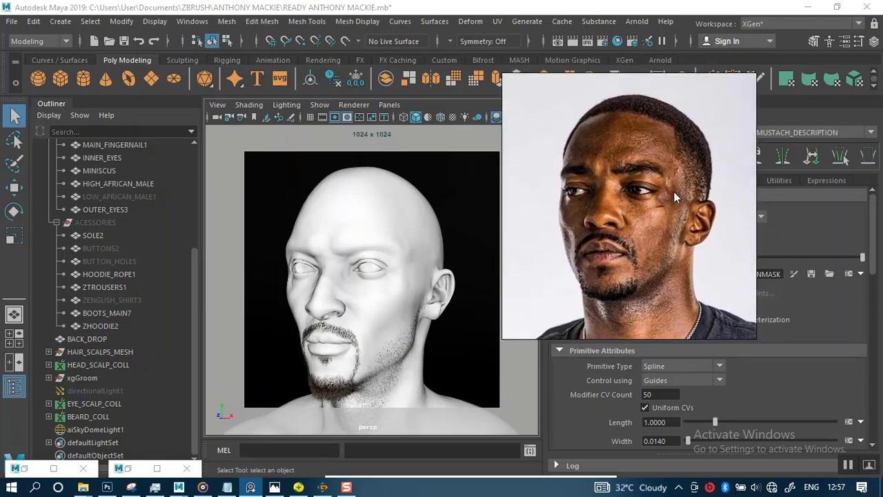
{"action": "left_click_drag", "start_coordinate": [628, 216], "coordinate": [153, 123]}
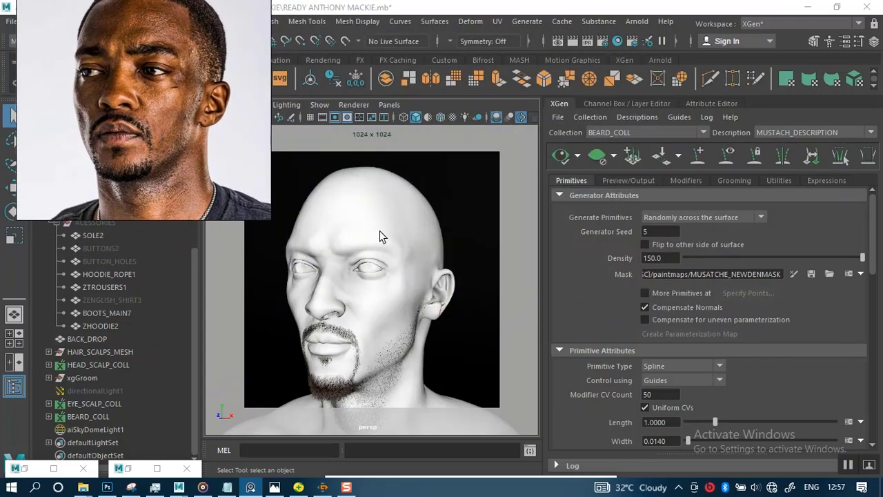
Make HEAD_SCALP_COLL the current XGen collection and frame the bald scalp from the ear side.
{"action": "left_click", "coordinate": [664, 132]}
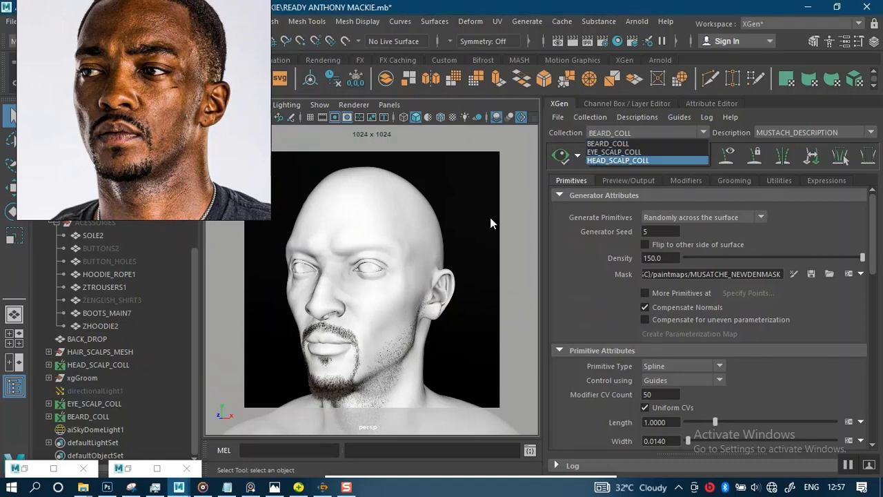
{"action": "left_click", "coordinate": [605, 161]}
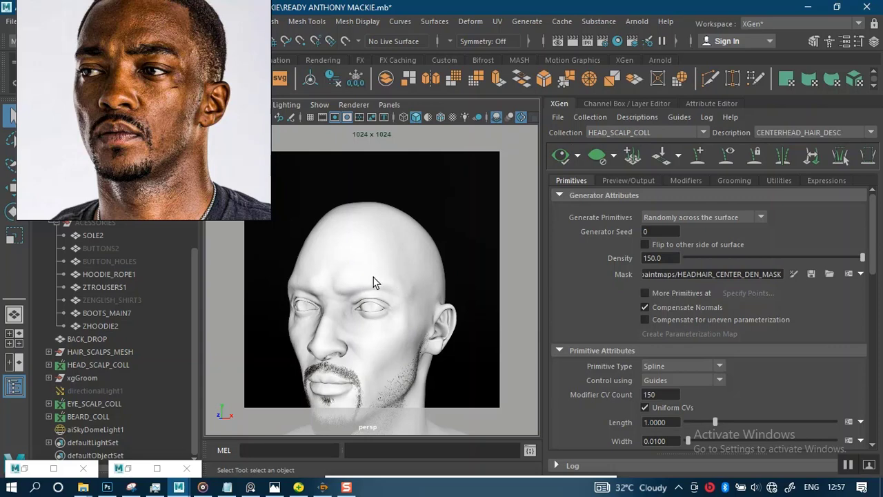
{"action": "scroll", "coordinate": [386, 297], "scroll_direction": "up", "scroll_amount": 2}
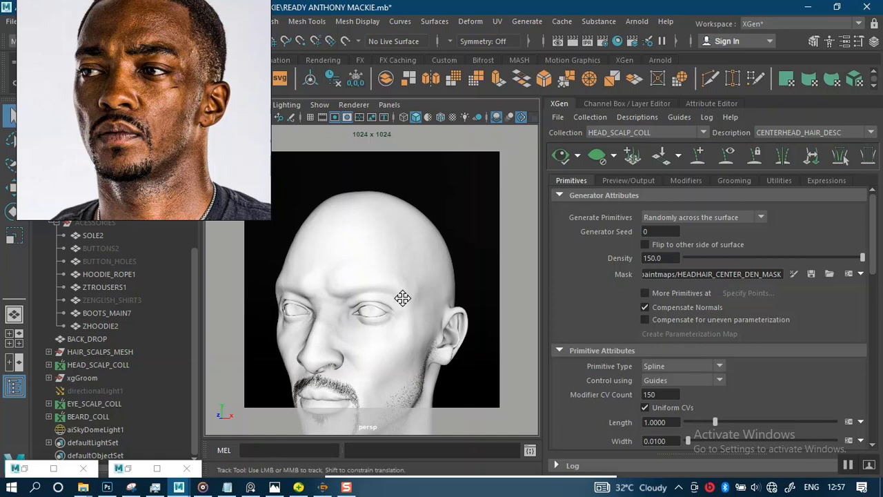
{"action": "mouse_move", "coordinate": [398, 299]}
{"action": "left_mouse_down", "text": "alt"}
{"action": "mouse_move", "coordinate": [407, 298]}
{"action": "mouse_move", "coordinate": [395, 291]}
{"action": "left_mouse_up", "text": "alt"}
{"action": "middle_click_drag", "start_coordinate": [426, 285], "coordinate": [429, 278], "text": "alt"}
{"action": "right_click_drag", "start_coordinate": [429, 278], "coordinate": [422, 294], "text": "alt"}
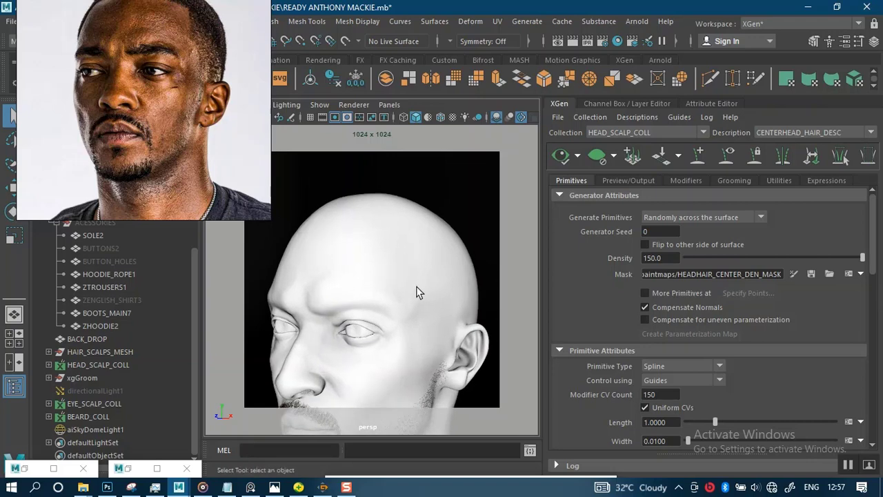
{"action": "mouse_move", "coordinate": [416, 292]}
{"action": "left_mouse_down", "text": "alt"}
{"action": "mouse_move", "coordinate": [404, 282]}
{"action": "mouse_move", "coordinate": [416, 289]}
{"action": "mouse_move", "coordinate": [421, 282]}
{"action": "left_mouse_up", "text": "alt"}
{"action": "right_click_drag", "start_coordinate": [421, 283], "coordinate": [424, 296], "text": "alt"}
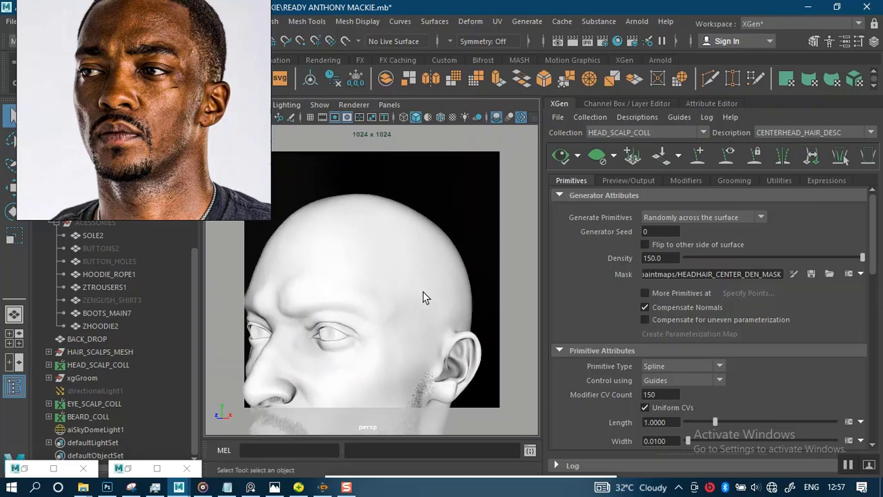
{"action": "middle_click_drag", "start_coordinate": [424, 296], "coordinate": [423, 286], "text": "alt"}
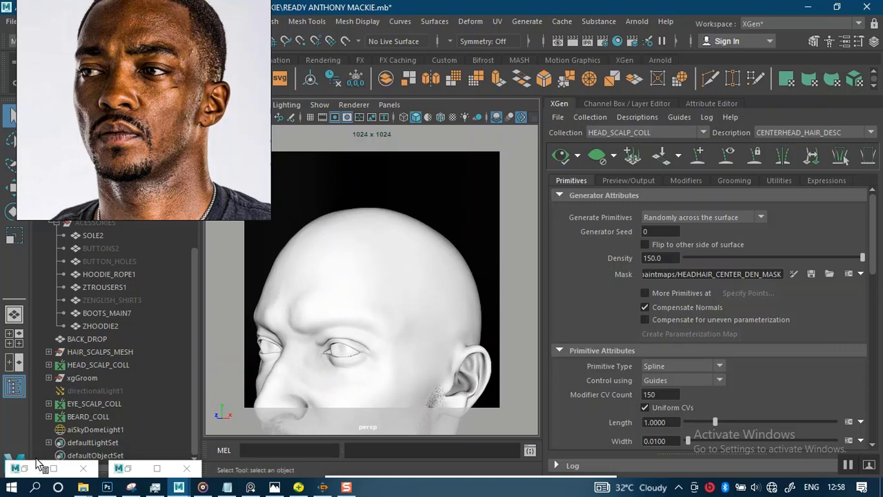
Set the output renderer of CENTERHEAD_HAIR_DESC to Arnold Renderer.
{"action": "left_click", "coordinate": [623, 181]}
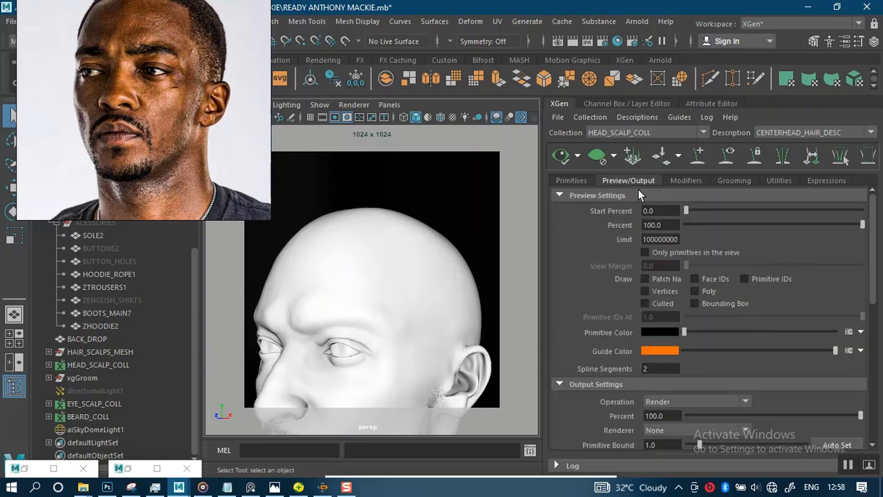
{"action": "scroll", "coordinate": [604, 309], "scroll_direction": "down", "scroll_amount": 5}
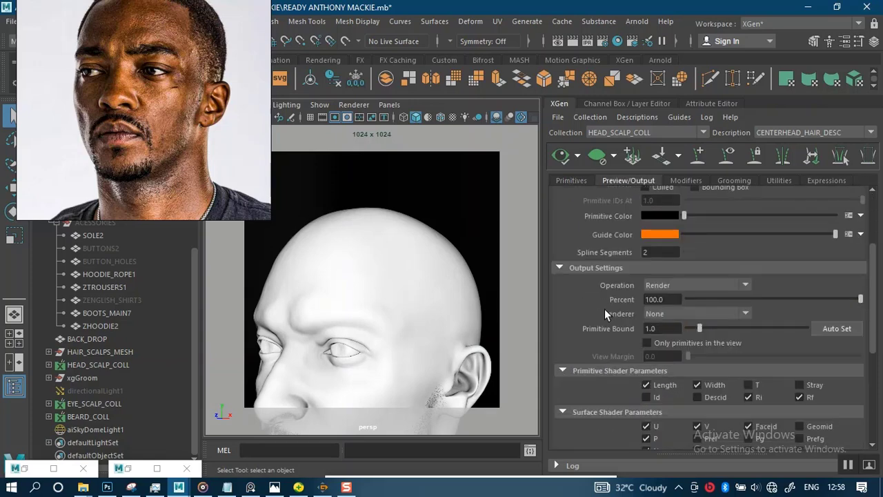
{"action": "scroll", "coordinate": [624, 265], "scroll_direction": "up", "scroll_amount": 1}
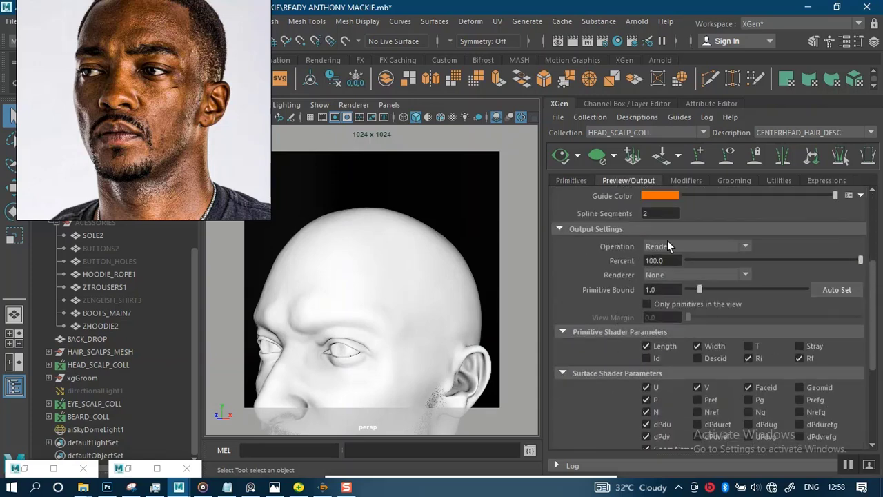
{"action": "left_click", "coordinate": [687, 274]}
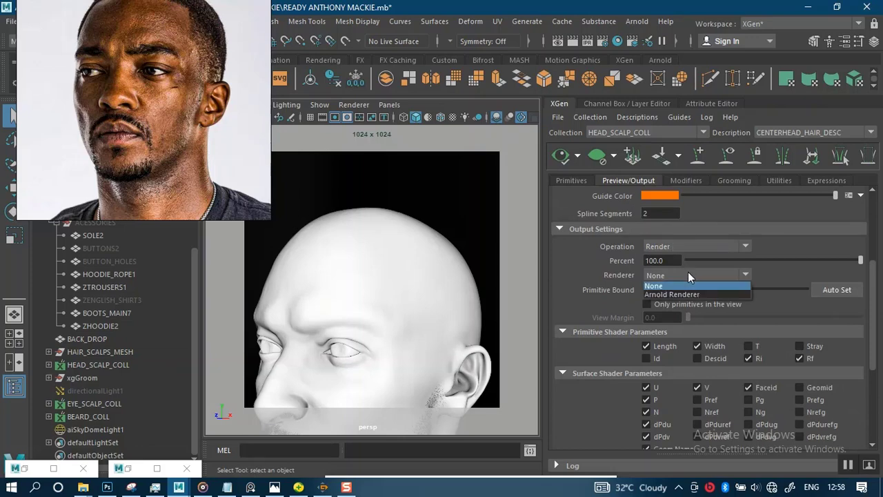
{"action": "left_click", "coordinate": [684, 295]}
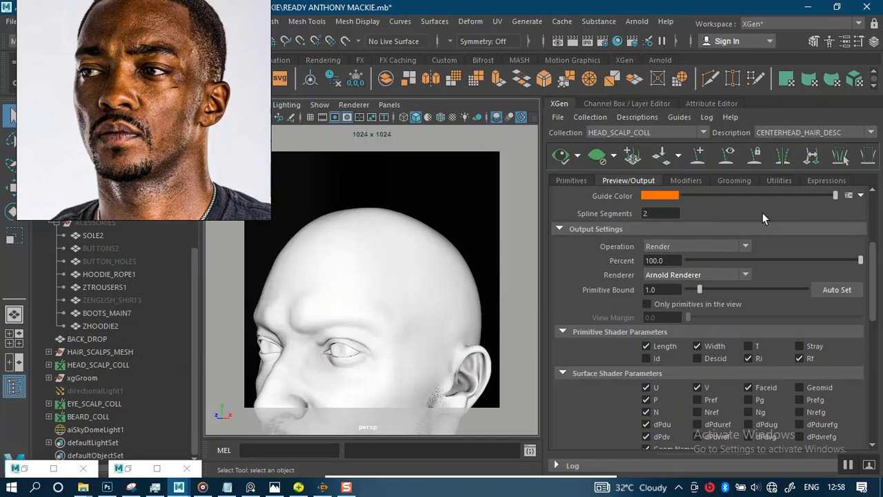
Switch to the SIDEHEAD_HAIR_DESC description and set its output renderer to Arnold Renderer.
{"action": "left_click", "coordinate": [810, 131]}
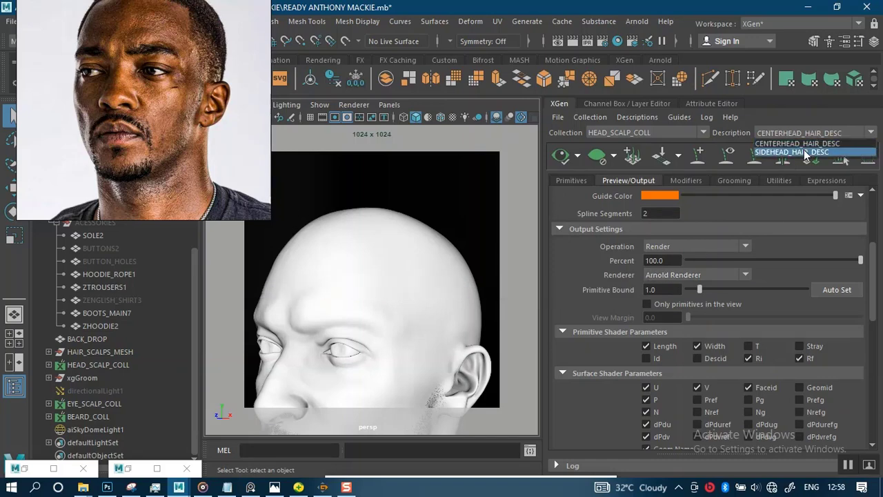
{"action": "left_click", "coordinate": [803, 152]}
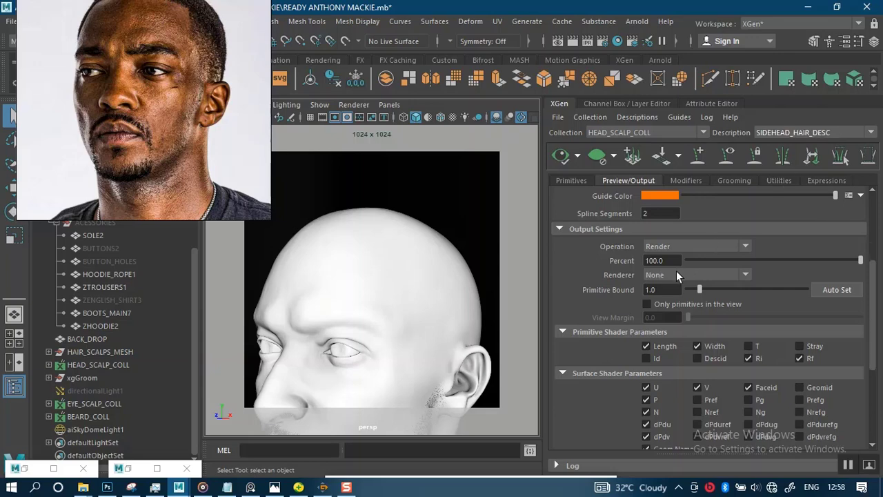
{"action": "left_click", "coordinate": [675, 273]}
{"action": "left_click", "coordinate": [673, 294]}
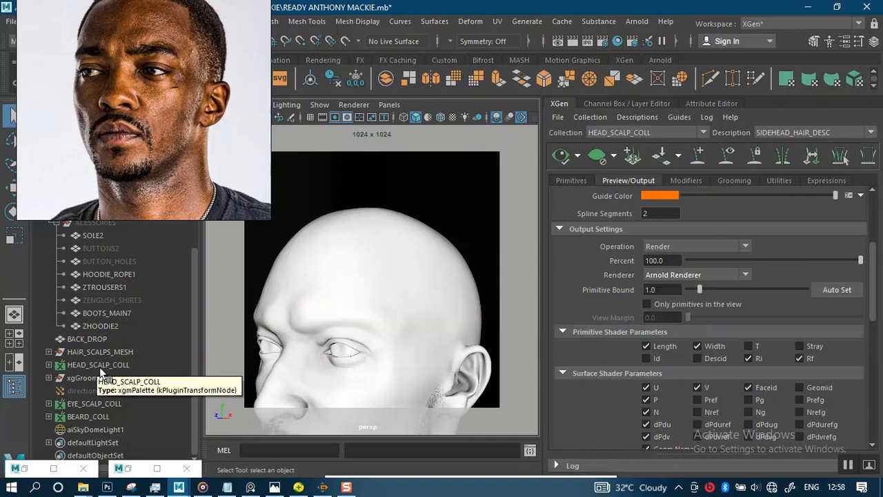
Collapse the ACESSORIES group and hide the MAIN_FINGERNAIL1, INNER_EYES, MINISCUS and OUTER_EYES3 meshes of the BODY group.
{"action": "scroll", "coordinate": [85, 364], "scroll_direction": "up", "scroll_amount": 3}
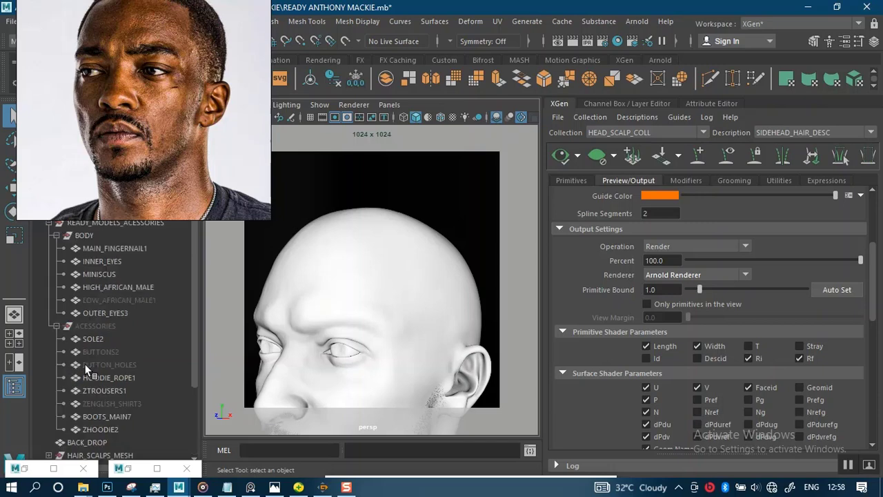
{"action": "left_click", "coordinate": [55, 324]}
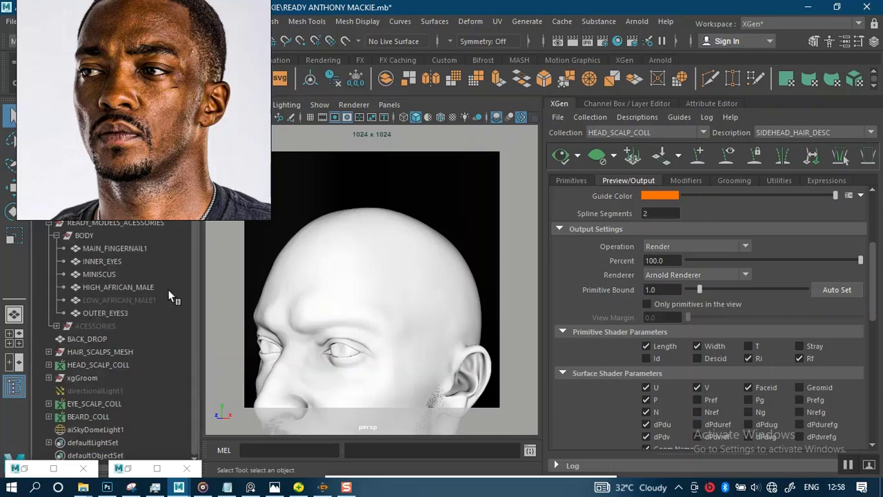
{"action": "left_click", "coordinate": [110, 247]}
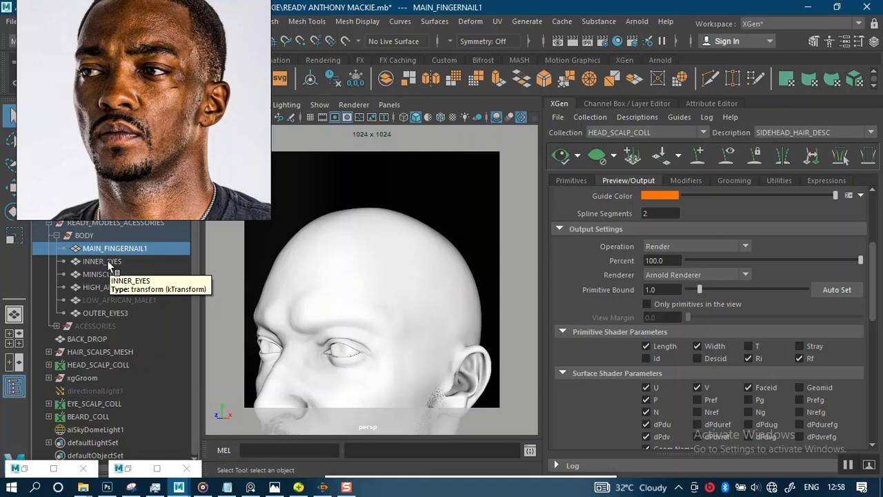
{"action": "left_click", "coordinate": [111, 266], "text": "shift"}
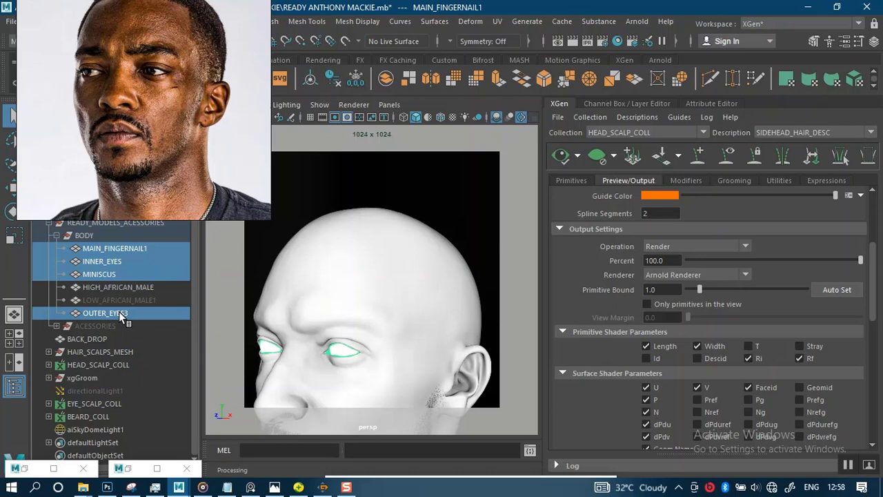
{"action": "key", "text": "ctrl+h"}
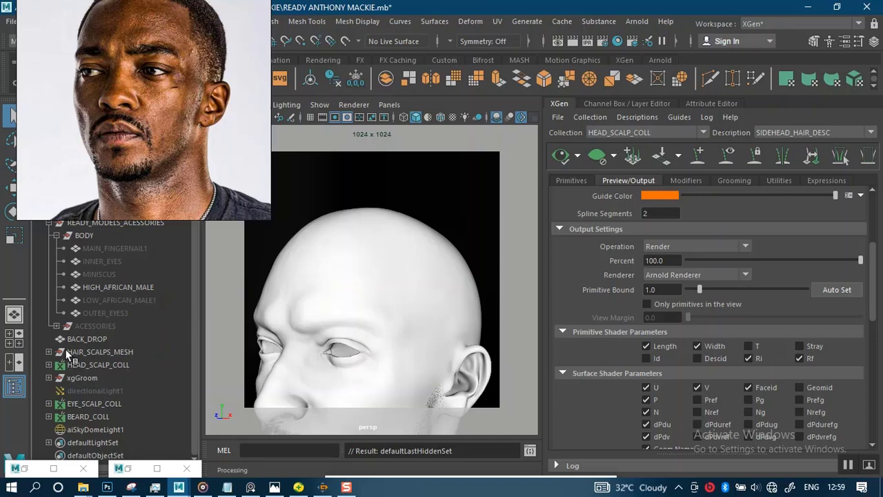
Assign one new Arnold aiStandardHair material to both CENTERHEAD_HAIR_DESC and SIDEHEAD_HAIR_DESC in HEAD_SCALP_COLL.
{"action": "left_click", "coordinate": [81, 365]}
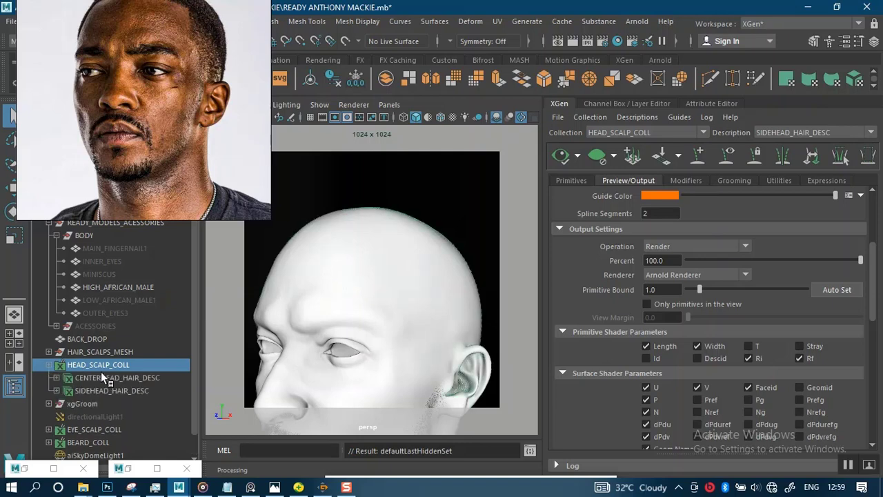
{"action": "left_click", "coordinate": [103, 378]}
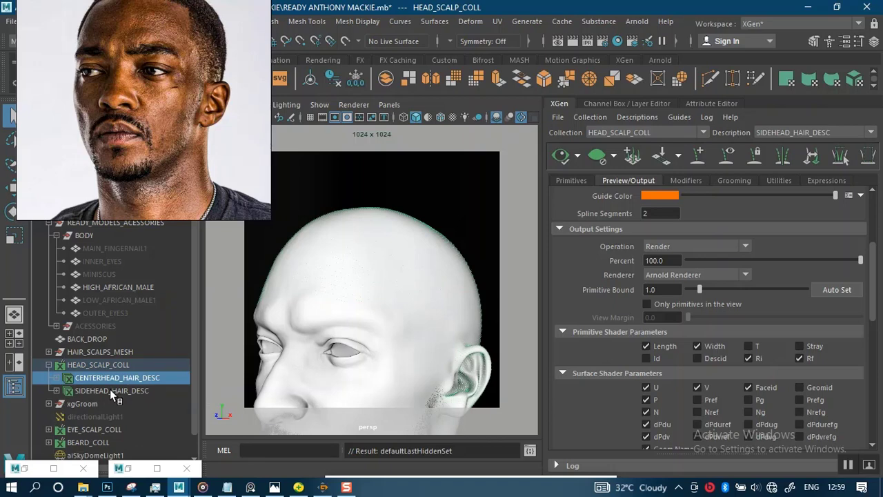
{"action": "left_click", "coordinate": [110, 390], "text": "ctrl"}
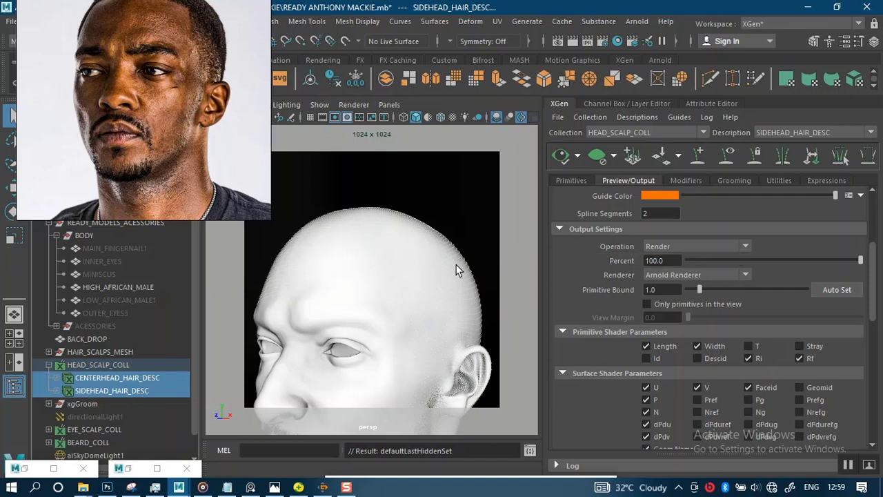
{"action": "mouse_move", "coordinate": [454, 265]}
{"action": "right_mouse_down", "text": "alt"}
{"action": "mouse_move", "coordinate": [472, 285]}
{"action": "mouse_move", "coordinate": [456, 271]}
{"action": "right_mouse_up", "text": "alt"}
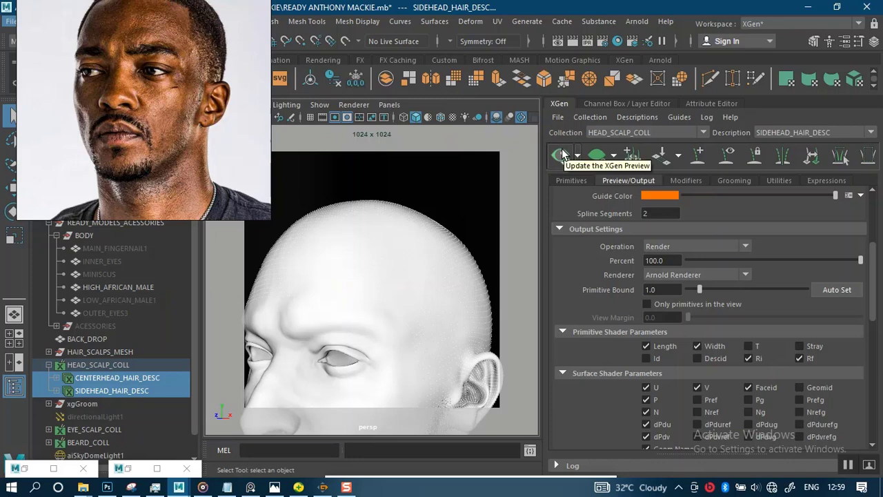
{"action": "scroll", "coordinate": [599, 258], "scroll_direction": "up", "scroll_amount": 5}
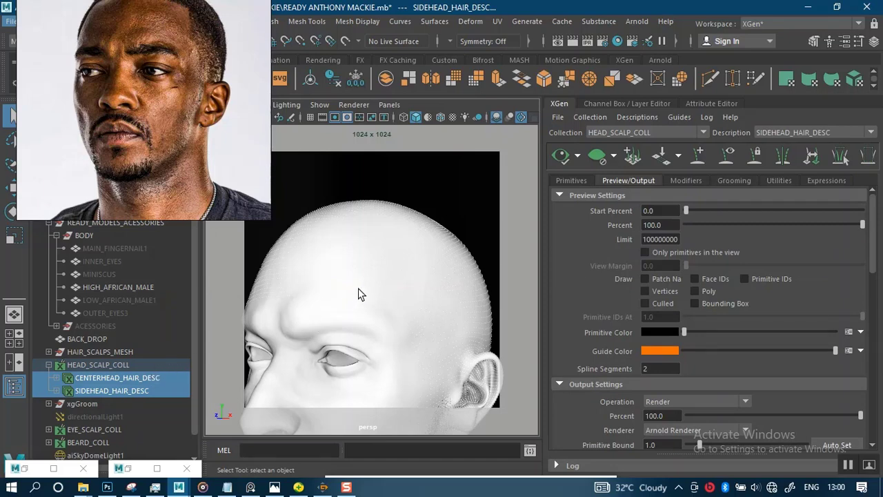
{"action": "right_click", "coordinate": [424, 218]}
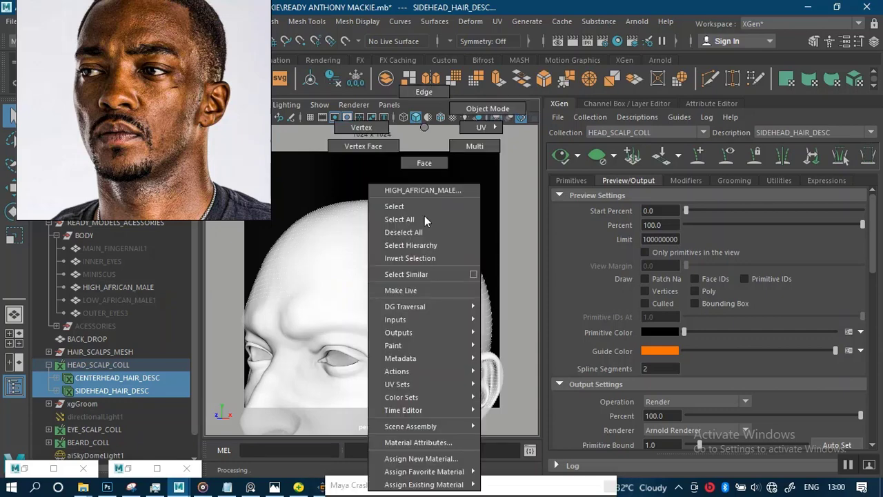
{"action": "left_click", "coordinate": [436, 461]}
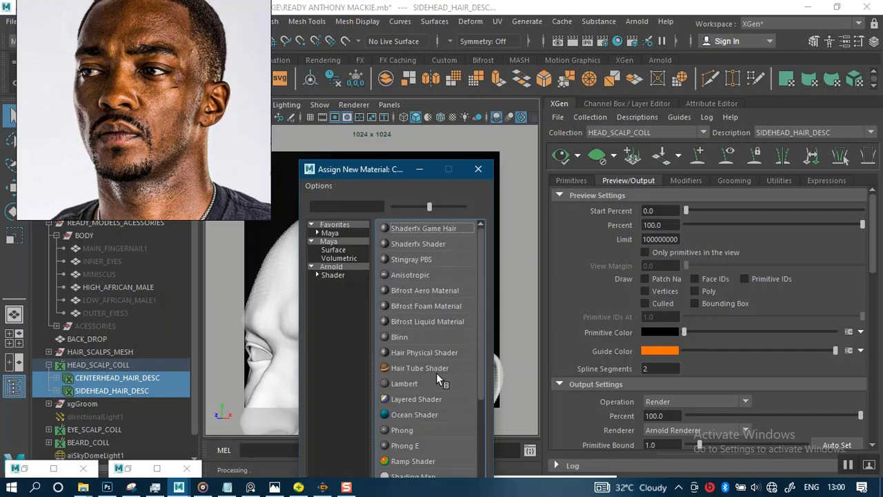
{"action": "left_click", "coordinate": [334, 268]}
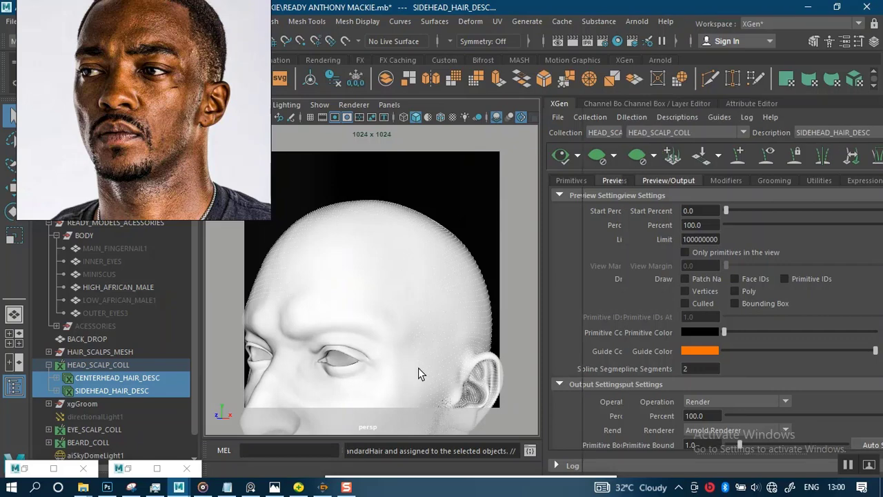
Show the attributes of the new aiStandardHair material and rename it HEAD HAIR.
{"action": "key", "text": "ctrl+a"}
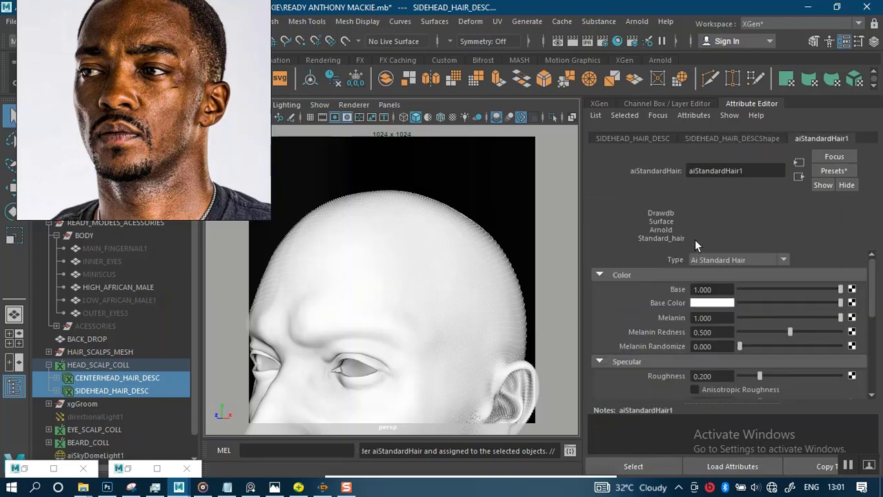
{"action": "double_click", "coordinate": [734, 171]}
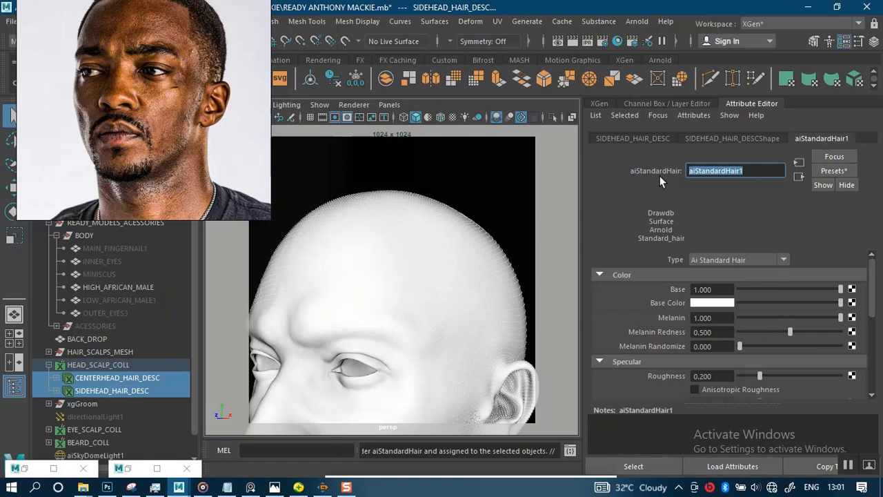
{"action": "type", "text": "head"}
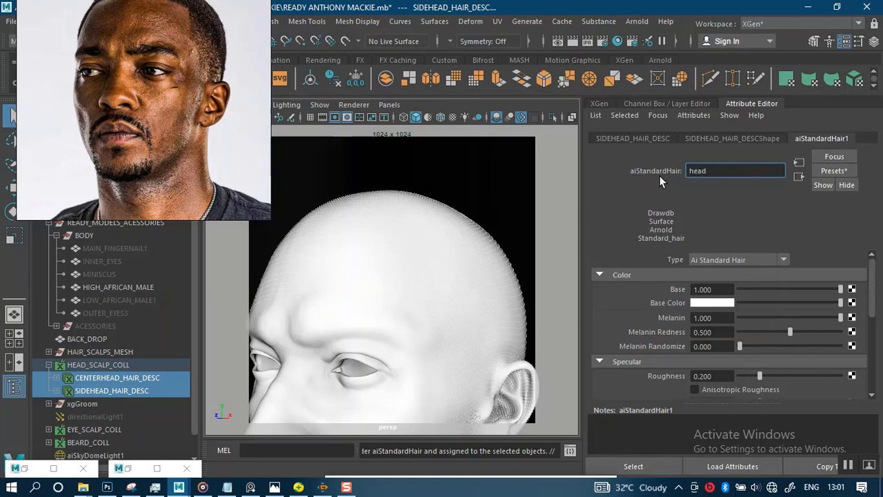
{"action": "key", "text": "BackSpace"}
{"action": "key", "text": "BackSpace"}
{"action": "key", "text": "BackSpace"}
{"action": "key", "text": "BackSpace"}
{"action": "type", "text": "head"}
{"action": "key", "text": "BackSpace"}
{"action": "key", "text": "BackSpace"}
{"action": "key", "text": "BackSpace"}
{"action": "key", "text": "BackSpace"}
{"action": "key", "text": "Caps_Lock"}
{"action": "type", "text": "HEAD HAIR"}
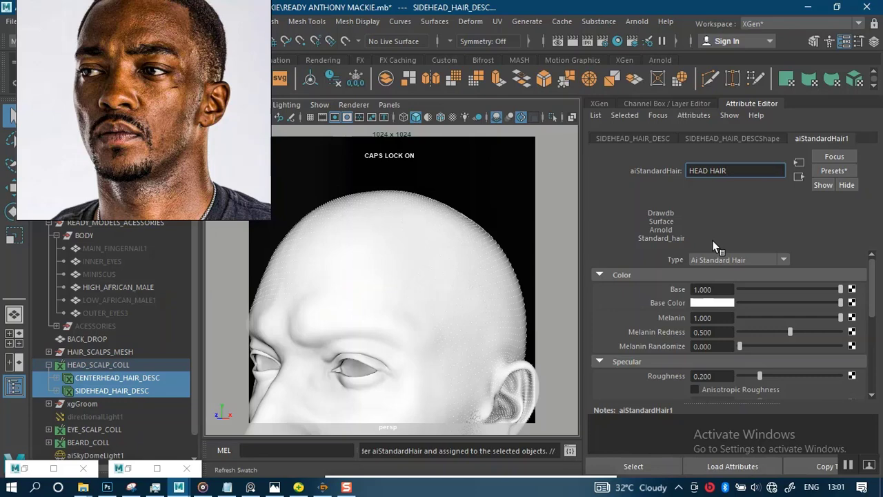
{"action": "key", "text": "Return"}
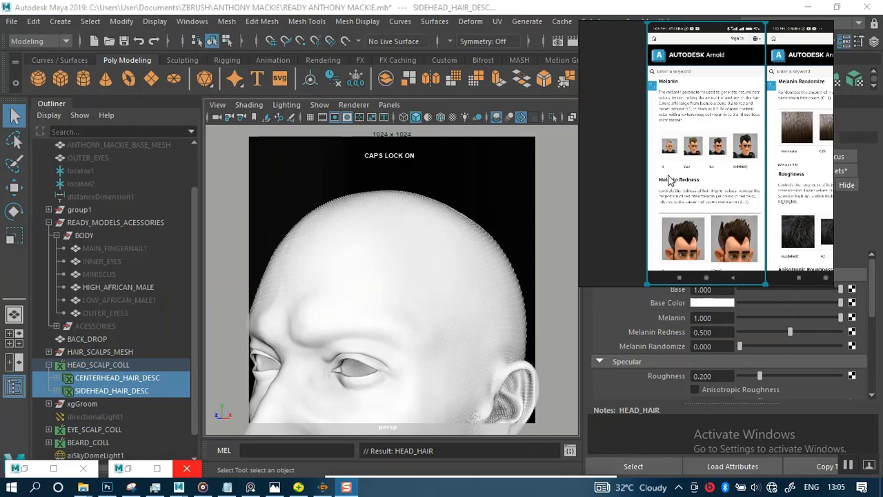
Bring the Arnold hair documentation over the viewport and compare its sample images for melanin 0, 0.25, 0.5 and 1.
{"action": "left_click_drag", "start_coordinate": [666, 193], "coordinate": [401, 171]}
{"action": "scroll", "coordinate": [411, 206], "scroll_direction": "up", "scroll_amount": 3}
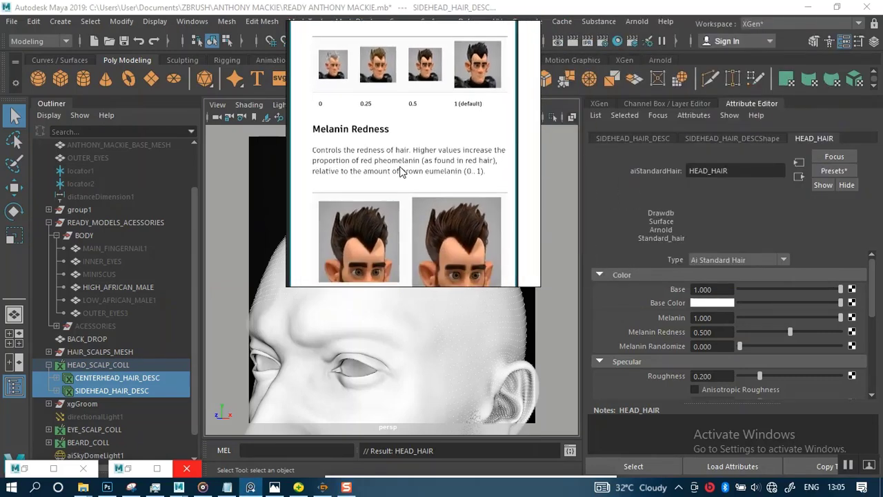
{"action": "scroll", "coordinate": [401, 200], "scroll_direction": "up", "scroll_amount": 3}
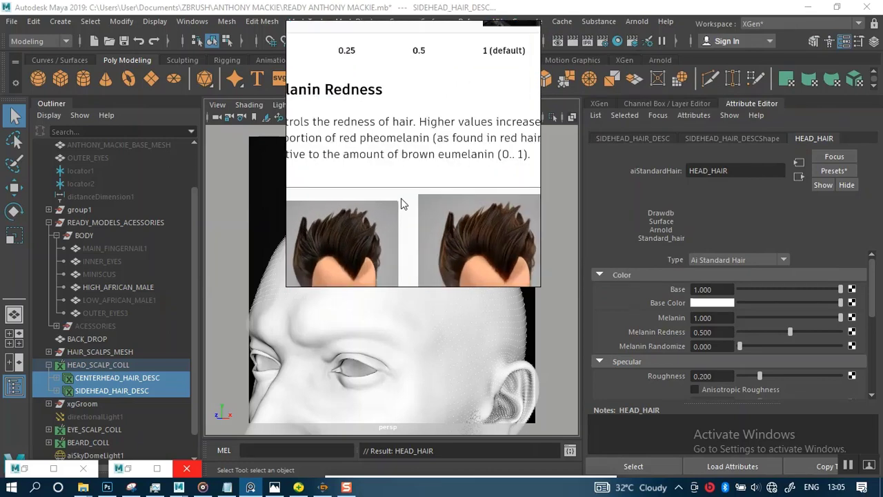
{"action": "scroll", "coordinate": [401, 198], "scroll_direction": "down", "scroll_amount": 6}
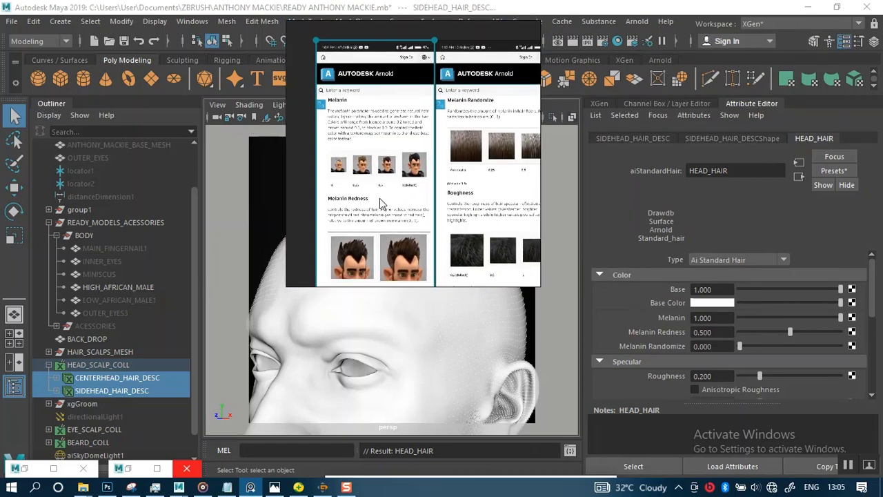
{"action": "scroll", "coordinate": [379, 198], "scroll_direction": "up", "scroll_amount": 4}
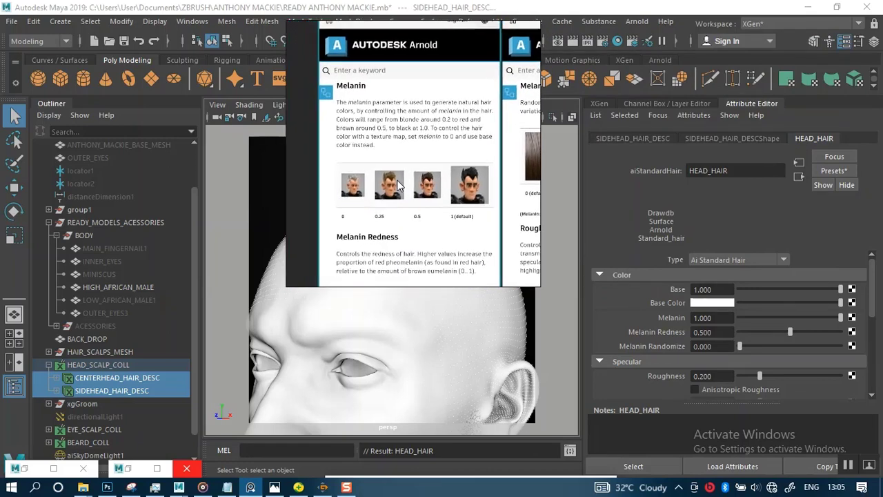
{"action": "scroll", "coordinate": [401, 183], "scroll_direction": "up", "scroll_amount": 4}
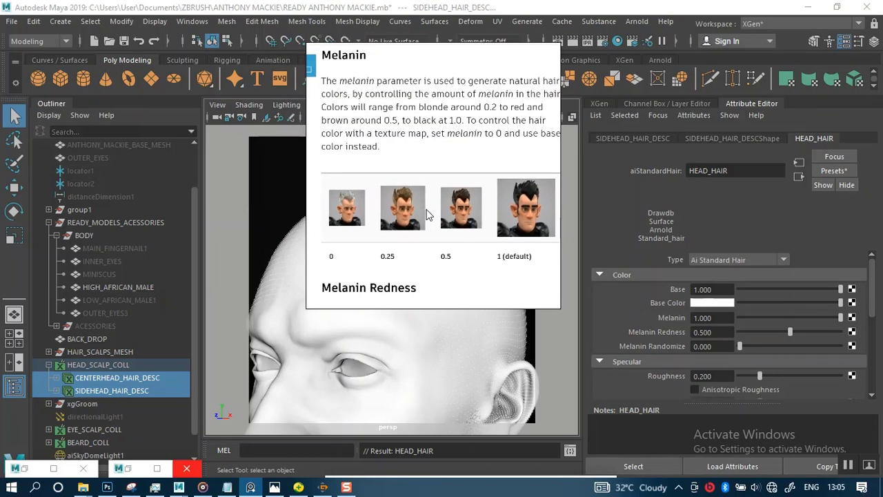
{"action": "scroll", "coordinate": [427, 215], "scroll_direction": "up", "scroll_amount": 5}
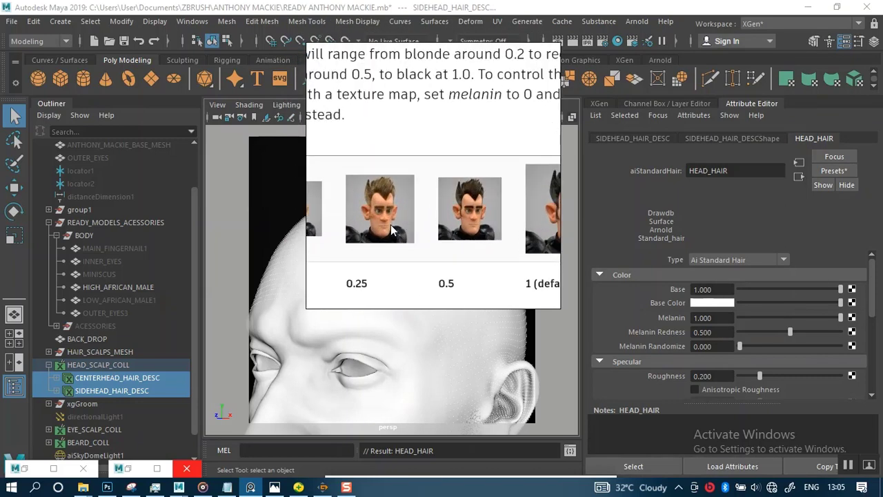
{"action": "left_click_drag", "start_coordinate": [390, 225], "coordinate": [439, 188]}
{"action": "scroll", "coordinate": [410, 187], "scroll_direction": "up", "scroll_amount": 3}
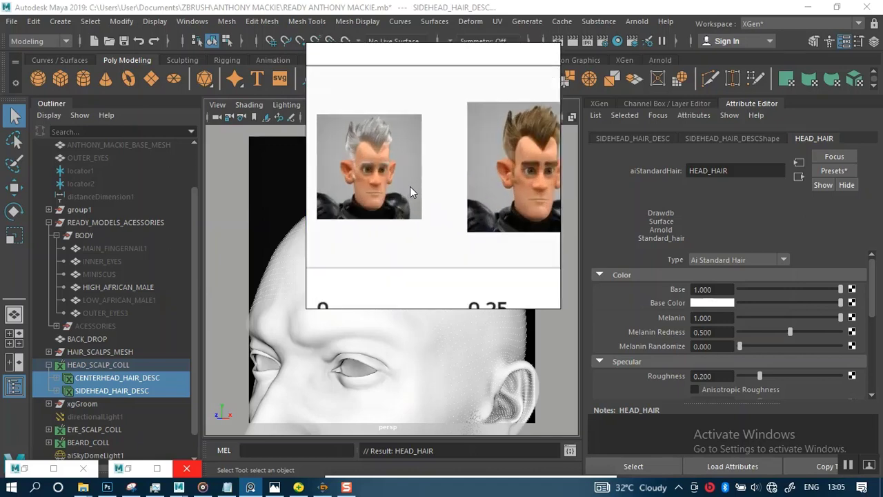
{"action": "left_click_drag", "start_coordinate": [386, 222], "coordinate": [370, 203]}
{"action": "left_click_drag", "start_coordinate": [437, 207], "coordinate": [374, 217]}
{"action": "left_click_drag", "start_coordinate": [458, 216], "coordinate": [403, 207]}
{"action": "mouse_move", "coordinate": [402, 202]}
{"action": "middle_mouse_down"}
{"action": "mouse_move", "coordinate": [377, 204]}
{"action": "mouse_move", "coordinate": [395, 195]}
{"action": "mouse_move", "coordinate": [396, 202]}
{"action": "middle_mouse_up"}
Read the documentation's Melanin description and examine the 0.5 and 1 hair samples with the reference clear of the shader settings.
{"action": "scroll", "coordinate": [432, 216], "scroll_direction": "down", "scroll_amount": 5}
{"action": "scroll", "coordinate": [431, 215], "scroll_direction": "down", "scroll_amount": 3}
{"action": "scroll", "coordinate": [395, 194], "scroll_direction": "up", "scroll_amount": 3}
{"action": "middle_click_drag", "start_coordinate": [490, 249], "coordinate": [459, 227]}
{"action": "middle_click_drag", "start_coordinate": [422, 187], "coordinate": [449, 204]}
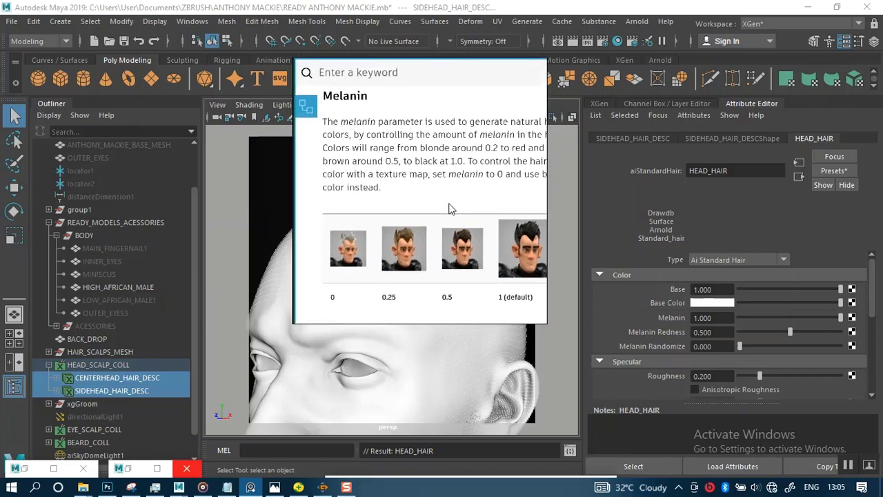
{"action": "middle_click_drag", "start_coordinate": [387, 155], "coordinate": [370, 150]}
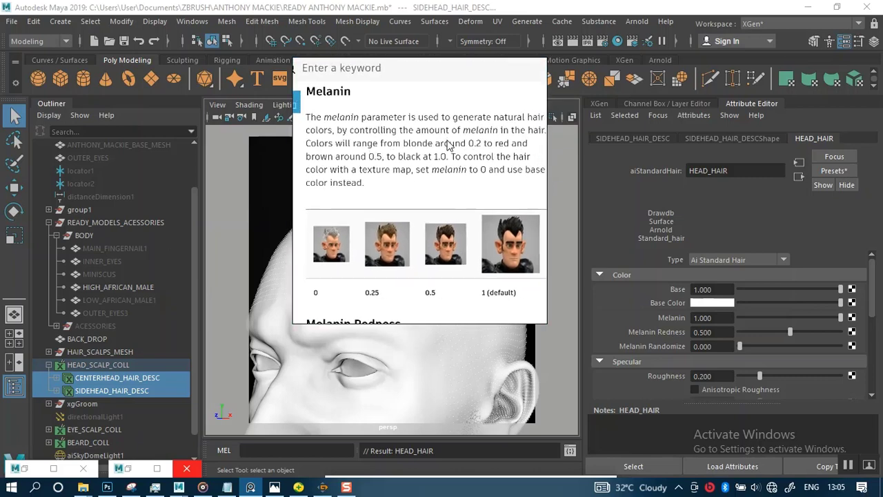
{"action": "middle_click_drag", "start_coordinate": [446, 140], "coordinate": [441, 145]}
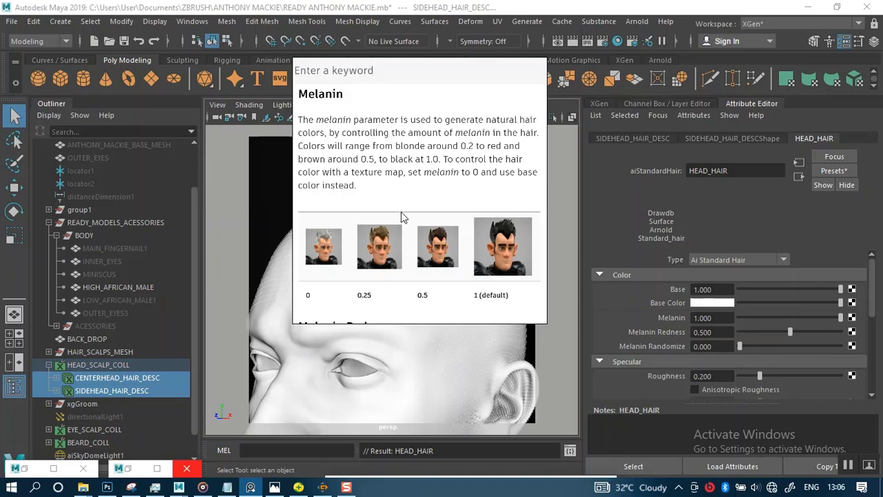
{"action": "scroll", "coordinate": [401, 212], "scroll_direction": "up", "scroll_amount": 1}
{"action": "mouse_move", "coordinate": [401, 238]}
{"action": "middle_mouse_down"}
{"action": "mouse_move", "coordinate": [381, 197]}
{"action": "mouse_move", "coordinate": [385, 226]}
{"action": "mouse_move", "coordinate": [403, 227]}
{"action": "mouse_move", "coordinate": [407, 244]}
{"action": "middle_mouse_up"}
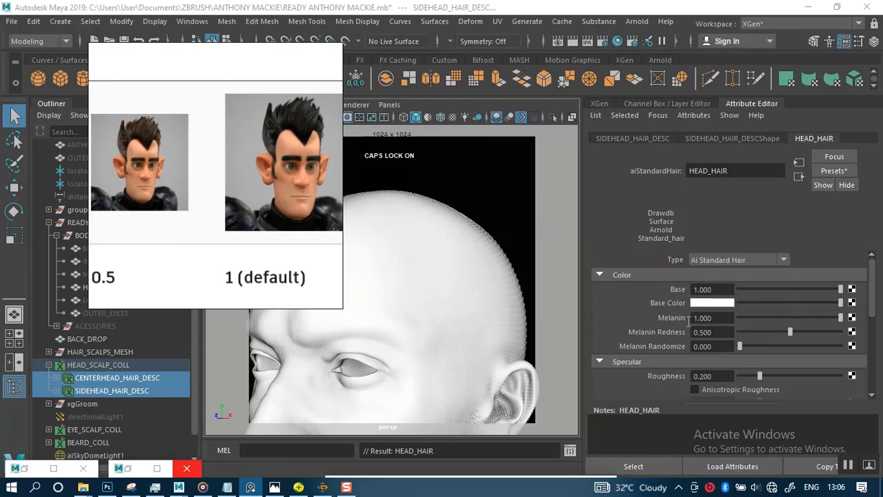
Set the Melanin of the head hair shader to 0.85.
{"action": "left_click", "coordinate": [717, 318]}
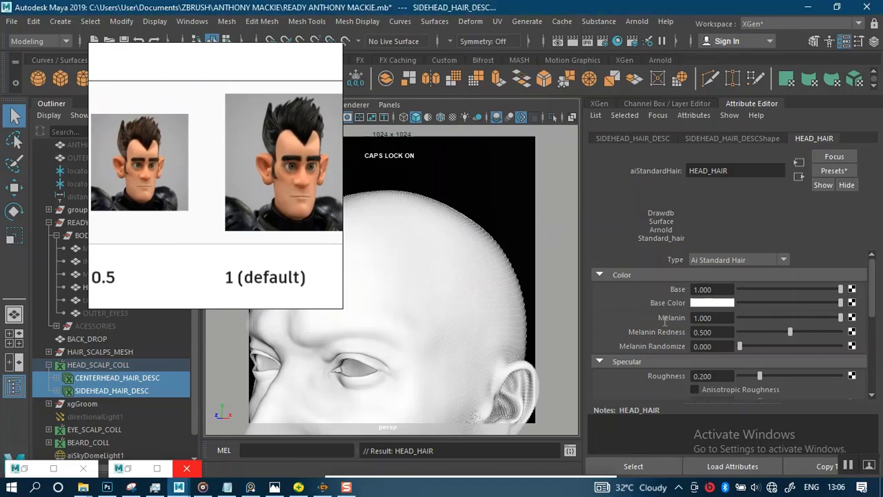
{"action": "type", "text": "0."}
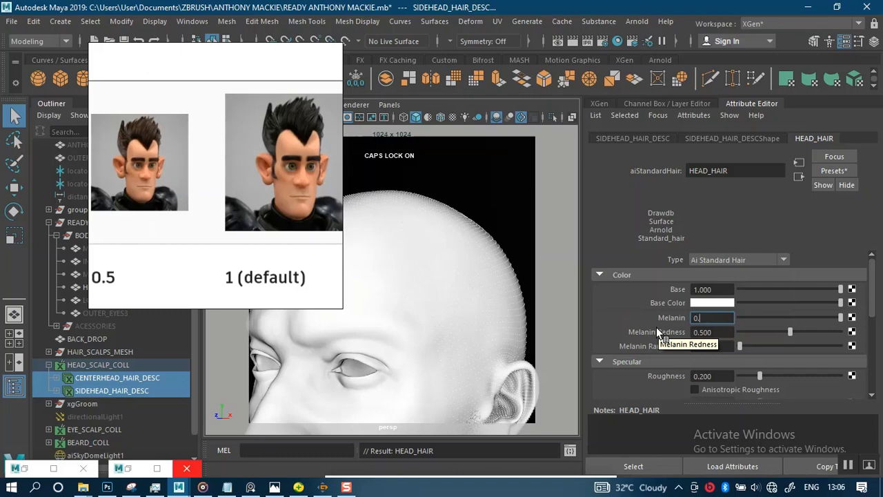
{"action": "type", "text": "85"}
{"action": "key", "text": "Return"}
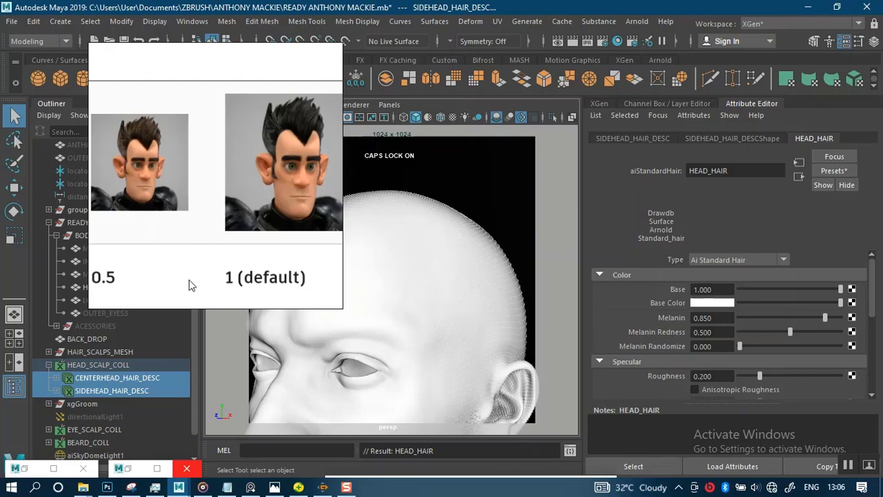
Bring back Arnold RenderView, set the test resolution to 50% and start the render.
{"action": "left_click", "coordinate": [130, 469]}
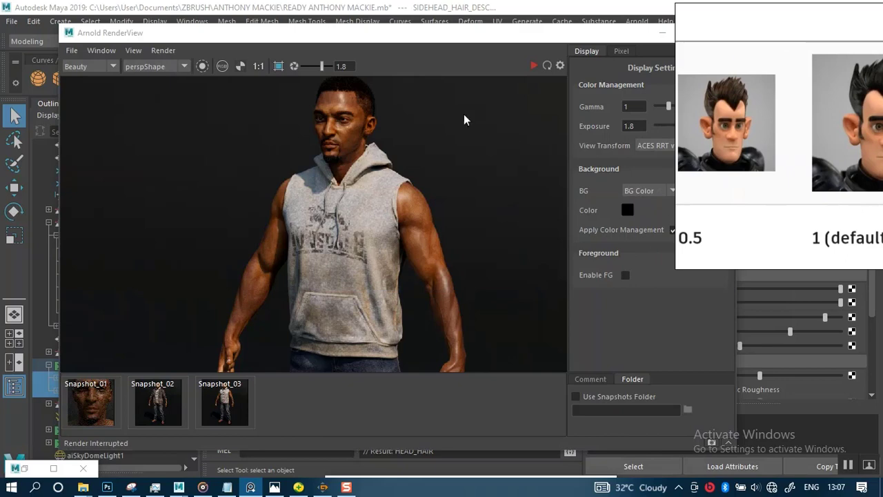
{"action": "left_click", "coordinate": [338, 43]}
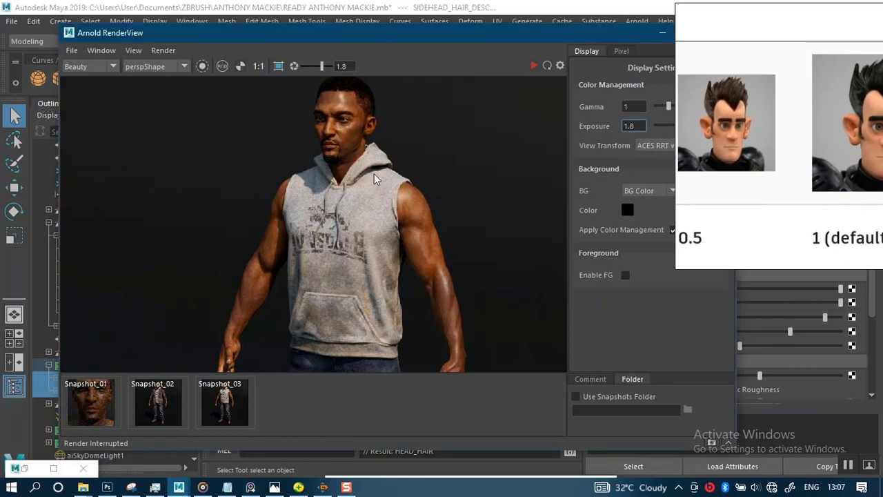
{"action": "left_click", "coordinate": [131, 51]}
{"action": "mouse_move", "coordinate": [191, 173]}
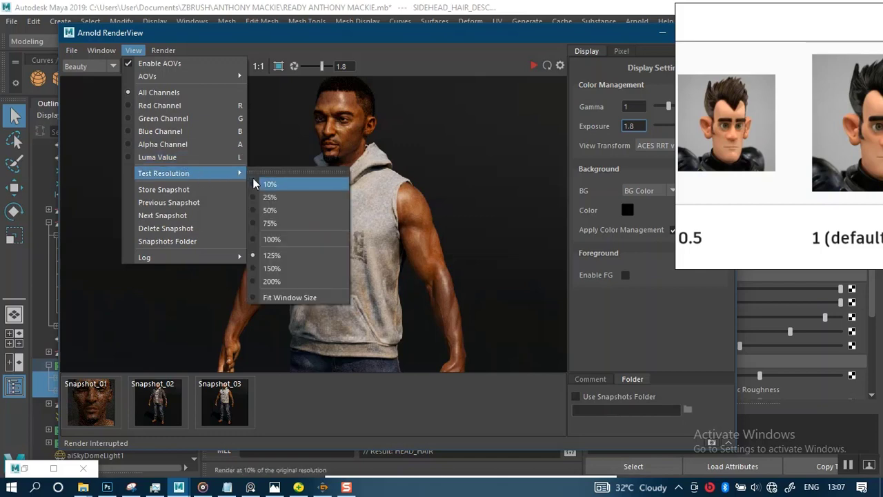
{"action": "left_click", "coordinate": [285, 209]}
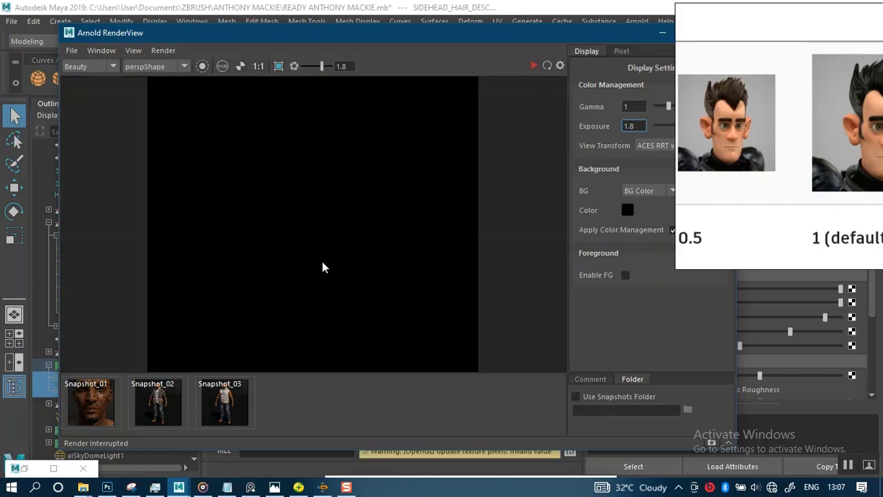
{"action": "left_click", "coordinate": [534, 66]}
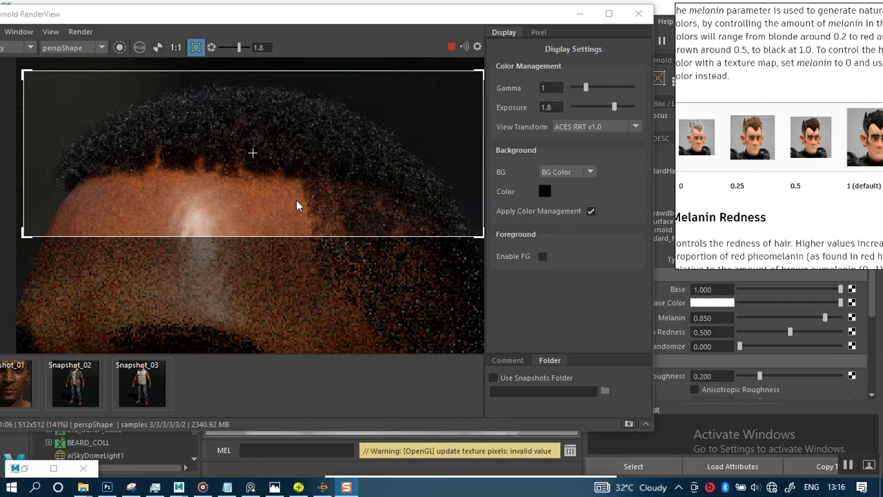
Examine the rendered head hair and hairline inside the crop region, both close up and with the whole head in view.
{"action": "scroll", "coordinate": [304, 189], "scroll_direction": "down", "scroll_amount": 4}
{"action": "scroll", "coordinate": [307, 185], "scroll_direction": "up", "scroll_amount": 3}
{"action": "scroll", "coordinate": [307, 185], "scroll_direction": "down", "scroll_amount": 1}
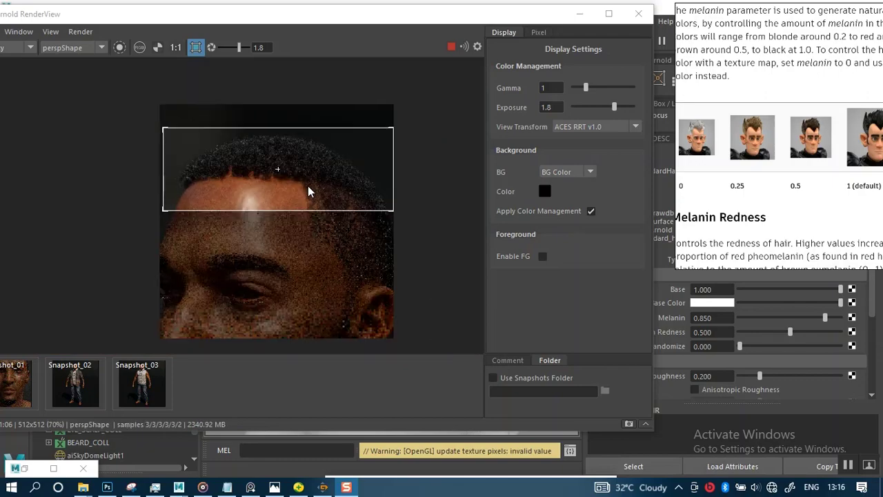
{"action": "scroll", "coordinate": [308, 185], "scroll_direction": "up", "scroll_amount": 2}
{"action": "scroll", "coordinate": [308, 185], "scroll_direction": "down", "scroll_amount": 5}
{"action": "scroll", "coordinate": [308, 186], "scroll_direction": "up", "scroll_amount": 3}
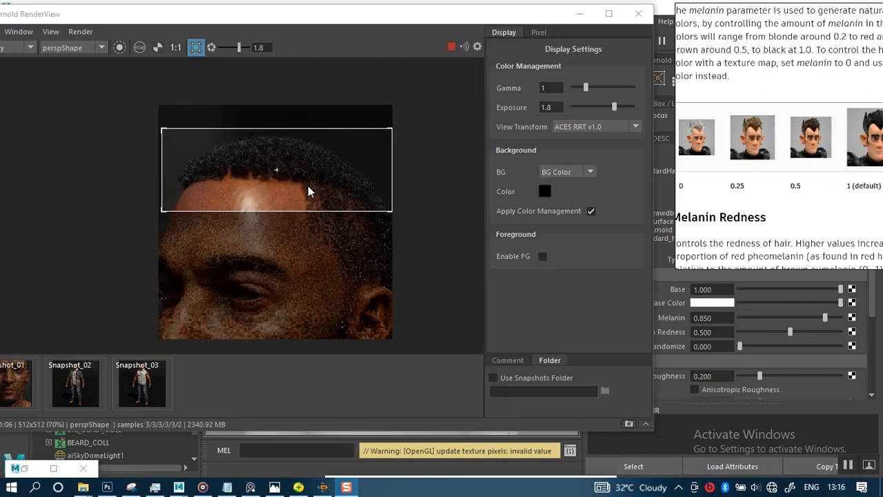
{"action": "scroll", "coordinate": [308, 186], "scroll_direction": "up", "scroll_amount": 2}
{"action": "scroll", "coordinate": [709, 170], "scroll_direction": "down", "scroll_amount": 1}
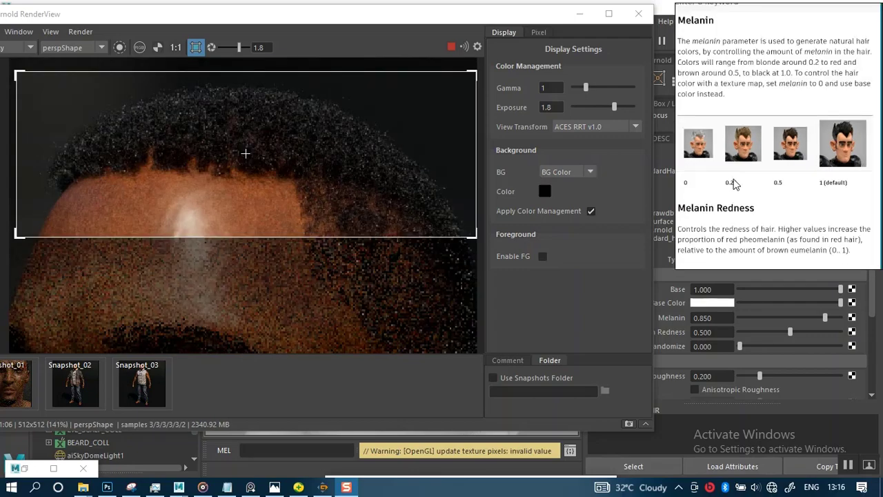
Shift the reference board over the render settings and read the Arnold documentation's Melanin Redness description.
{"action": "right_click_drag", "start_coordinate": [734, 179], "coordinate": [644, 179]}
{"action": "scroll", "coordinate": [643, 178], "scroll_direction": "down", "scroll_amount": 3}
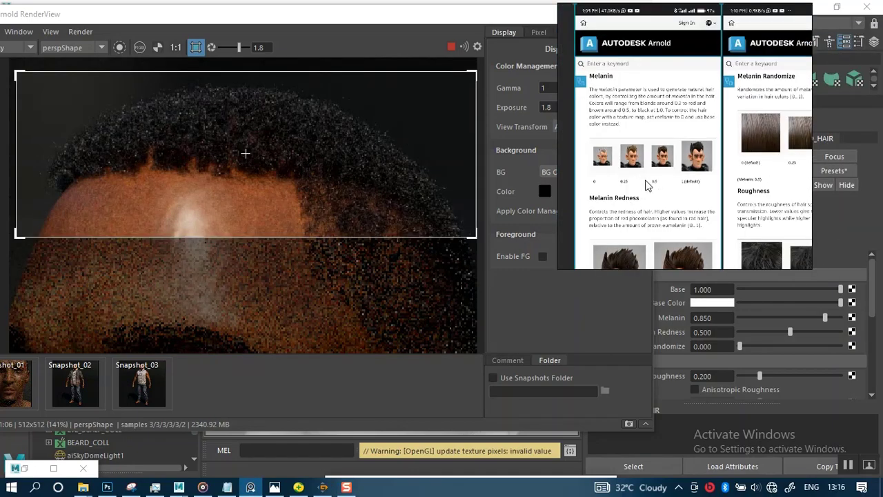
{"action": "scroll", "coordinate": [648, 181], "scroll_direction": "up", "scroll_amount": 3}
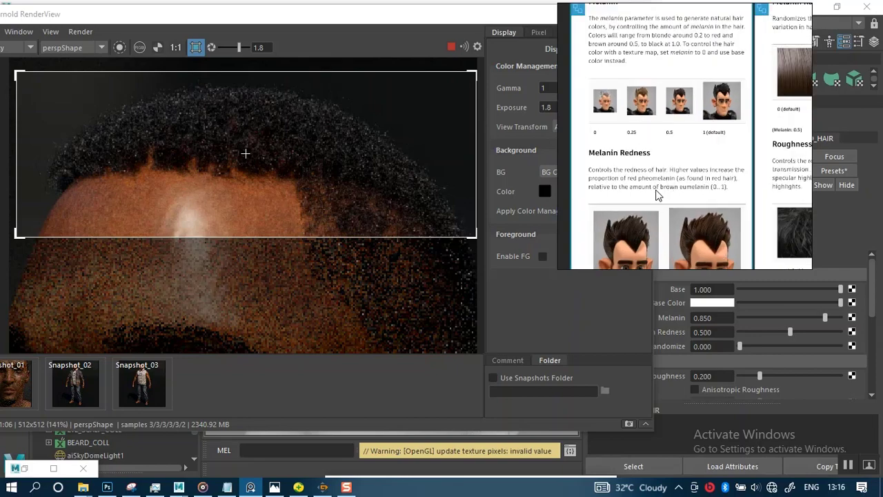
{"action": "scroll", "coordinate": [663, 176], "scroll_direction": "up", "scroll_amount": 3}
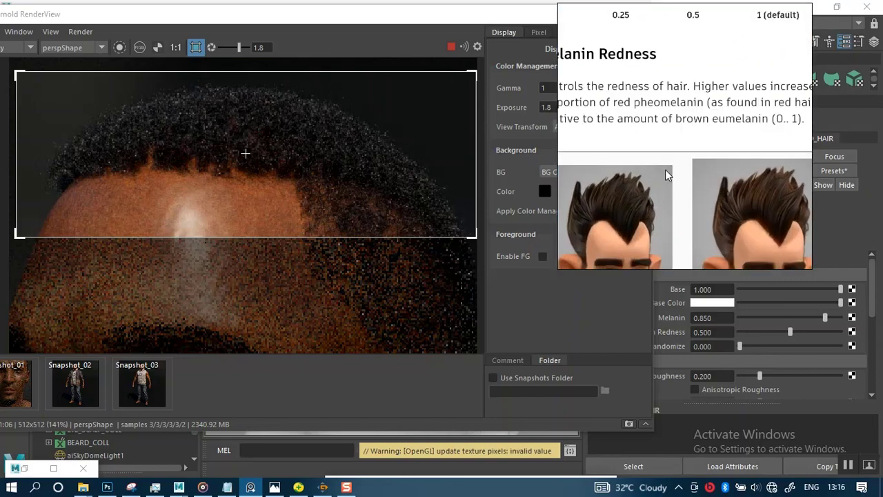
{"action": "scroll", "coordinate": [667, 169], "scroll_direction": "up", "scroll_amount": 3}
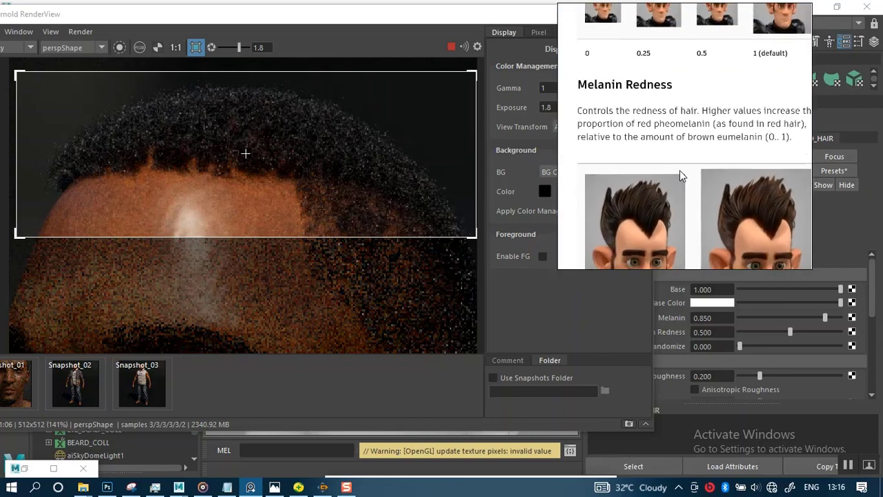
{"action": "middle_click_drag", "start_coordinate": [677, 179], "coordinate": [665, 180]}
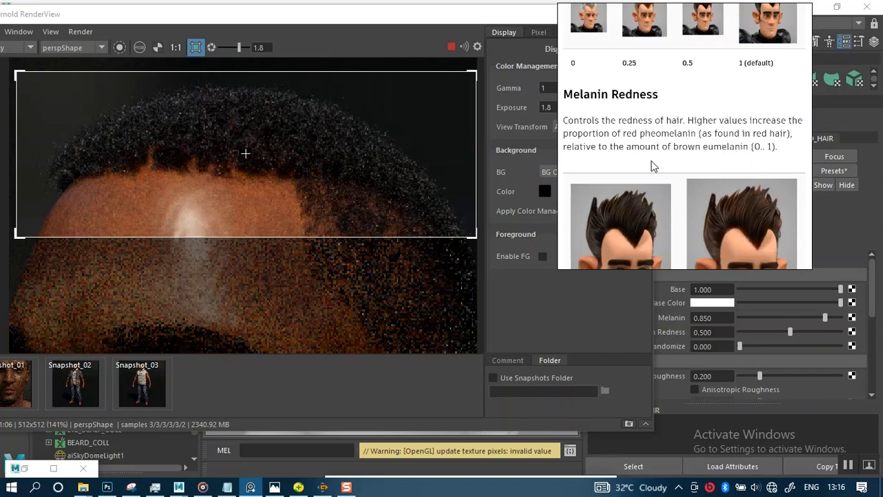
{"action": "middle_click_drag", "start_coordinate": [656, 166], "coordinate": [655, 140]}
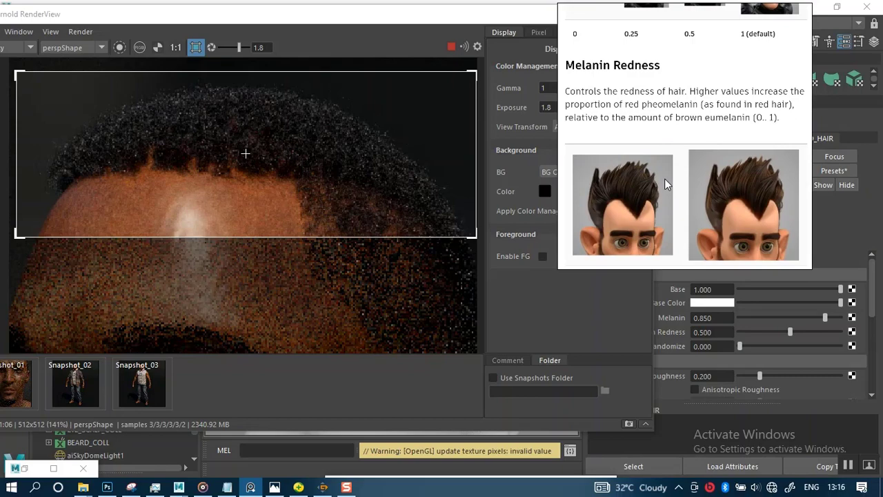
{"action": "middle_click_drag", "start_coordinate": [664, 179], "coordinate": [659, 130]}
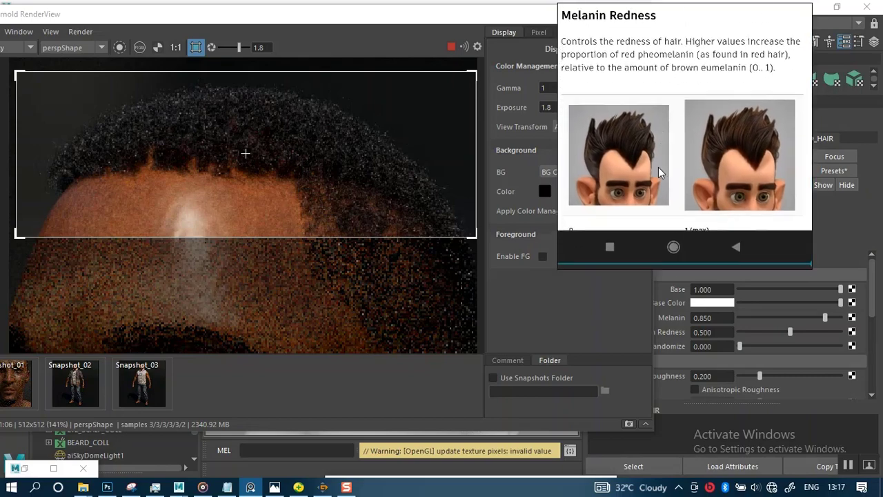
Compare the documentation's Melanin Redness hair samples for 0 and 1 close up.
{"action": "scroll", "coordinate": [658, 170], "scroll_direction": "down", "scroll_amount": 2}
{"action": "scroll", "coordinate": [658, 171], "scroll_direction": "up", "scroll_amount": 5}
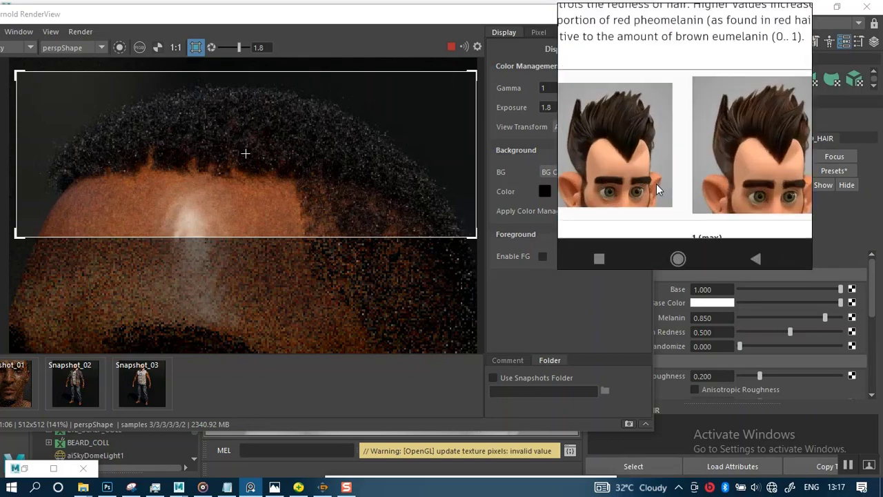
{"action": "middle_click_drag", "start_coordinate": [608, 166], "coordinate": [543, 163]}
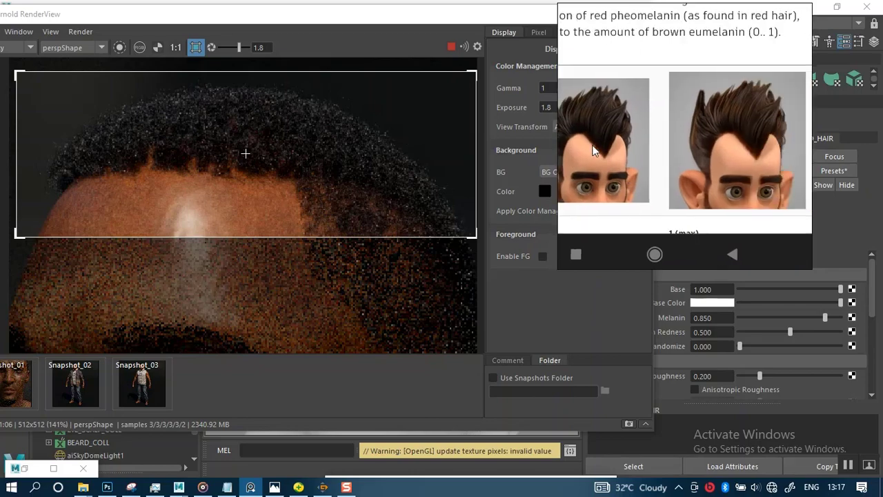
{"action": "scroll", "coordinate": [717, 154], "scroll_direction": "up", "scroll_amount": 3}
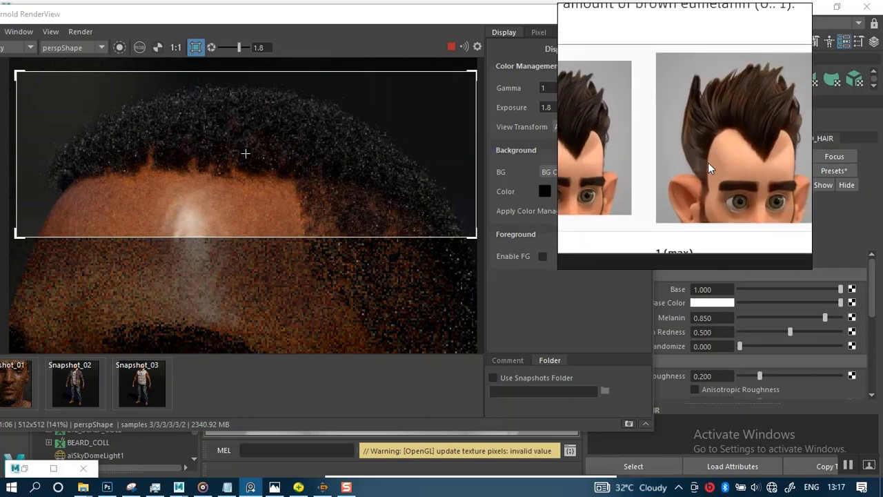
{"action": "scroll", "coordinate": [668, 172], "scroll_direction": "down", "scroll_amount": 2}
{"action": "middle_click_drag", "start_coordinate": [642, 166], "coordinate": [692, 184]}
{"action": "scroll", "coordinate": [640, 178], "scroll_direction": "up", "scroll_amount": 3}
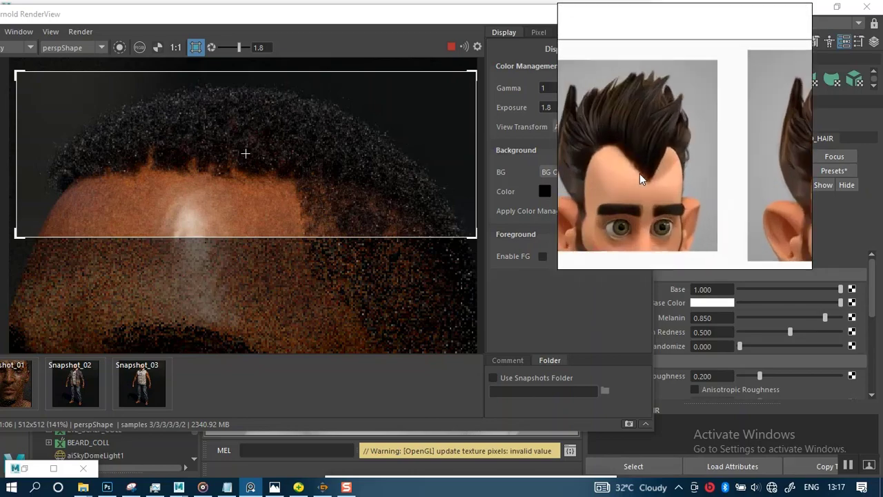
{"action": "scroll", "coordinate": [639, 178], "scroll_direction": "down", "scroll_amount": 2}
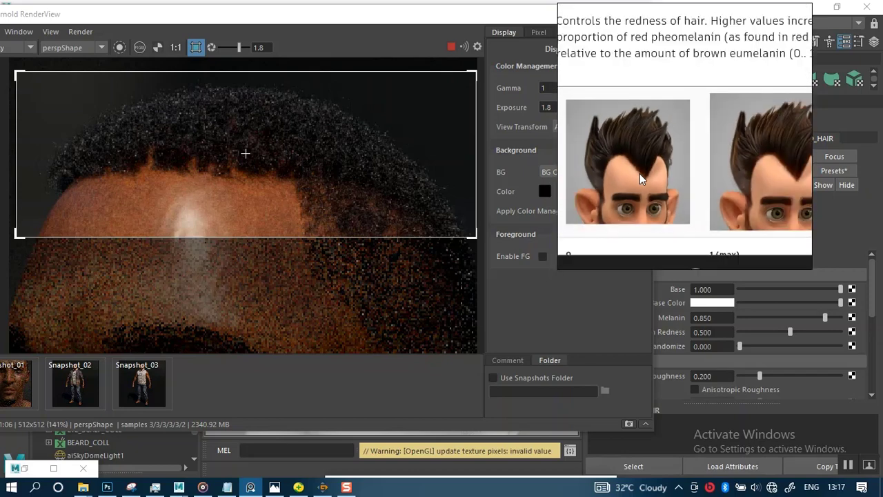
{"action": "scroll", "coordinate": [638, 165], "scroll_direction": "up", "scroll_amount": 2}
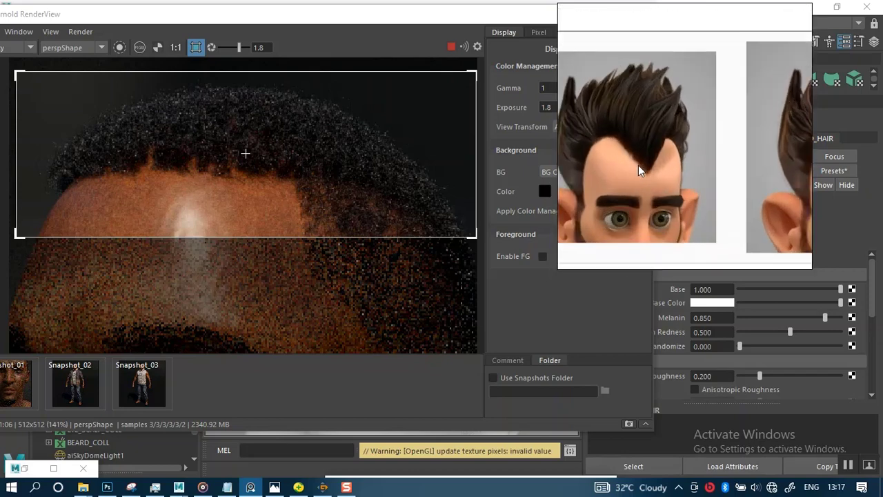
{"action": "scroll", "coordinate": [638, 165], "scroll_direction": "down", "scroll_amount": 2}
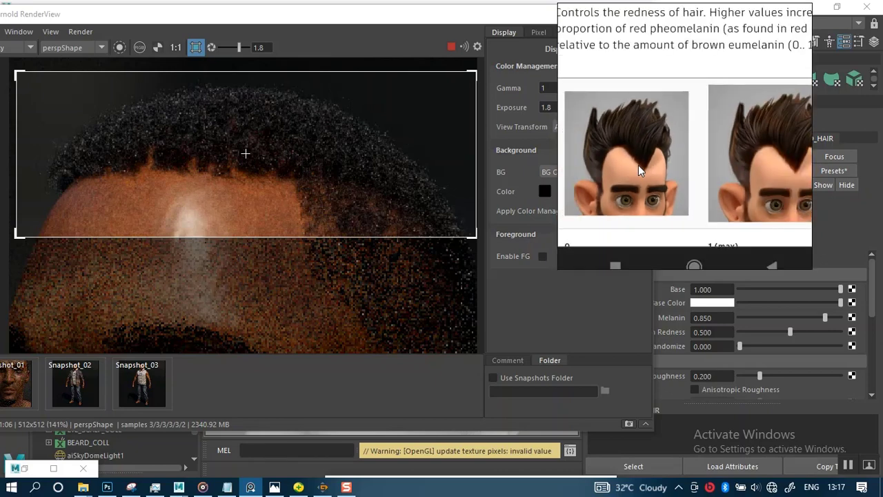
Reposition the reference board and Arnold RenderView so the head hair shader's color settings are uncovered.
{"action": "left_click_drag", "start_coordinate": [675, 203], "coordinate": [545, 127]}
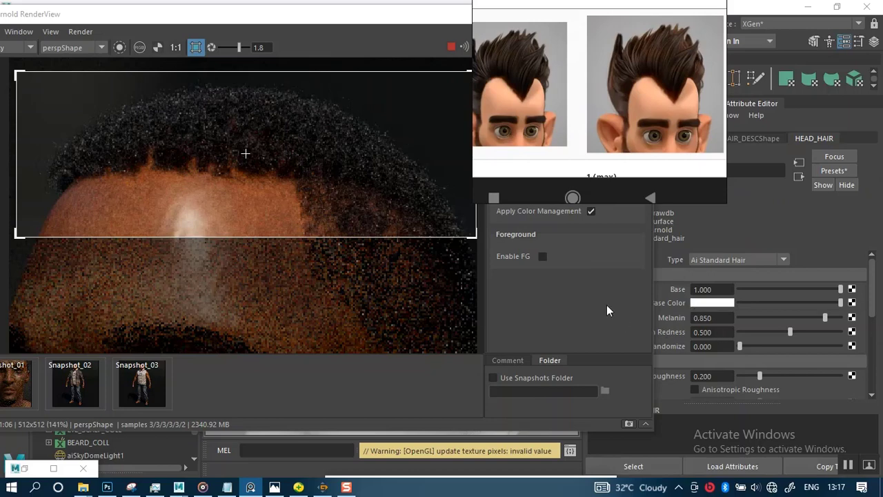
{"action": "left_click", "coordinate": [321, 20]}
{"action": "left_click_drag", "start_coordinate": [320, 16], "coordinate": [302, 19]}
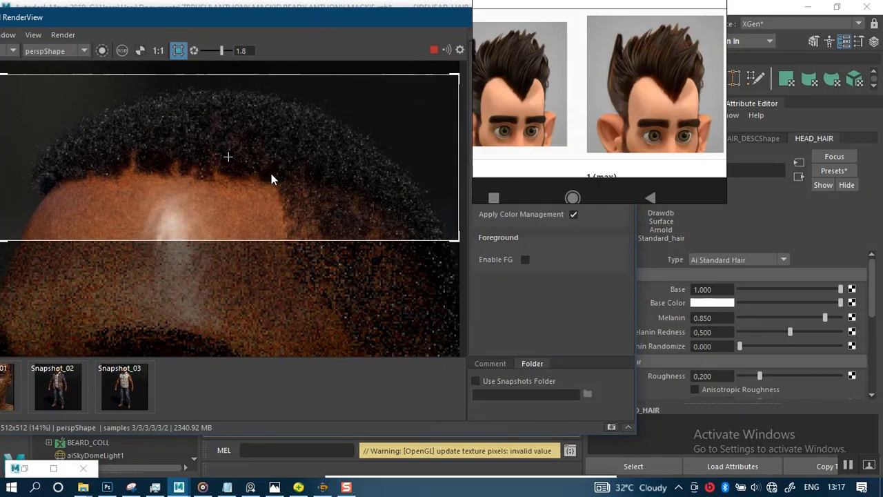
Review the documentation's Melanin and Melanin Redness sections and samples beside the rendered head hair.
{"action": "scroll", "coordinate": [594, 138], "scroll_direction": "down", "scroll_amount": 5}
{"action": "middle_click_drag", "start_coordinate": [617, 125], "coordinate": [596, 158]}
{"action": "scroll", "coordinate": [594, 158], "scroll_direction": "down", "scroll_amount": 4}
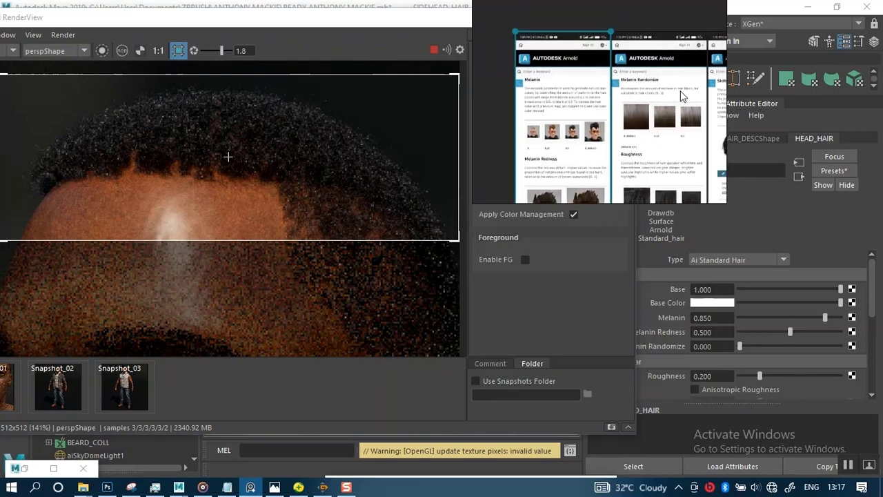
{"action": "middle_click_drag", "start_coordinate": [613, 129], "coordinate": [666, 105]}
{"action": "scroll", "coordinate": [612, 116], "scroll_direction": "up", "scroll_amount": 5}
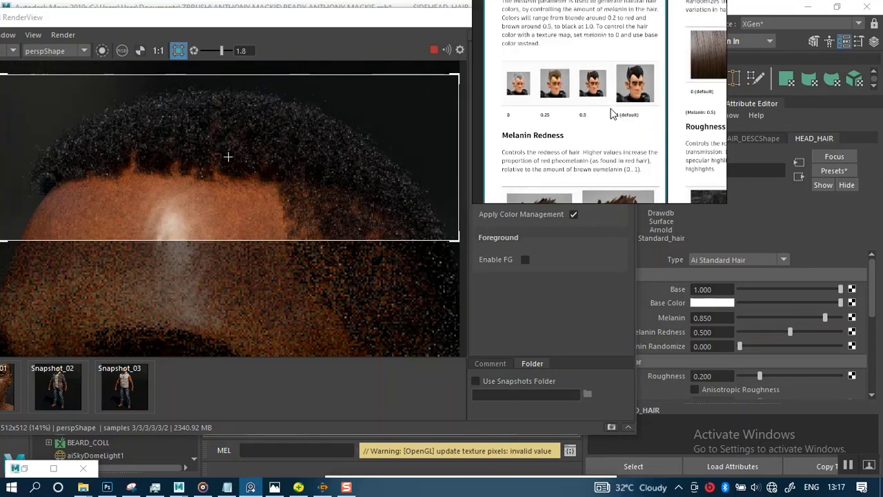
{"action": "middle_click_drag", "start_coordinate": [600, 123], "coordinate": [599, 101]}
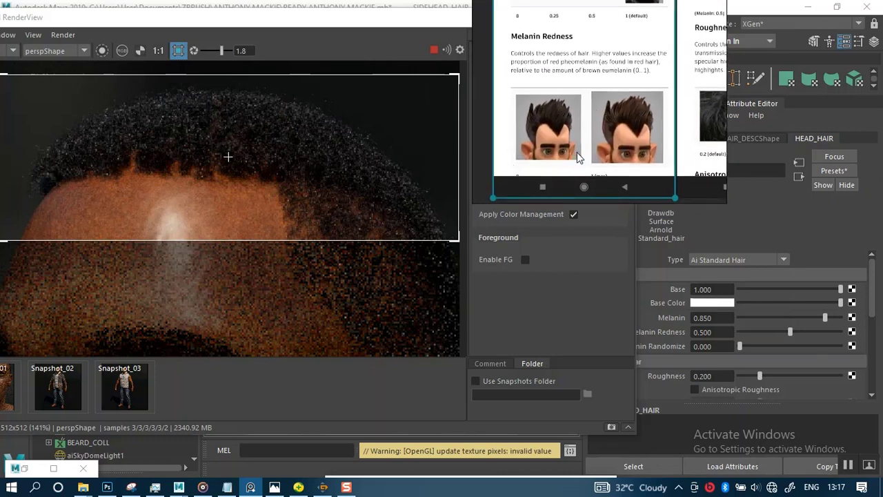
{"action": "scroll", "coordinate": [578, 157], "scroll_direction": "up", "scroll_amount": 2}
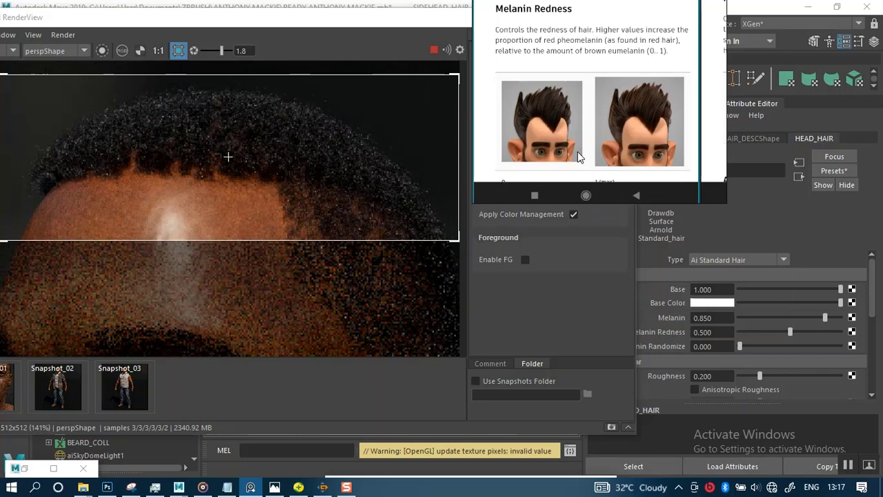
{"action": "scroll", "coordinate": [578, 157], "scroll_direction": "down", "scroll_amount": 1}
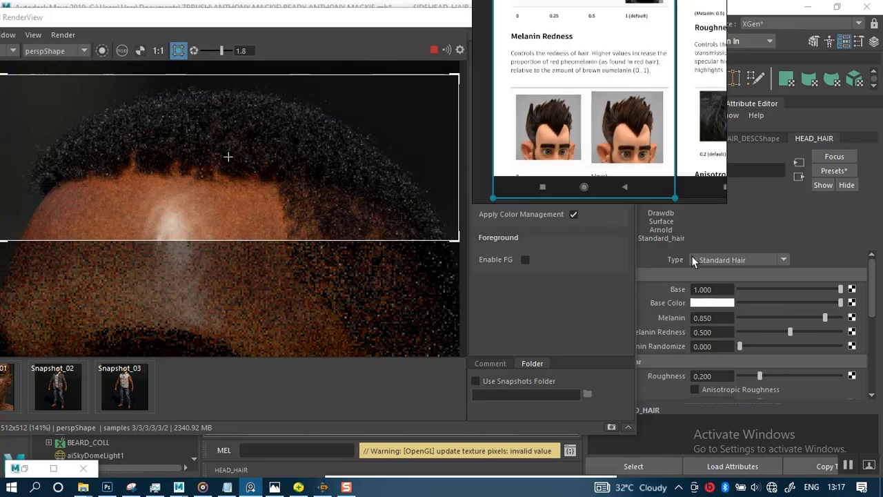
Find the portrait photos on the reference board and examine the hair color and hairline for comparison with the render.
{"action": "scroll", "coordinate": [625, 154], "scroll_direction": "down", "scroll_amount": 6}
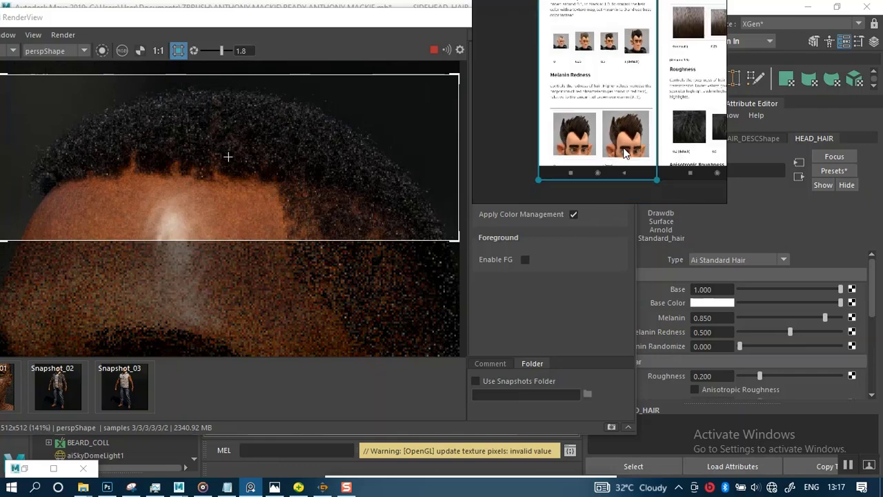
{"action": "scroll", "coordinate": [578, 136], "scroll_direction": "down", "scroll_amount": 4}
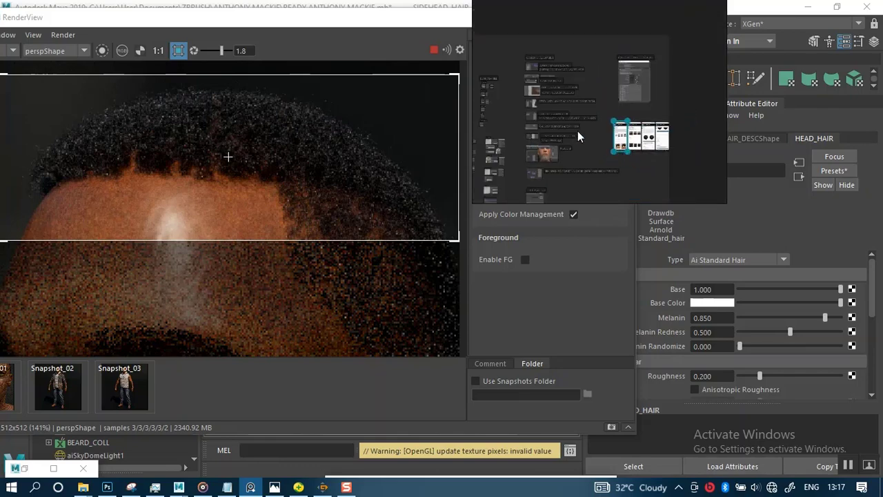
{"action": "scroll", "coordinate": [522, 144], "scroll_direction": "up", "scroll_amount": 10}
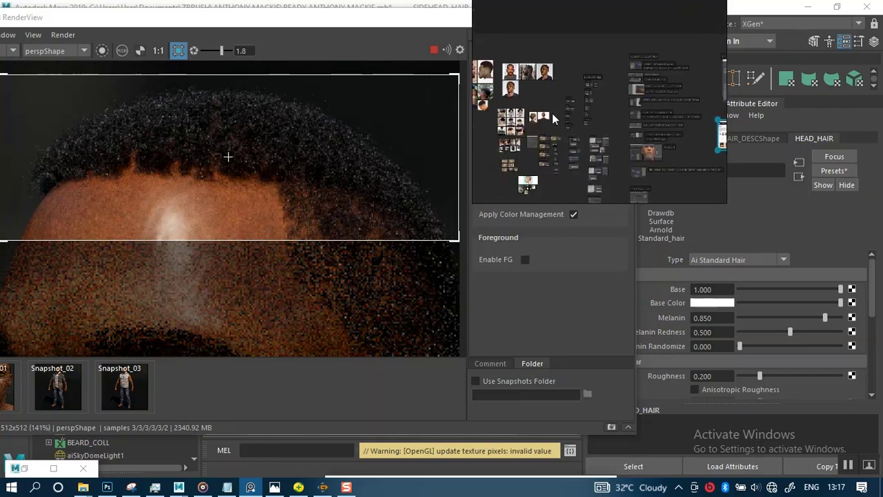
{"action": "scroll", "coordinate": [583, 107], "scroll_direction": "up", "scroll_amount": 8}
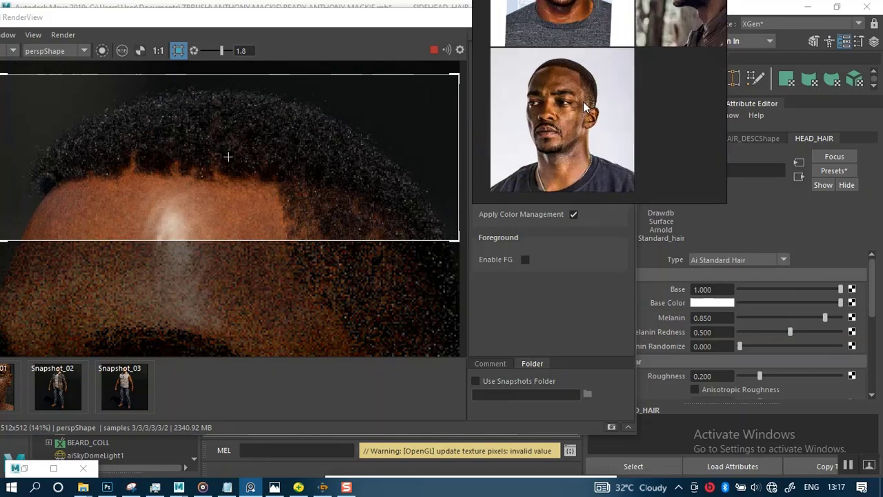
{"action": "scroll", "coordinate": [605, 147], "scroll_direction": "up", "scroll_amount": 4}
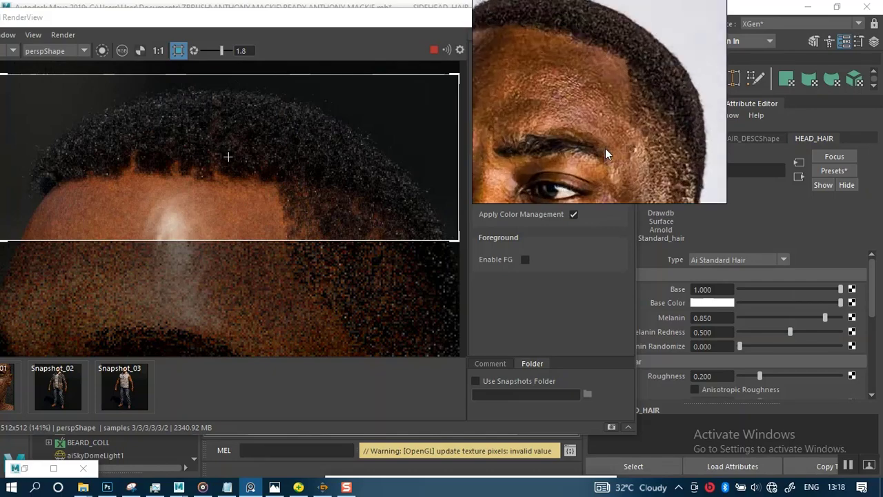
{"action": "middle_click_drag", "start_coordinate": [605, 148], "coordinate": [625, 142]}
{"action": "scroll", "coordinate": [625, 141], "scroll_direction": "down", "scroll_amount": 7}
{"action": "scroll", "coordinate": [625, 142], "scroll_direction": "down", "scroll_amount": 10}
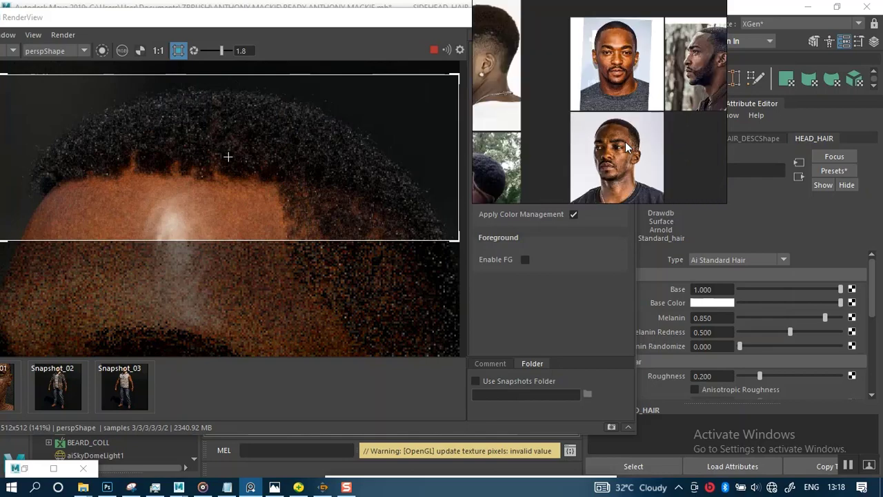
Shift the Arnold RenderView aside and bring the head hair shader's Specular settings into view.
{"action": "middle_click_drag", "start_coordinate": [656, 134], "coordinate": [596, 118]}
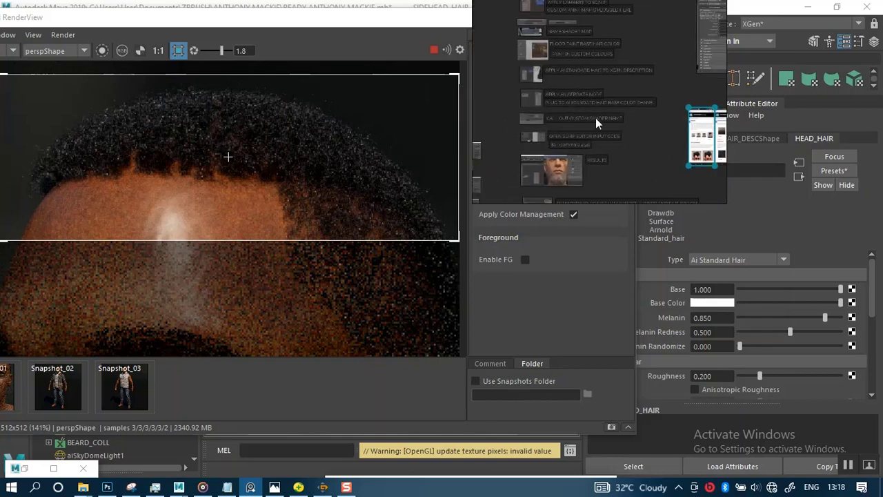
{"action": "scroll", "coordinate": [663, 323], "scroll_direction": "down", "scroll_amount": 2}
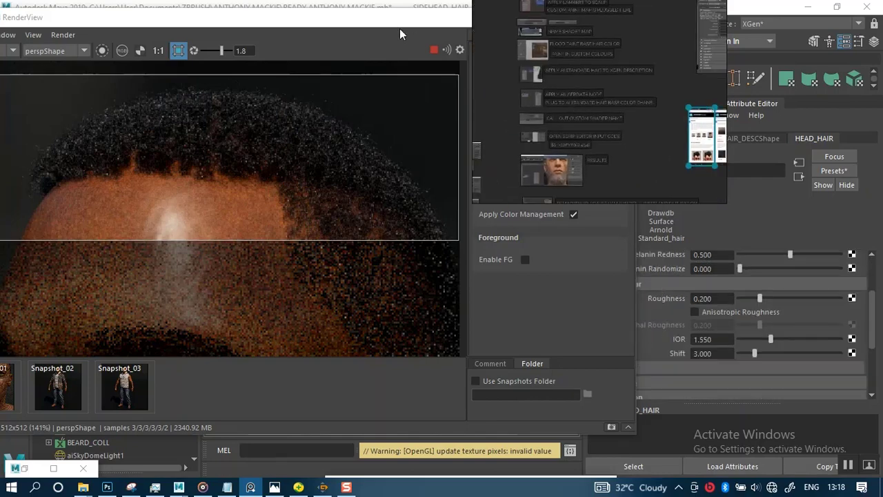
{"action": "left_click_drag", "start_coordinate": [400, 28], "coordinate": [347, 24]}
{"action": "scroll", "coordinate": [667, 327], "scroll_direction": "down", "scroll_amount": 1}
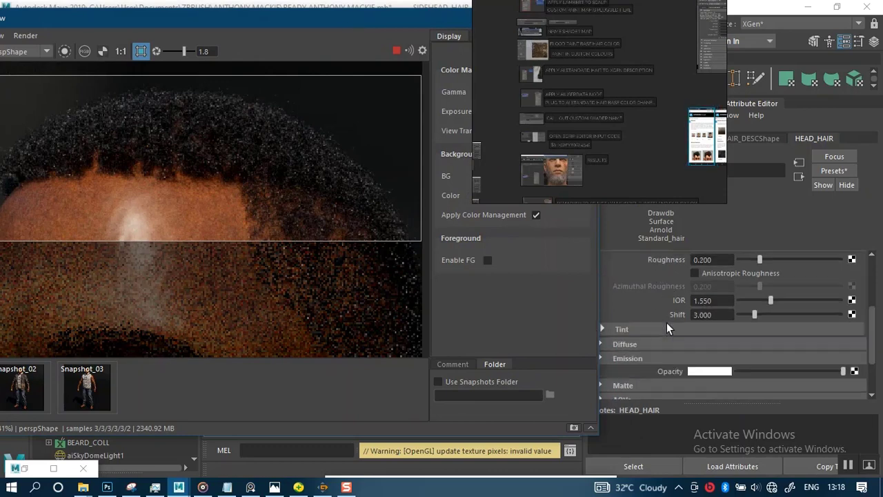
{"action": "scroll", "coordinate": [666, 321], "scroll_direction": "down", "scroll_amount": 2}
{"action": "scroll", "coordinate": [665, 321], "scroll_direction": "up", "scroll_amount": 4}
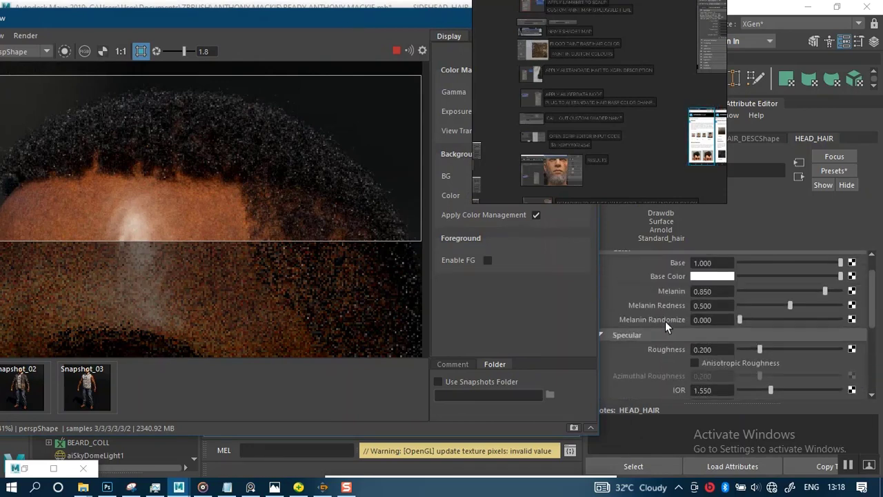
{"action": "scroll", "coordinate": [665, 320], "scroll_direction": "down", "scroll_amount": 2}
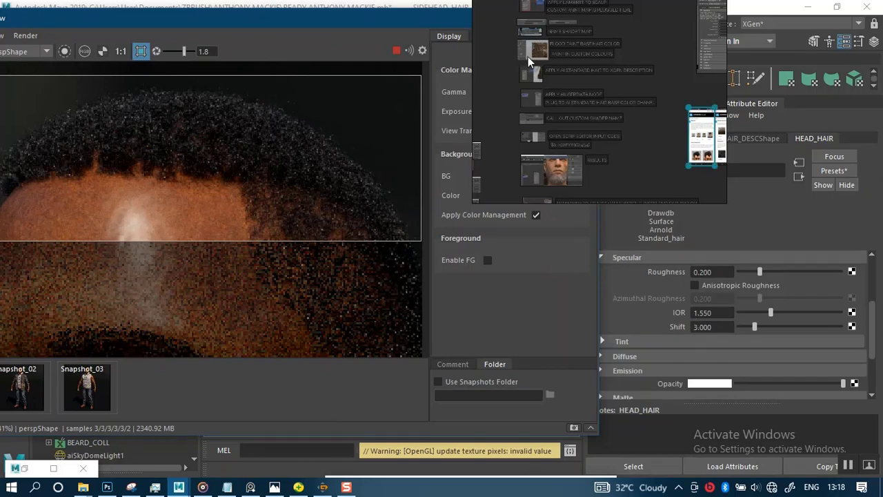
Read the documentation's Shift section, including its sample images and the suggested values per hair type.
{"action": "scroll", "coordinate": [576, 94], "scroll_direction": "down", "scroll_amount": 3}
{"action": "middle_click_drag", "start_coordinate": [621, 99], "coordinate": [574, 103]}
{"action": "scroll", "coordinate": [609, 111], "scroll_direction": "up", "scroll_amount": 2}
{"action": "scroll", "coordinate": [608, 110], "scroll_direction": "up", "scroll_amount": 8}
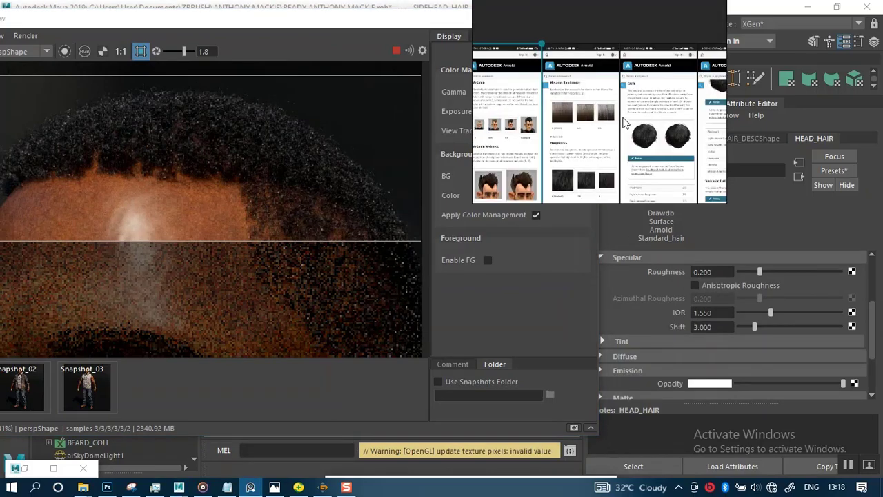
{"action": "scroll", "coordinate": [602, 98], "scroll_direction": "up", "scroll_amount": 6}
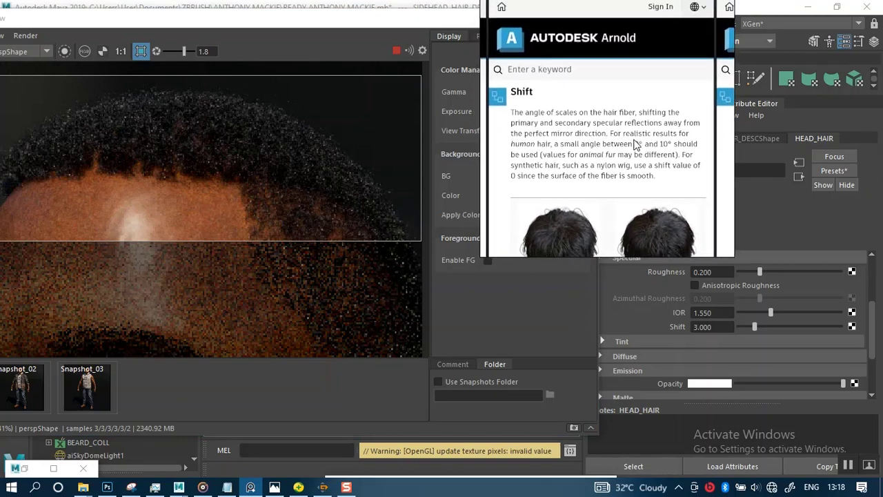
{"action": "middle_click_drag", "start_coordinate": [635, 141], "coordinate": [633, 114]}
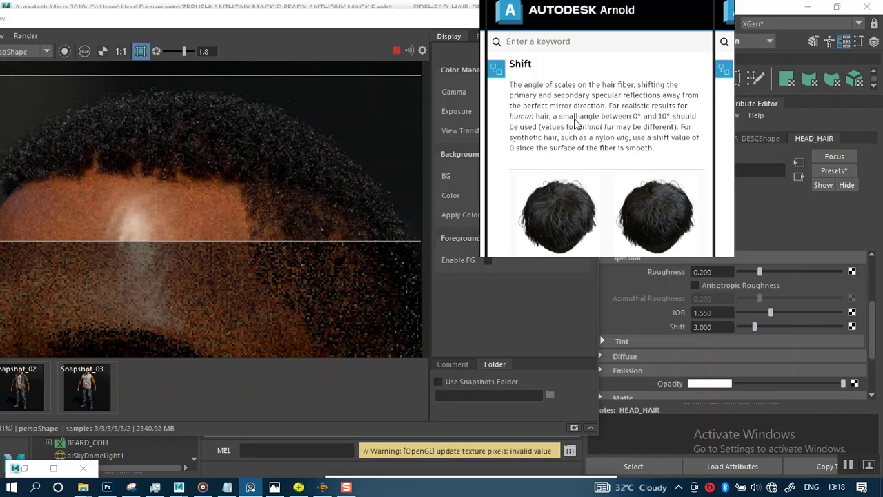
{"action": "scroll", "coordinate": [570, 126], "scroll_direction": "up", "scroll_amount": 1, "text": "ctrl"}
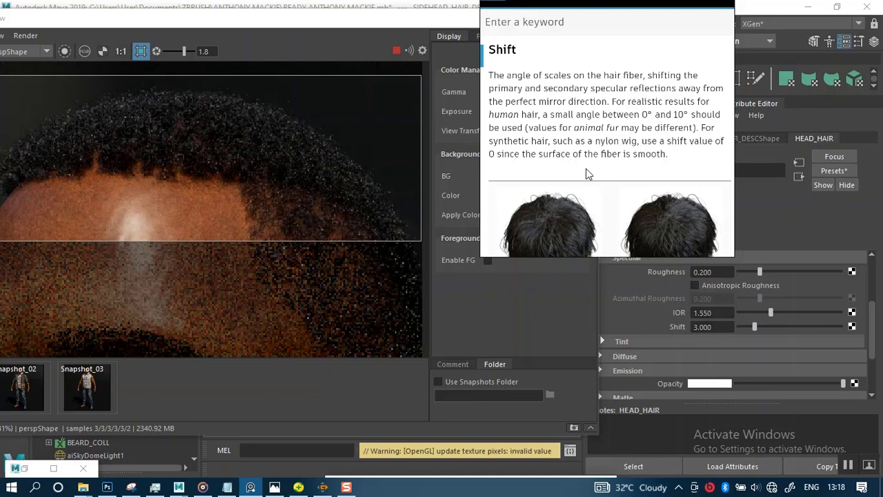
{"action": "scroll", "coordinate": [586, 169], "scroll_direction": "down", "scroll_amount": 1}
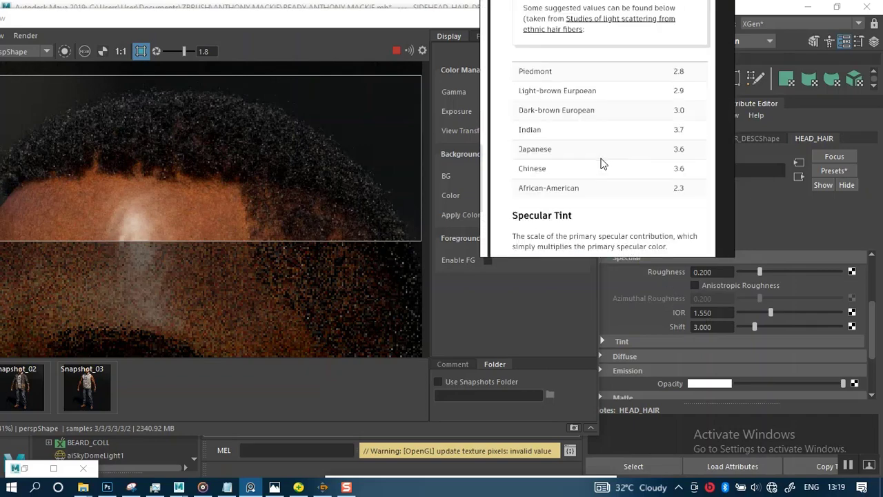
Set the head hair shader's specular Shift to 2.3, the documentation's suggested African-American value.
{"action": "left_click_drag", "start_coordinate": [718, 327], "coordinate": [639, 328]}
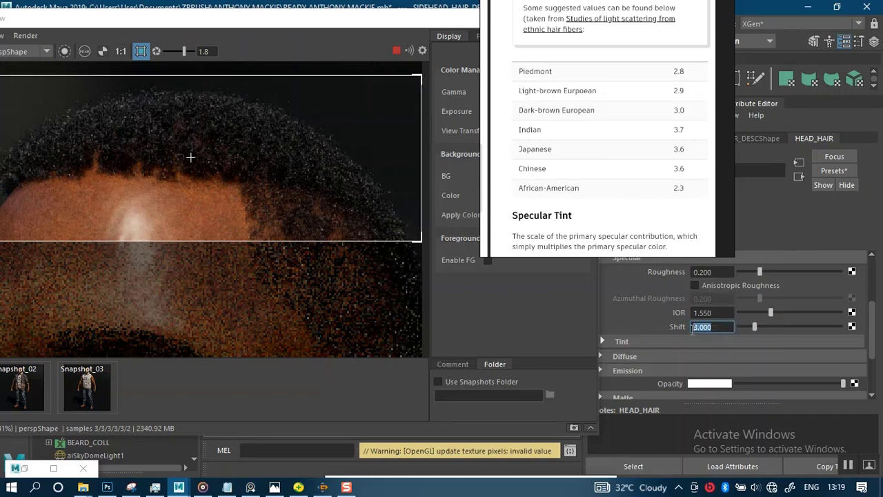
{"action": "type", "text": "2.3"}
{"action": "key", "text": "Return"}
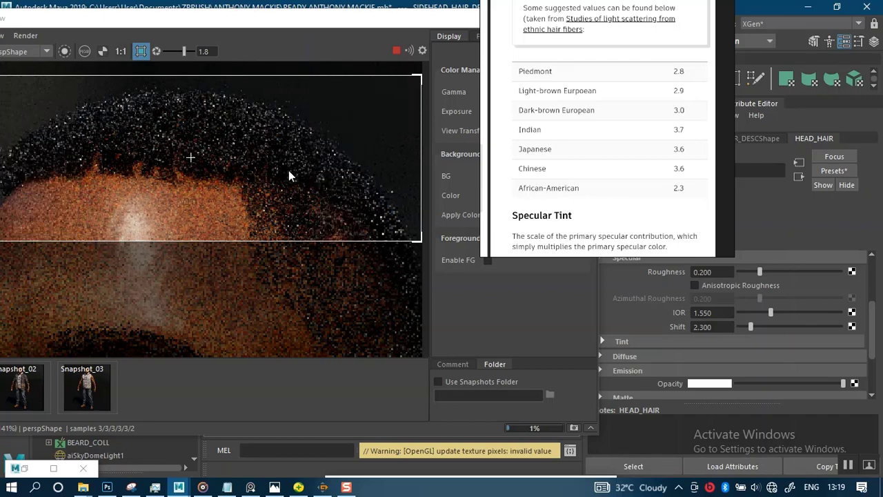
Find the documentation's Melanin Randomize section on the reference board and read its description.
{"action": "scroll", "coordinate": [649, 208], "scroll_direction": "down", "scroll_amount": 2}
{"action": "scroll", "coordinate": [564, 153], "scroll_direction": "down", "scroll_amount": 2}
{"action": "scroll", "coordinate": [564, 153], "scroll_direction": "down", "scroll_amount": 2}
{"action": "middle_click_drag", "start_coordinate": [556, 143], "coordinate": [608, 147]}
{"action": "scroll", "coordinate": [599, 138], "scroll_direction": "up", "scroll_amount": 2}
{"action": "scroll", "coordinate": [821, 301], "scroll_direction": "up", "scroll_amount": 3}
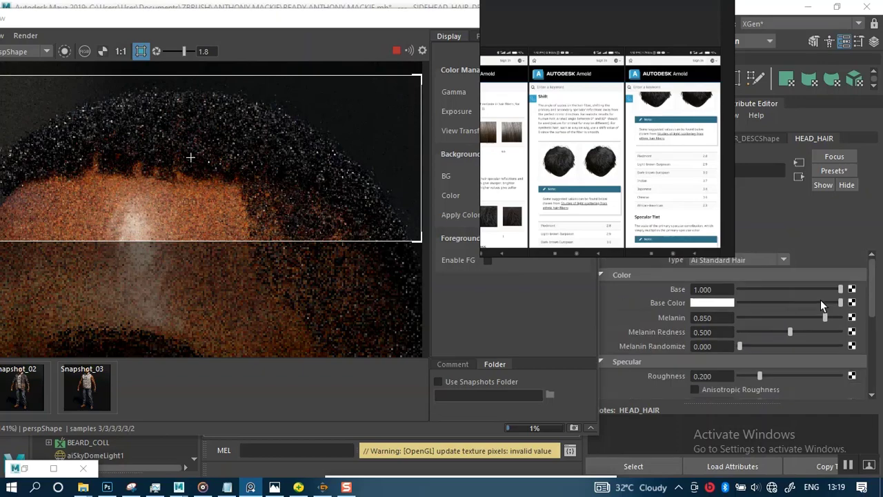
{"action": "middle_click_drag", "start_coordinate": [620, 196], "coordinate": [656, 162]}
{"action": "scroll", "coordinate": [615, 180], "scroll_direction": "up", "scroll_amount": 2}
{"action": "scroll", "coordinate": [615, 180], "scroll_direction": "down", "scroll_amount": 3}
{"action": "scroll", "coordinate": [584, 143], "scroll_direction": "up", "scroll_amount": 2}
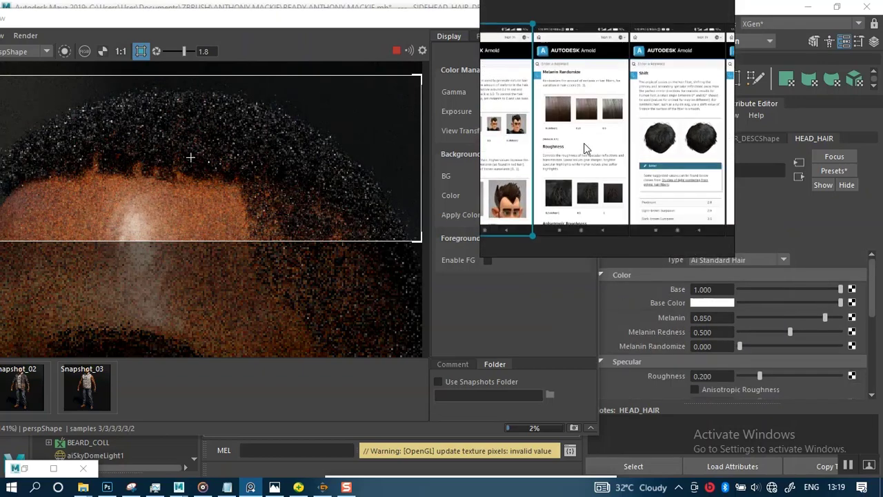
{"action": "middle_click_drag", "start_coordinate": [574, 129], "coordinate": [602, 178]}
{"action": "scroll", "coordinate": [586, 119], "scroll_direction": "up", "scroll_amount": 4}
{"action": "scroll", "coordinate": [603, 151], "scroll_direction": "up", "scroll_amount": 2}
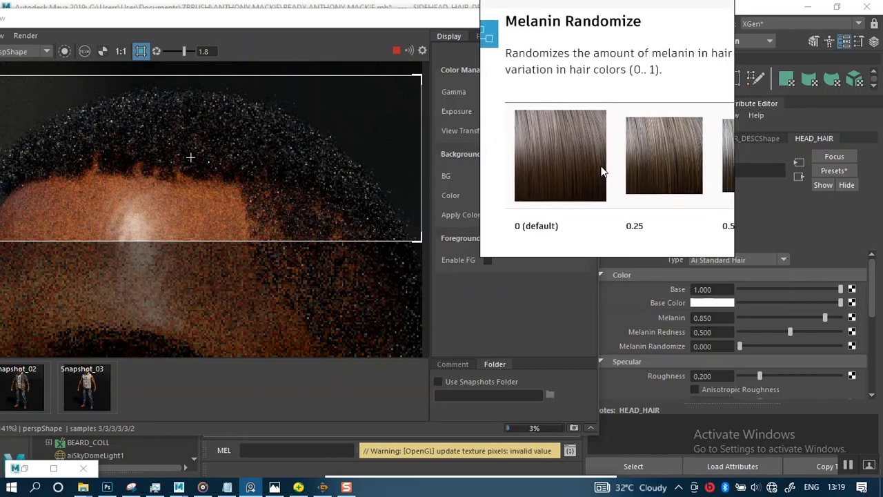
Compare the documentation's Melanin Randomize hair samples for 0, 0.25 and 0.5 close up.
{"action": "middle_click_drag", "start_coordinate": [598, 128], "coordinate": [640, 123]}
{"action": "scroll", "coordinate": [607, 130], "scroll_direction": "down", "scroll_amount": 3}
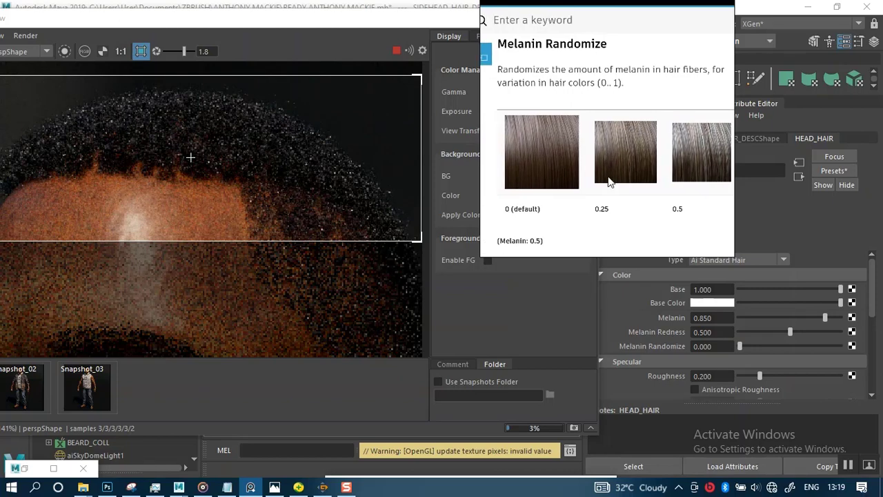
{"action": "middle_click_drag", "start_coordinate": [664, 177], "coordinate": [628, 172]}
{"action": "scroll", "coordinate": [647, 186], "scroll_direction": "up", "scroll_amount": 1}
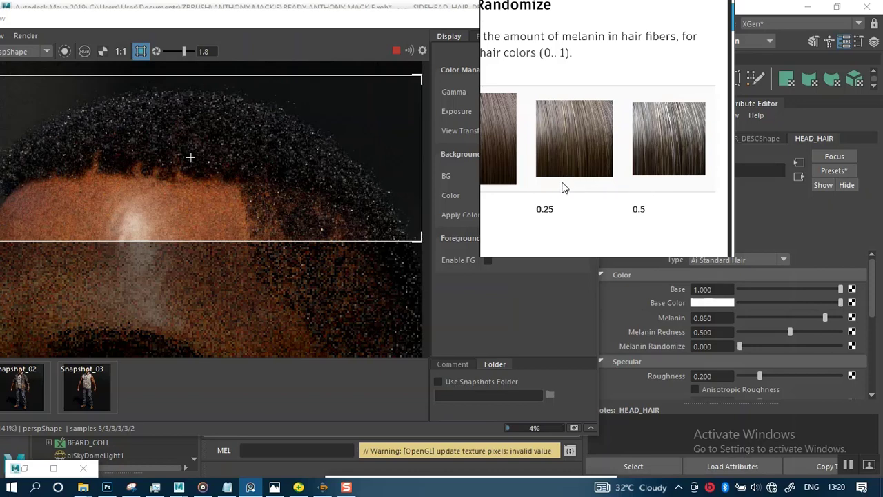
{"action": "middle_click_drag", "start_coordinate": [563, 187], "coordinate": [637, 178]}
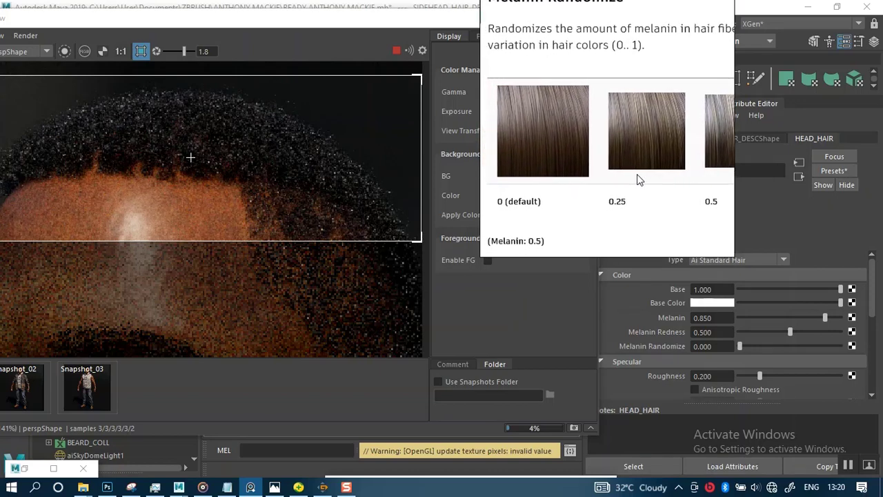
{"action": "scroll", "coordinate": [546, 201], "scroll_direction": "up", "scroll_amount": 3}
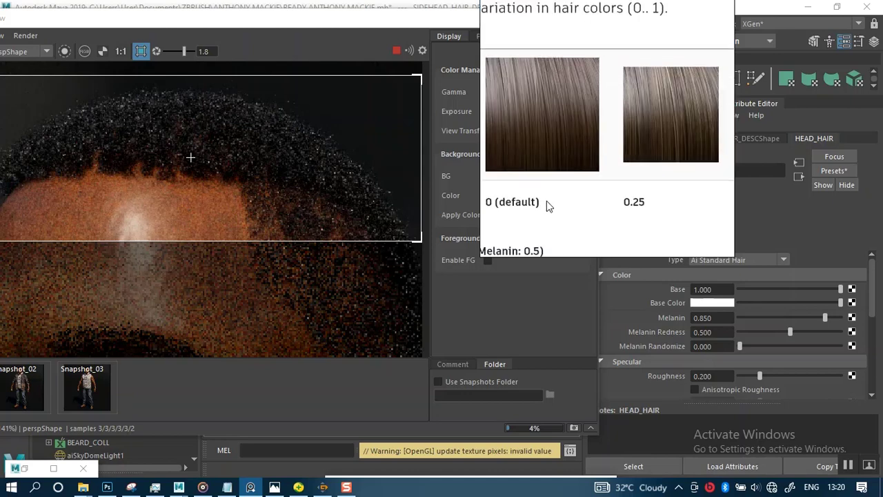
{"action": "scroll", "coordinate": [621, 181], "scroll_direction": "up", "scroll_amount": 1}
{"action": "middle_click_drag", "start_coordinate": [620, 181], "coordinate": [598, 211]}
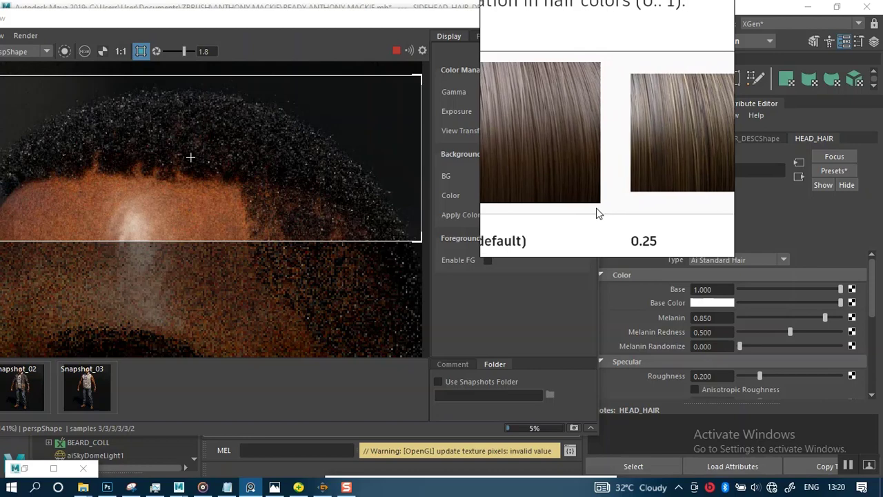
{"action": "scroll", "coordinate": [604, 168], "scroll_direction": "up", "scroll_amount": 4}
{"action": "scroll", "coordinate": [603, 168], "scroll_direction": "down", "scroll_amount": 2}
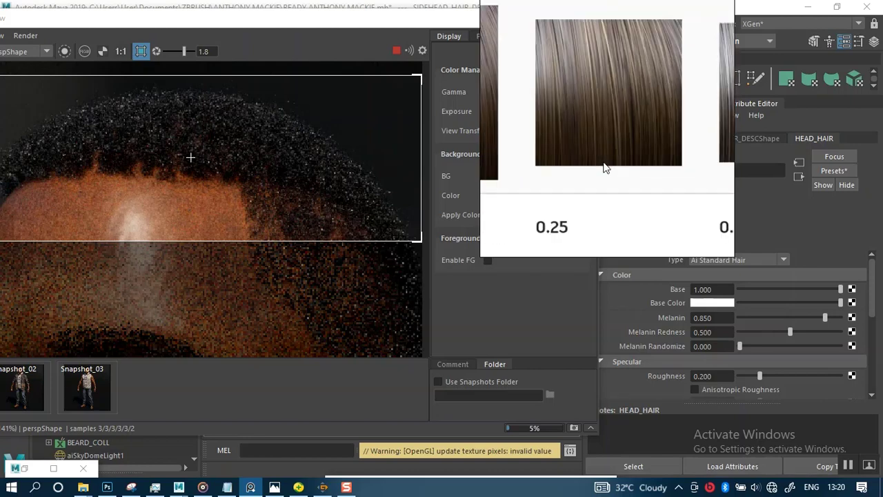
{"action": "middle_click_drag", "start_coordinate": [592, 179], "coordinate": [621, 175]}
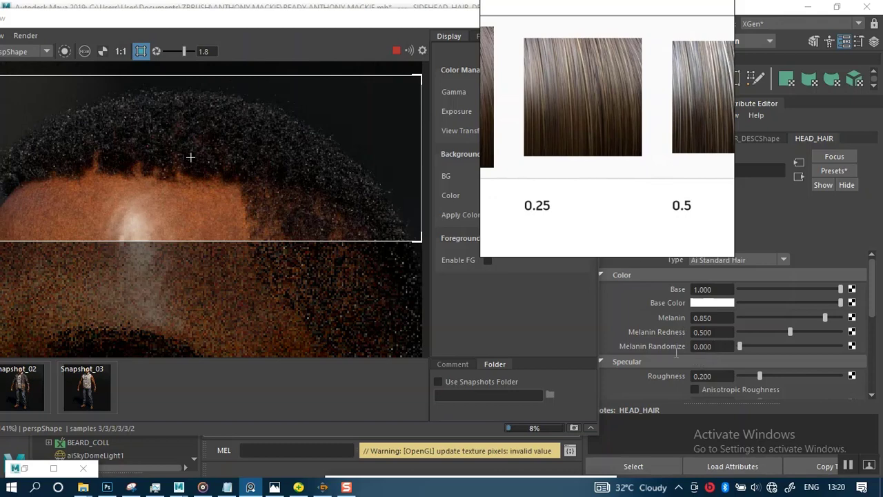
Set the head hair shader's Melanin Randomize to 0.2.
{"action": "left_click", "coordinate": [717, 346]}
{"action": "double_click", "coordinate": [717, 345]}
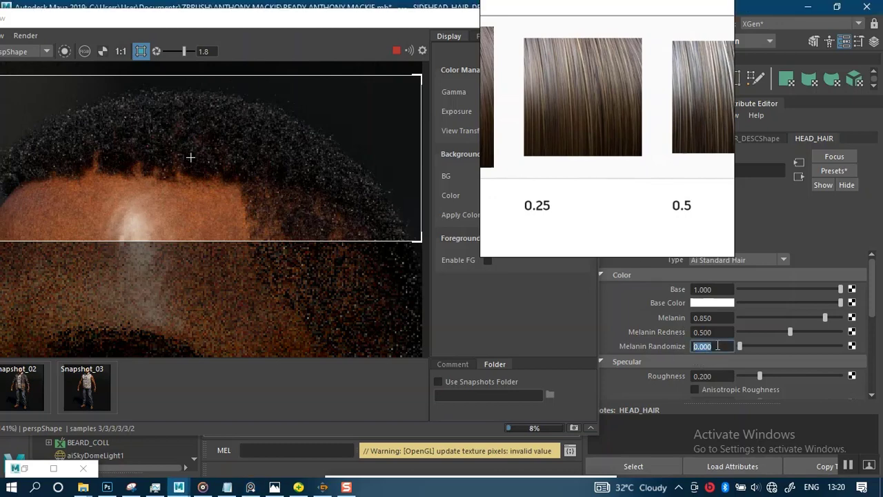
{"action": "left_click_drag", "start_coordinate": [717, 345], "coordinate": [672, 342]}
{"action": "type", "text": "0.2"}
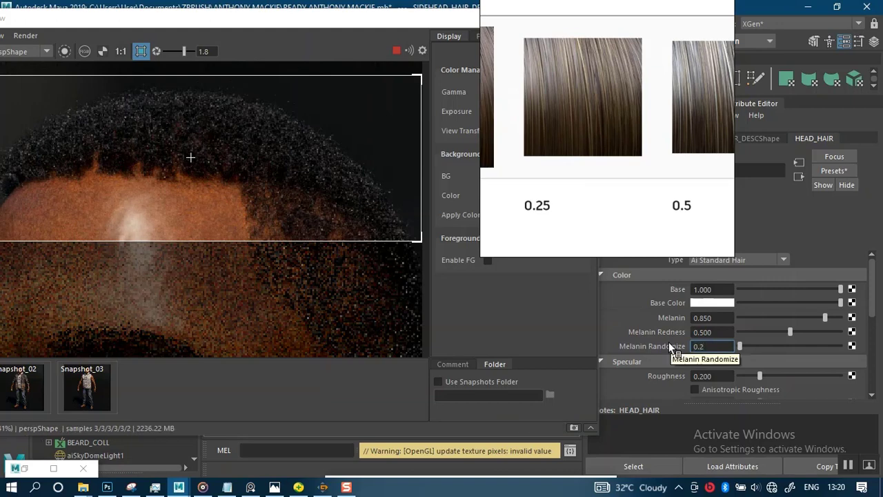
{"action": "key", "text": "Return"}
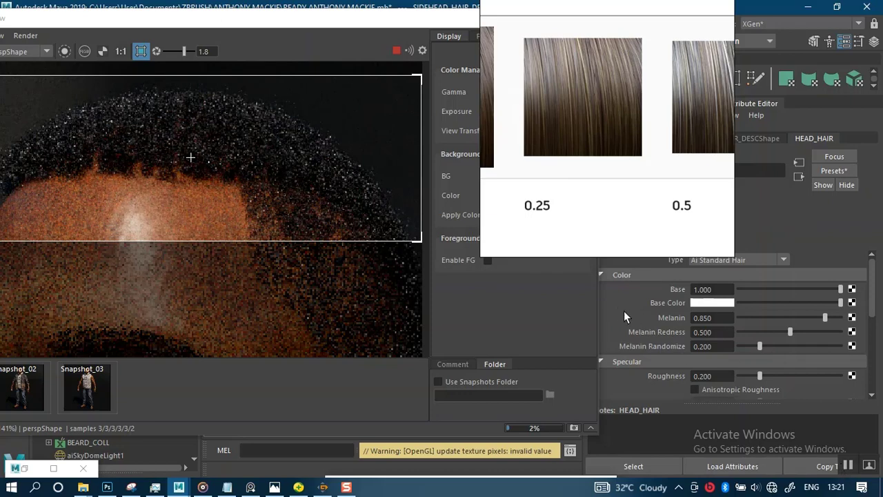
Review the shader's remaining attributes alongside the documentation's Melanin Randomize, Roughness and Shift sections.
{"action": "scroll", "coordinate": [625, 312], "scroll_direction": "down", "scroll_amount": 2}
{"action": "scroll", "coordinate": [624, 312], "scroll_direction": "down", "scroll_amount": 3}
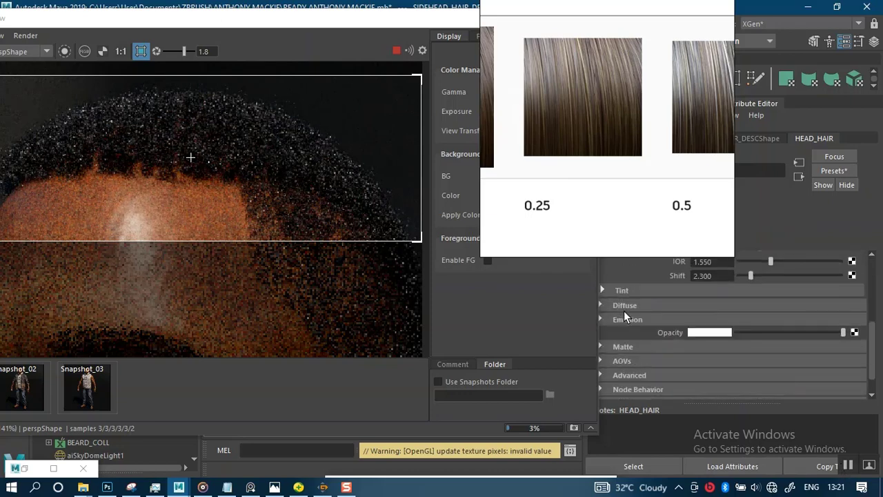
{"action": "scroll", "coordinate": [623, 310], "scroll_direction": "up", "scroll_amount": 5}
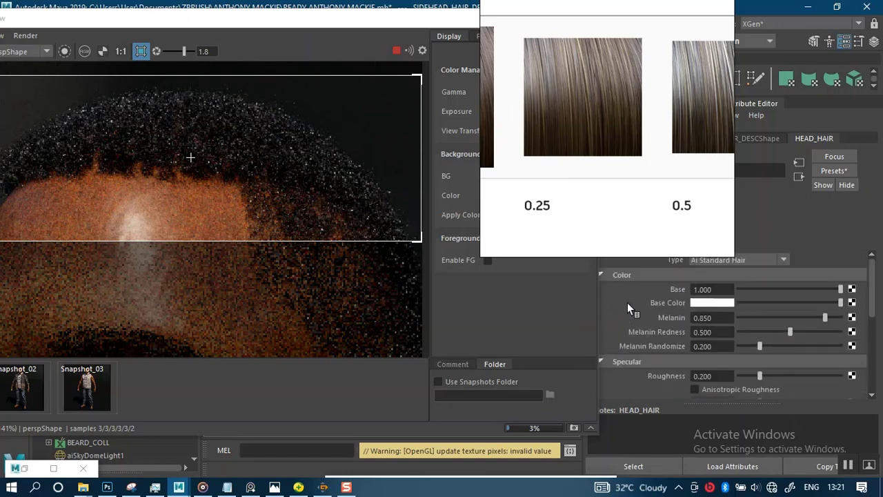
{"action": "scroll", "coordinate": [529, 167], "scroll_direction": "down", "scroll_amount": 4, "text": "ctrl"}
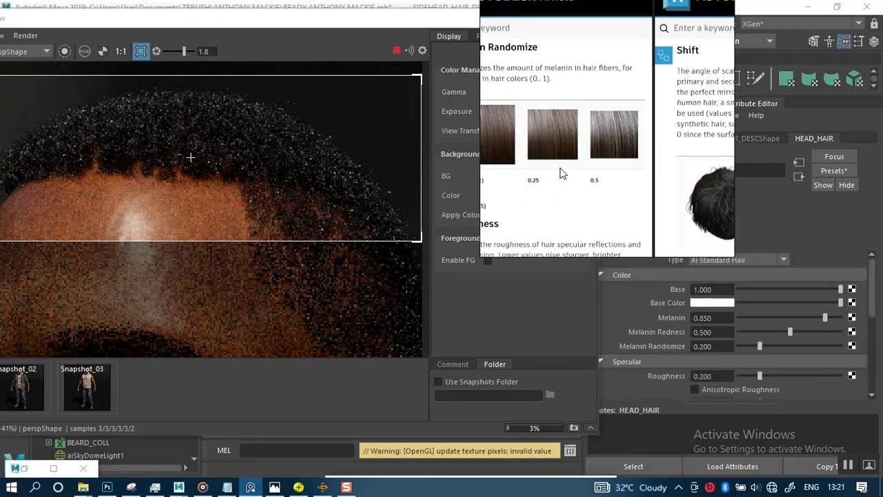
{"action": "middle_click_drag", "start_coordinate": [560, 167], "coordinate": [582, 167]}
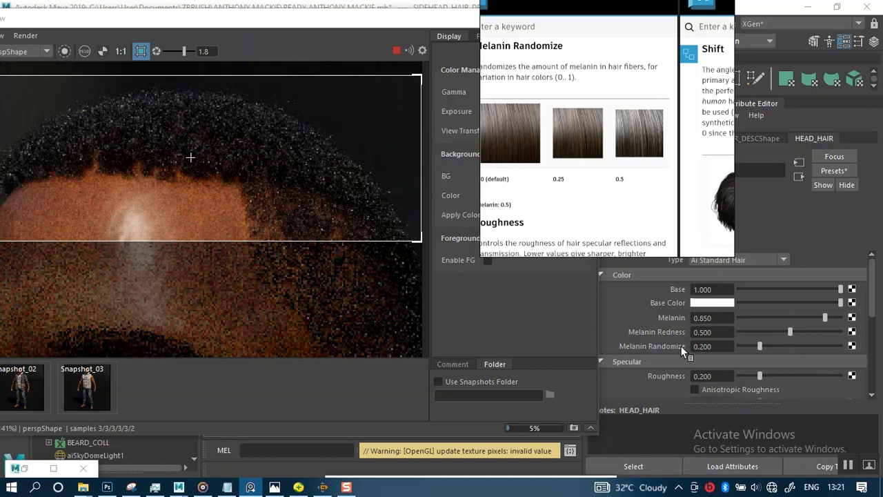
{"action": "scroll", "coordinate": [681, 345], "scroll_direction": "down", "scroll_amount": 5}
{"action": "scroll", "coordinate": [683, 341], "scroll_direction": "up", "scroll_amount": 2}
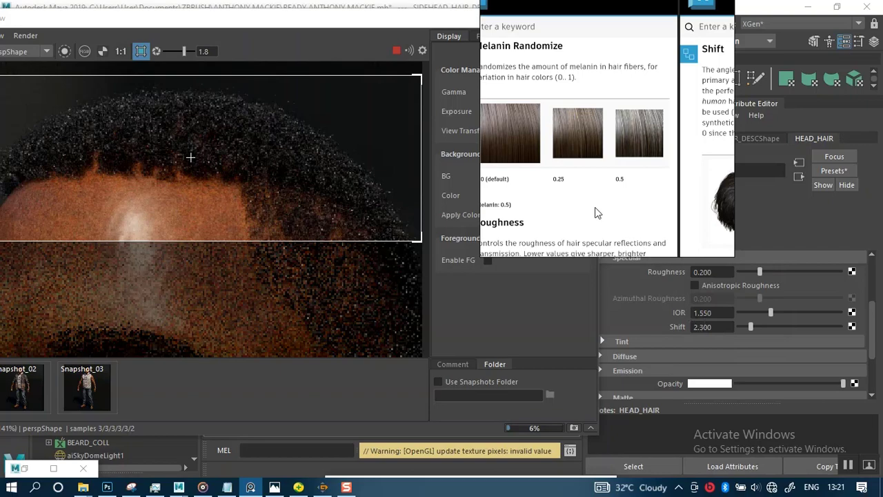
{"action": "scroll", "coordinate": [644, 334], "scroll_direction": "down", "scroll_amount": 2}
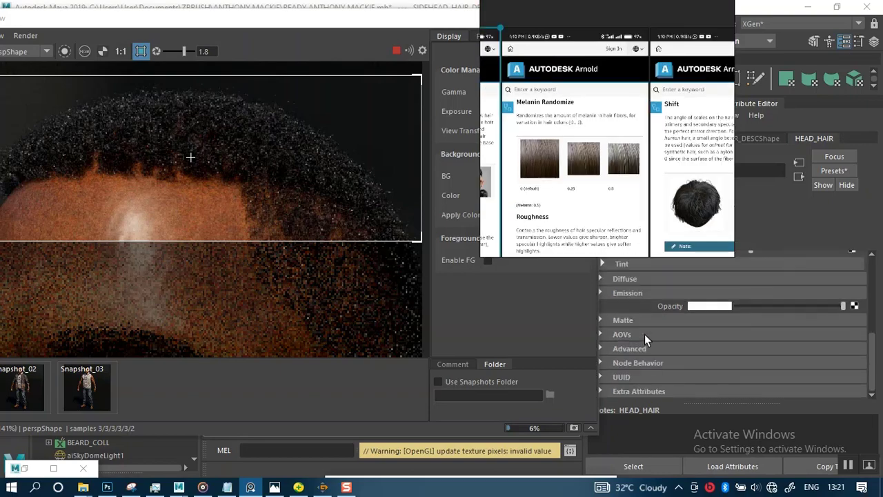
{"action": "scroll", "coordinate": [644, 300], "scroll_direction": "up", "scroll_amount": 3}
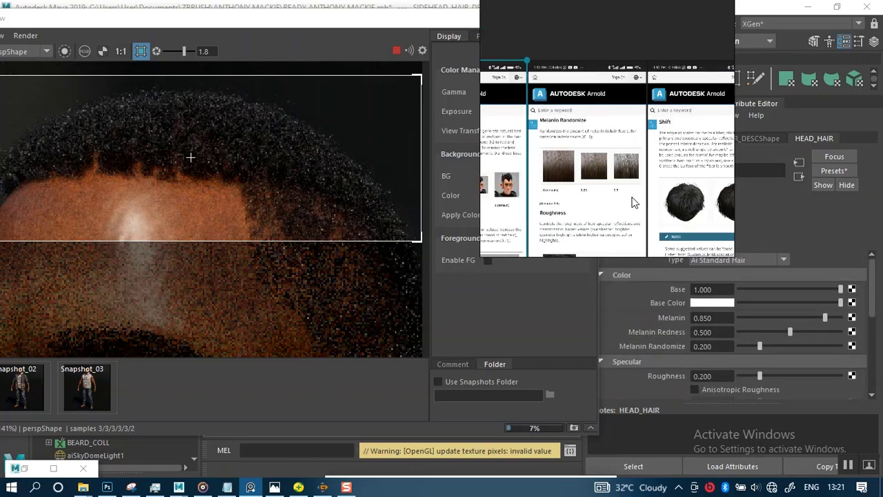
Examine the updated head hair render in the Arnold RenderView, both close up and in full frame.
{"action": "scroll", "coordinate": [274, 150], "scroll_direction": "down", "scroll_amount": 3}
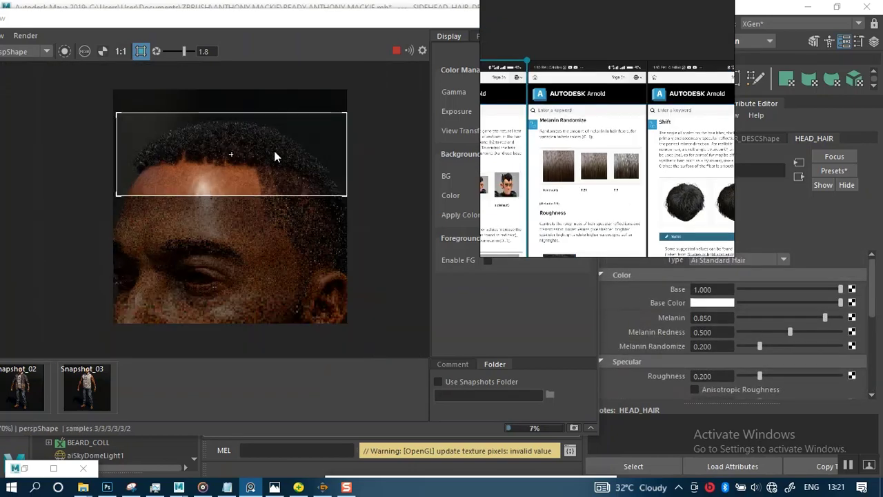
{"action": "scroll", "coordinate": [274, 150], "scroll_direction": "down", "scroll_amount": 1}
{"action": "scroll", "coordinate": [274, 151], "scroll_direction": "up", "scroll_amount": 4}
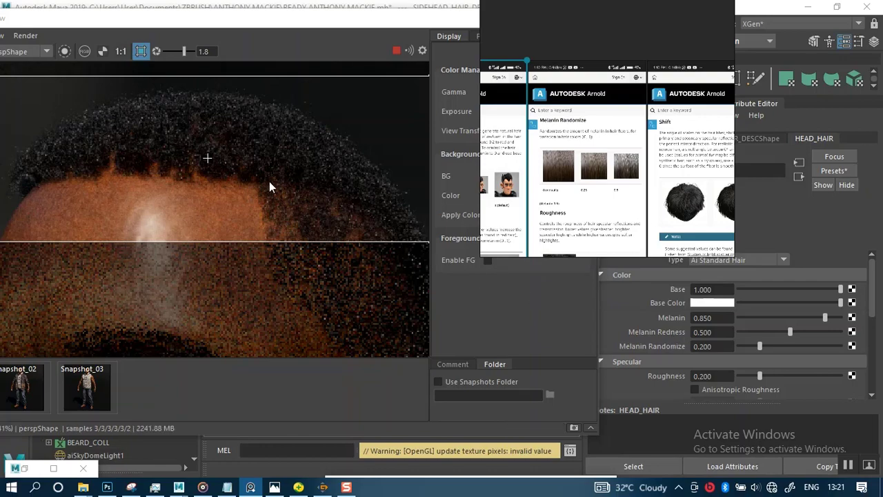
{"action": "scroll", "coordinate": [268, 185], "scroll_direction": "down", "scroll_amount": 3}
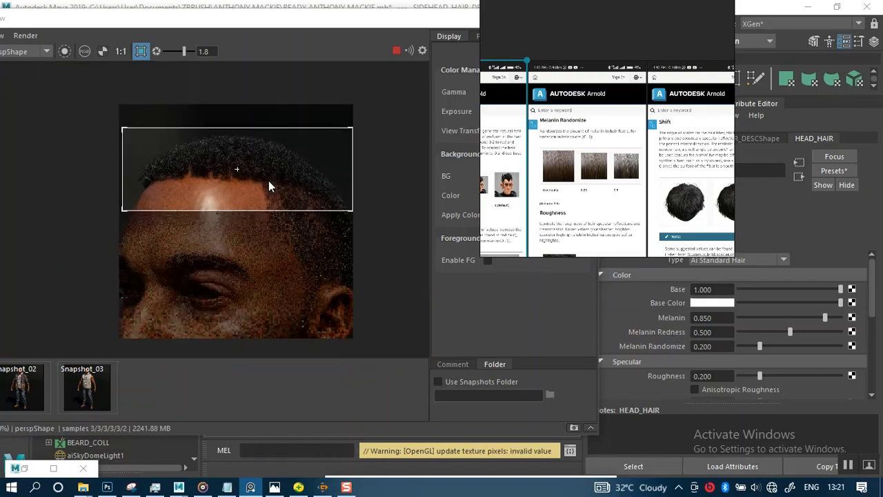
Inspect the hairline and crown inside the cropped render region at several magnifications.
{"action": "scroll", "coordinate": [269, 186], "scroll_direction": "up", "scroll_amount": 3}
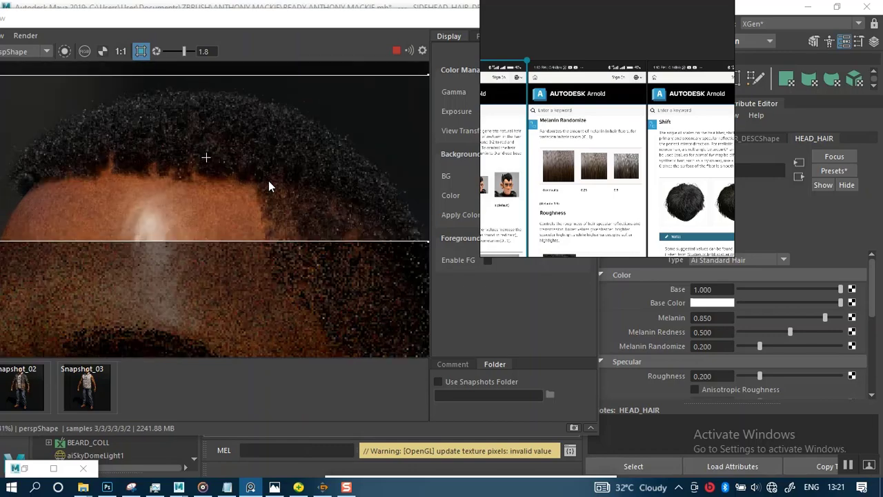
{"action": "scroll", "coordinate": [269, 186], "scroll_direction": "down", "scroll_amount": 4}
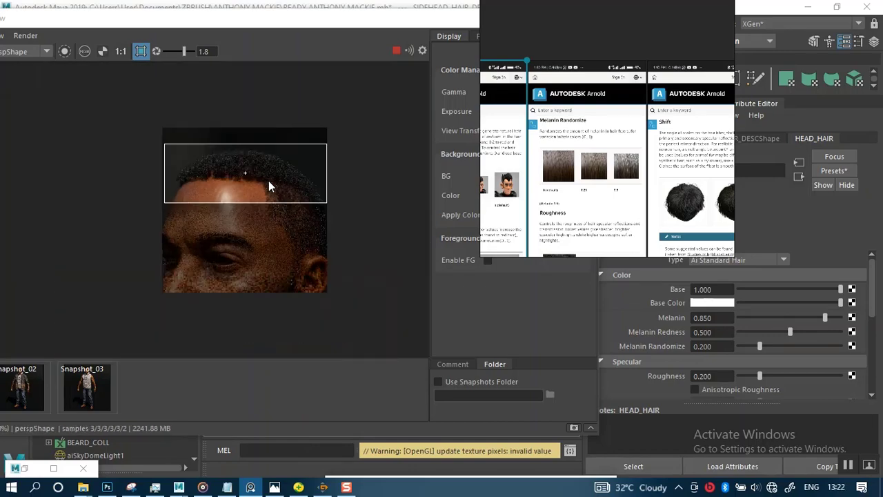
{"action": "scroll", "coordinate": [268, 186], "scroll_direction": "up", "scroll_amount": 1}
{"action": "scroll", "coordinate": [269, 185], "scroll_direction": "up", "scroll_amount": 2}
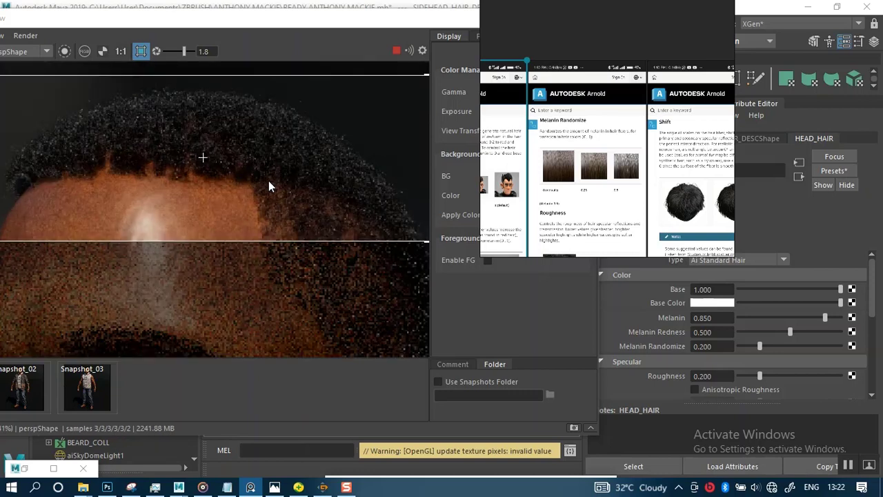
{"action": "scroll", "coordinate": [269, 185], "scroll_direction": "down", "scroll_amount": 2}
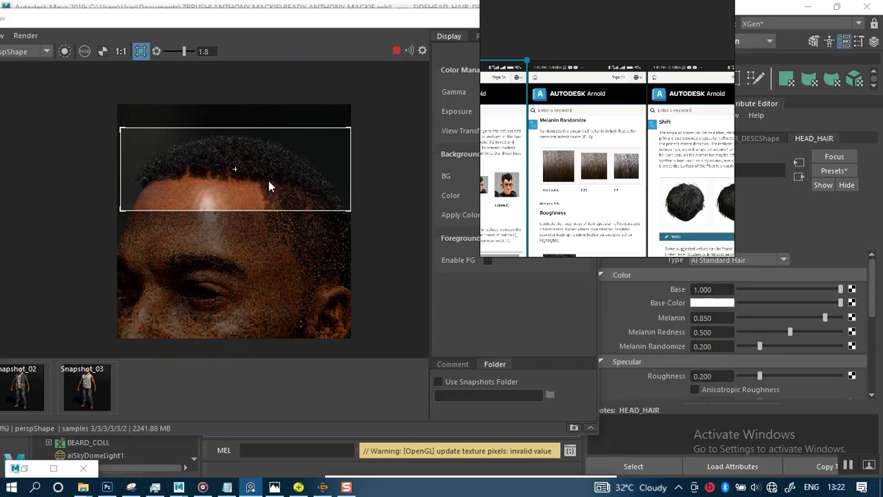
{"action": "scroll", "coordinate": [269, 182], "scroll_direction": "up", "scroll_amount": 1}
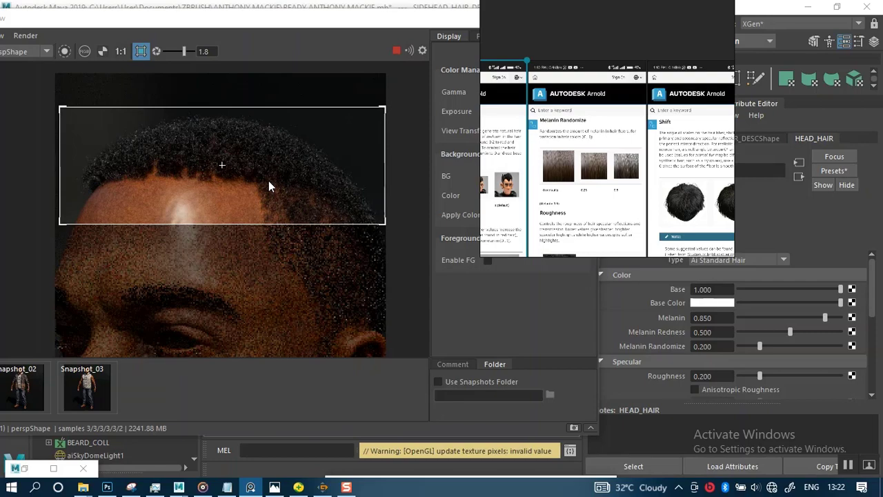
{"action": "scroll", "coordinate": [268, 181], "scroll_direction": "down", "scroll_amount": 1}
{"action": "scroll", "coordinate": [268, 181], "scroll_direction": "up", "scroll_amount": 1}
{"action": "scroll", "coordinate": [269, 181], "scroll_direction": "up", "scroll_amount": 1}
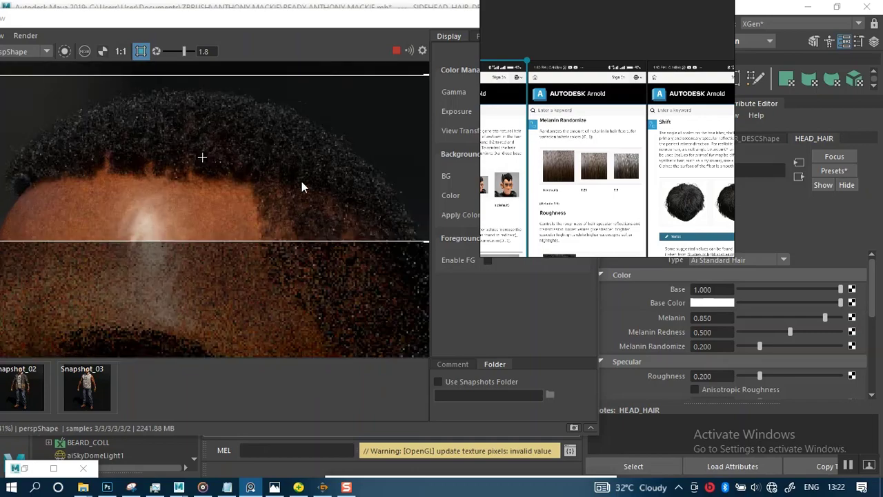
Compare the documentation's Melanin Randomize samples and Roughness description with the head hair render.
{"action": "left_click", "coordinate": [607, 217]}
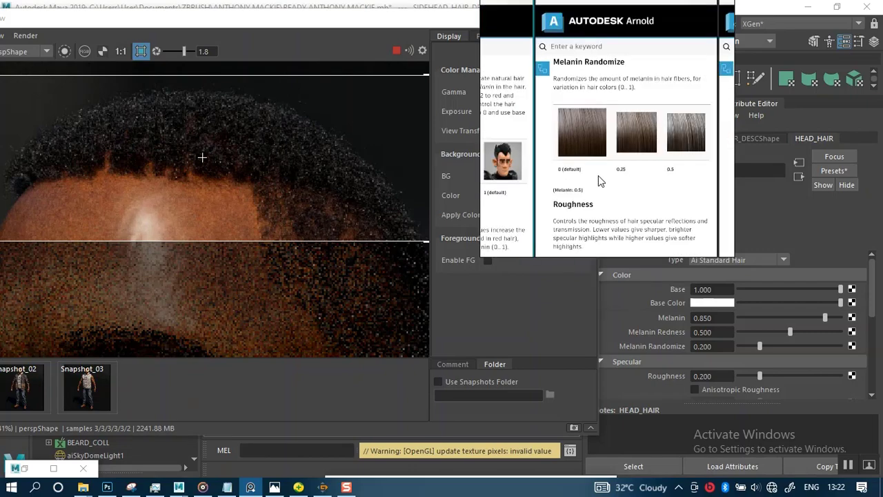
{"action": "left_click_drag", "start_coordinate": [603, 185], "coordinate": [574, 180]}
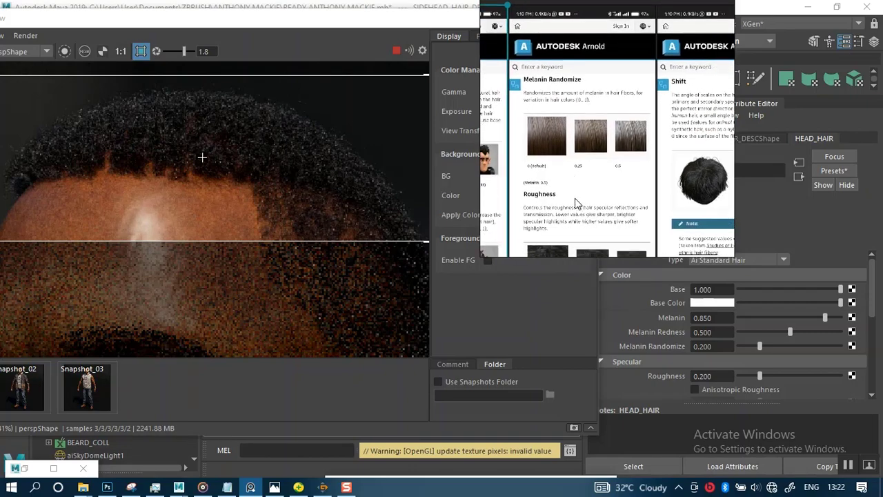
{"action": "mouse_move", "coordinate": [575, 199]}
{"action": "middle_mouse_down"}
{"action": "mouse_move", "coordinate": [548, 186]}
{"action": "mouse_move", "coordinate": [590, 195]}
{"action": "middle_mouse_up"}
{"action": "scroll", "coordinate": [563, 188], "scroll_direction": "up", "scroll_amount": 2}
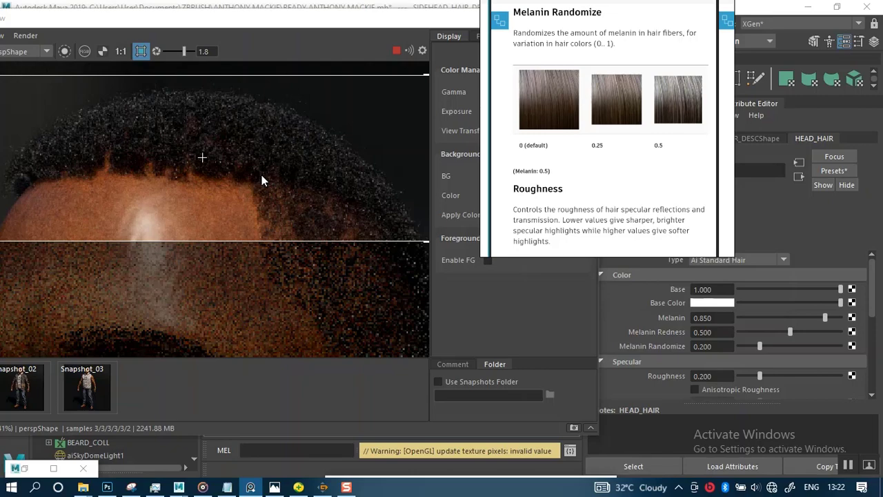
{"action": "scroll", "coordinate": [261, 178], "scroll_direction": "down", "scroll_amount": 4}
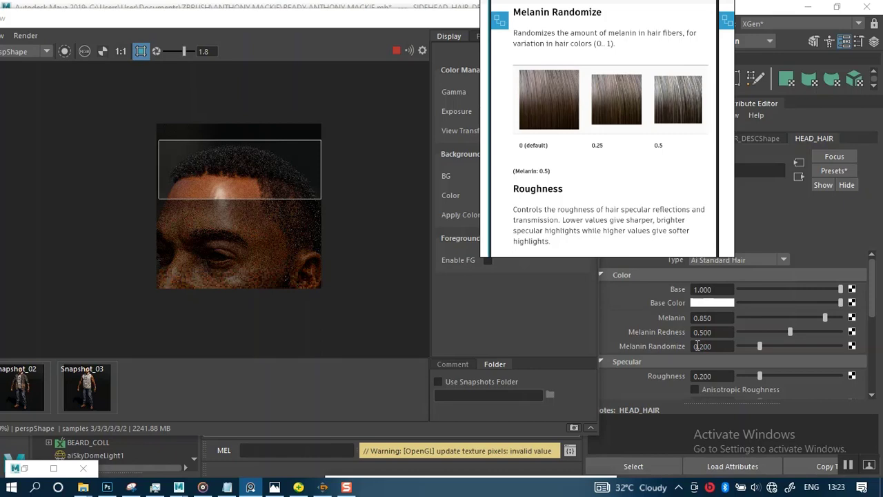
{"action": "scroll", "coordinate": [232, 176], "scroll_direction": "up", "scroll_amount": 2}
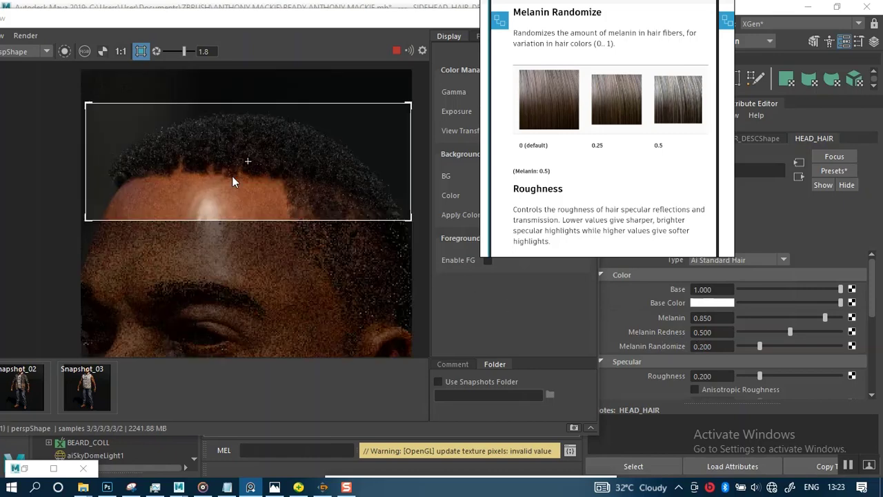
{"action": "scroll", "coordinate": [232, 176], "scroll_direction": "up", "scroll_amount": 3}
{"action": "scroll", "coordinate": [232, 176], "scroll_direction": "down", "scroll_amount": 3}
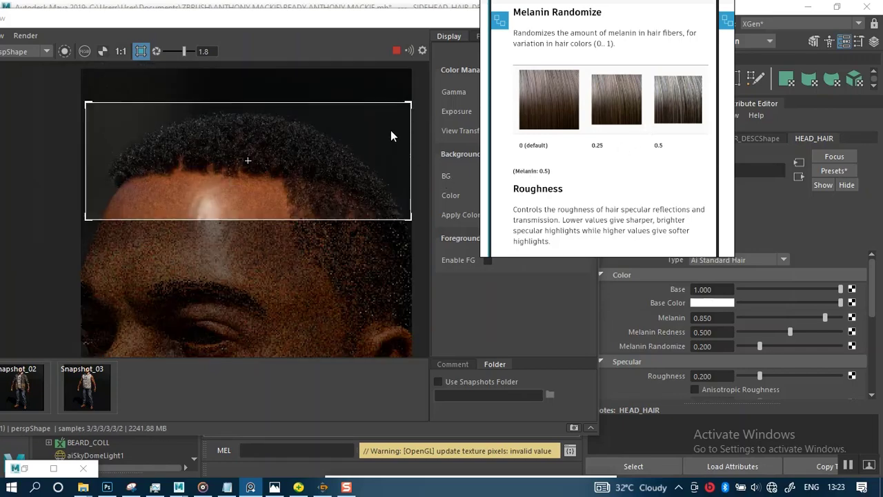
Stop the Arnold render, minimize the RenderView and move the reference board clear of the attribute settings.
{"action": "left_click", "coordinate": [397, 50]}
{"action": "right_click_drag", "start_coordinate": [591, 164], "coordinate": [719, 241]}
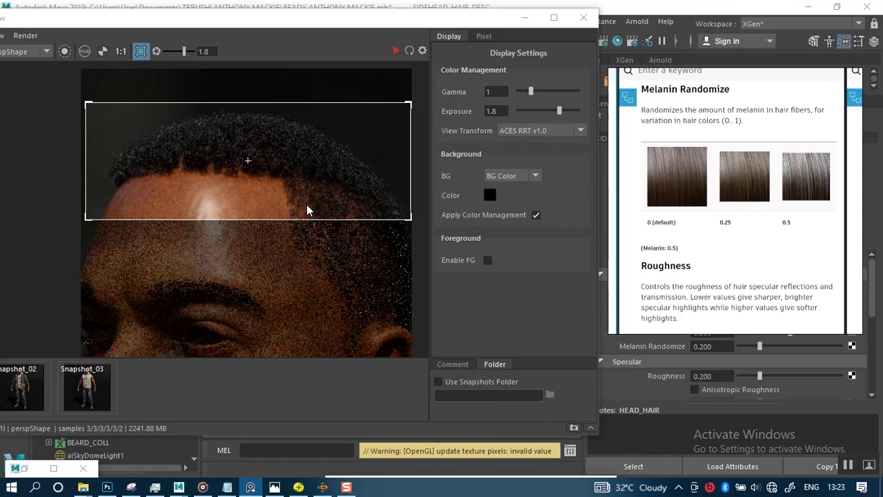
{"action": "left_click", "coordinate": [525, 21]}
{"action": "left_click_drag", "start_coordinate": [623, 182], "coordinate": [166, 12]}
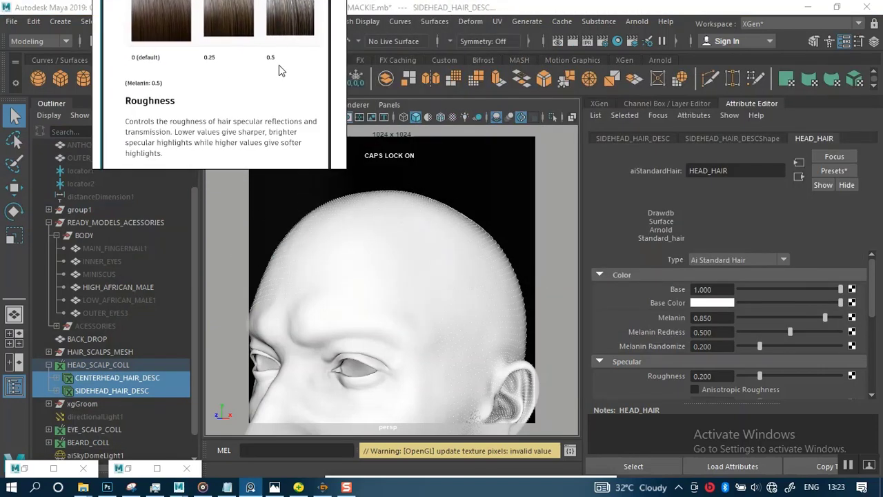
Make EYE_SCALP_COLL the active XGen collection to work on its EYEBROW_DESC description.
{"action": "left_click", "coordinate": [599, 104]}
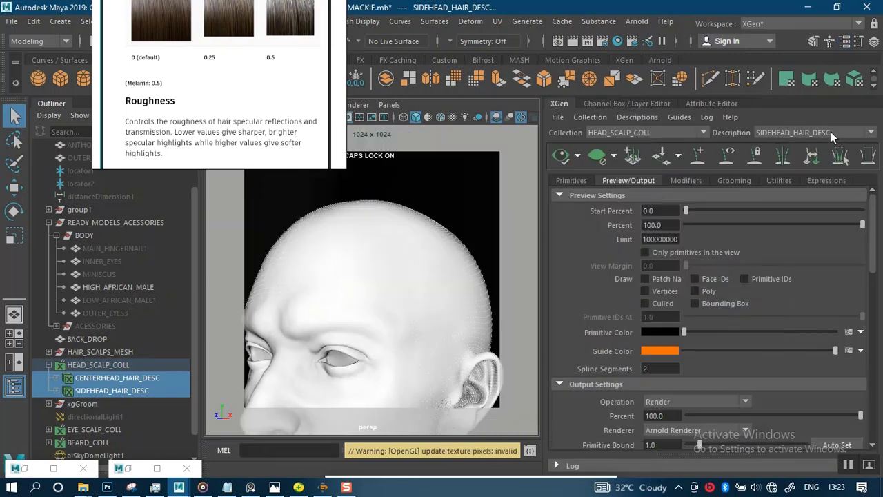
{"action": "left_click", "coordinate": [679, 132]}
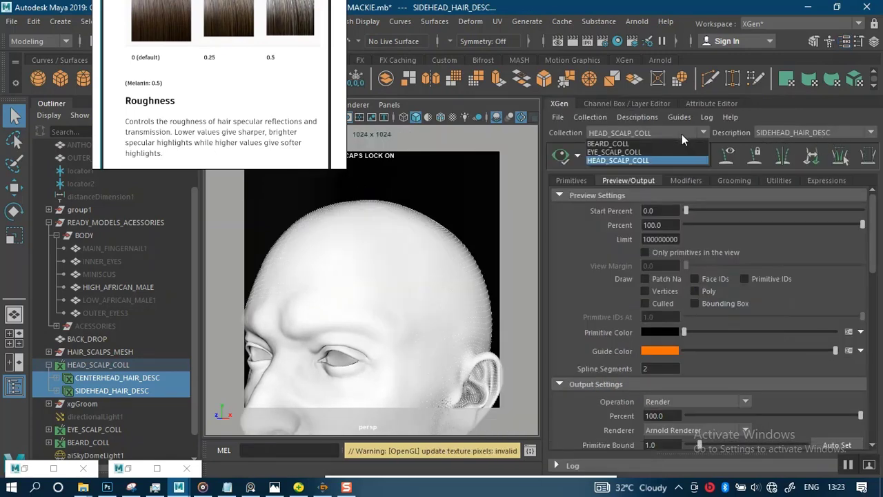
{"action": "left_click", "coordinate": [611, 160]}
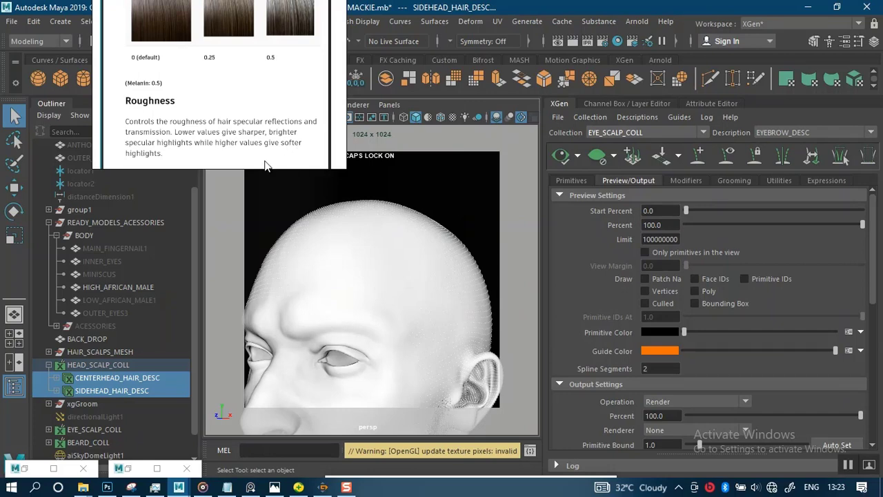
Bring the three-quarter portrait photo into close view on the reference board to study the eyebrows.
{"action": "scroll", "coordinate": [265, 105], "scroll_direction": "down", "scroll_amount": 10}
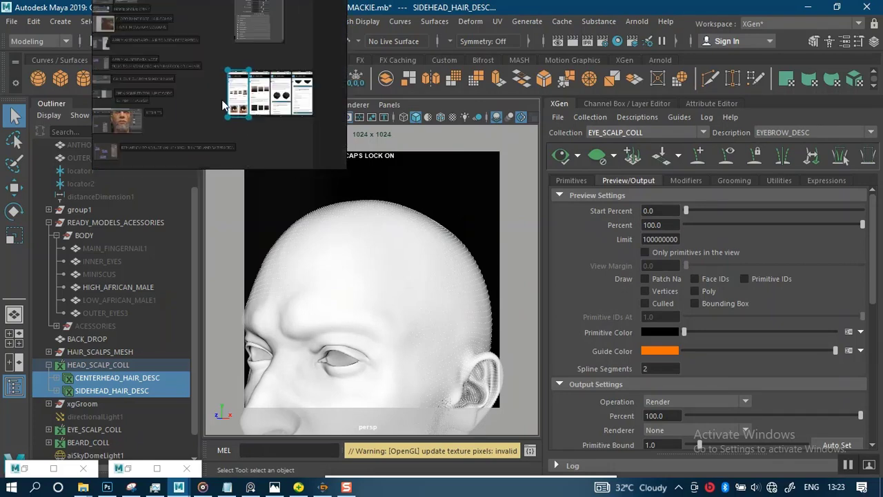
{"action": "scroll", "coordinate": [262, 102], "scroll_direction": "up", "scroll_amount": 10}
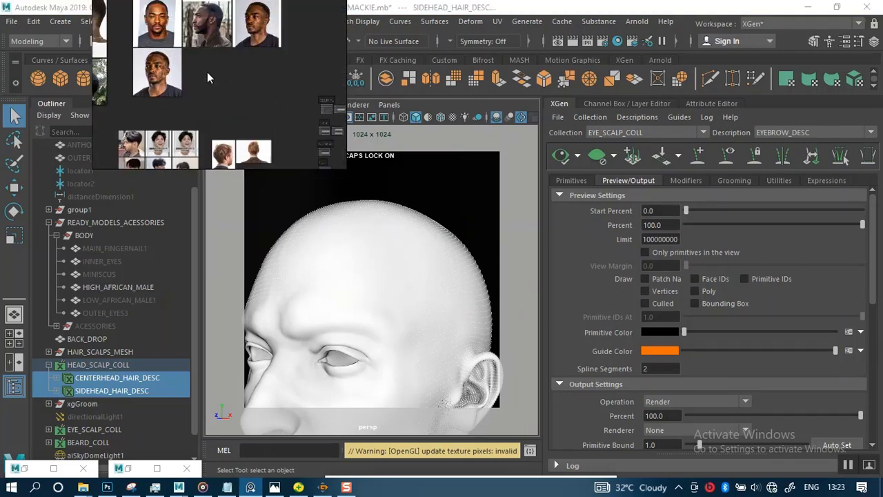
{"action": "scroll", "coordinate": [207, 78], "scroll_direction": "up", "scroll_amount": 5}
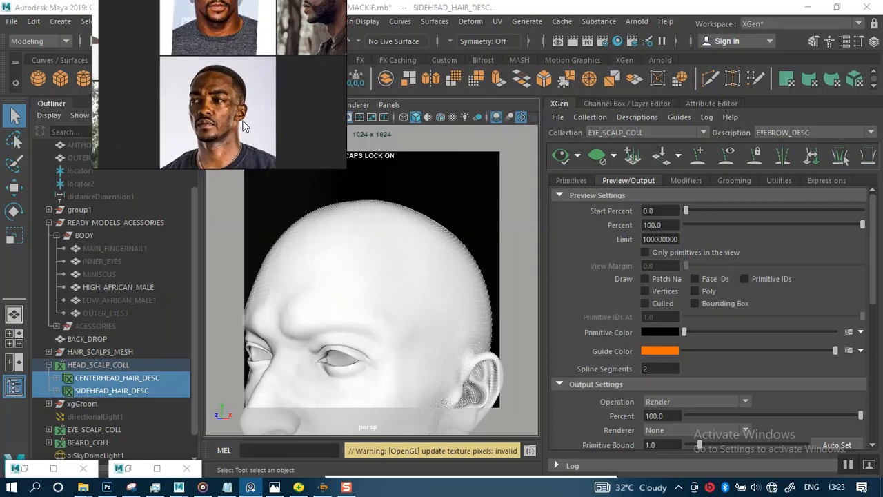
{"action": "scroll", "coordinate": [242, 126], "scroll_direction": "up", "scroll_amount": 2}
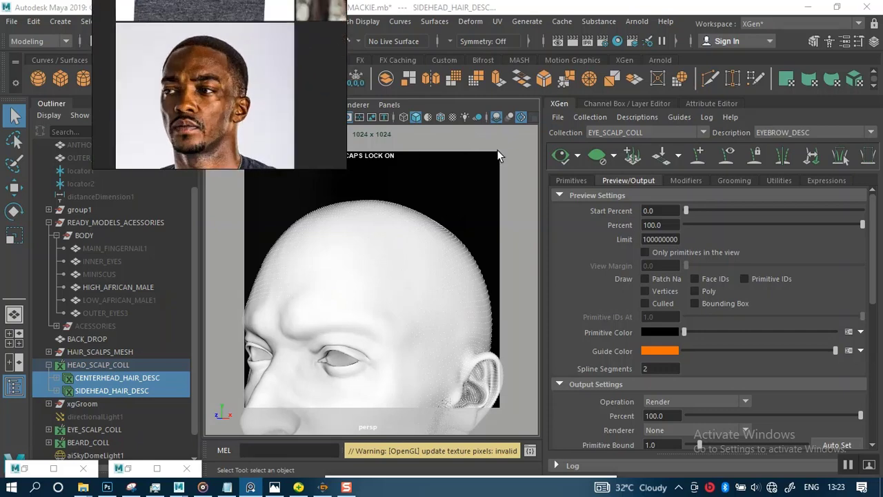
Preview the eyebrow hair in the viewport and set EYEBROW_DESC's output renderer to Arnold Renderer.
{"action": "left_click", "coordinate": [562, 155]}
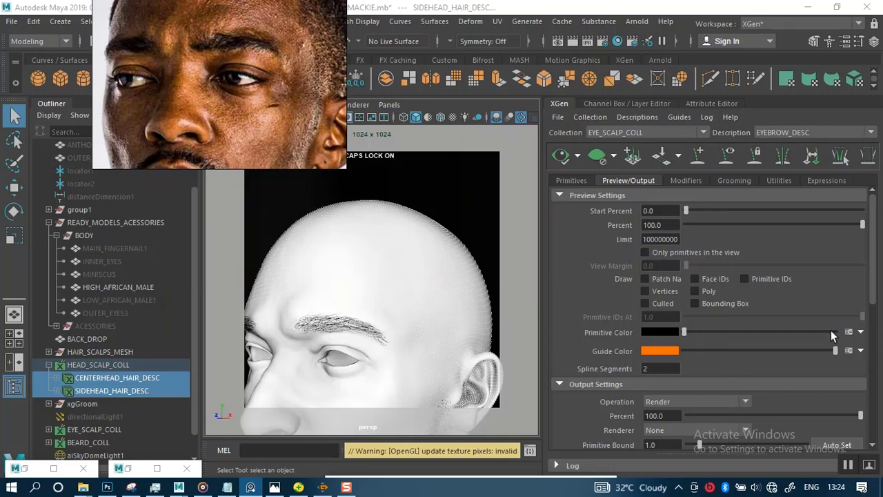
{"action": "scroll", "coordinate": [835, 332], "scroll_direction": "down", "scroll_amount": 3}
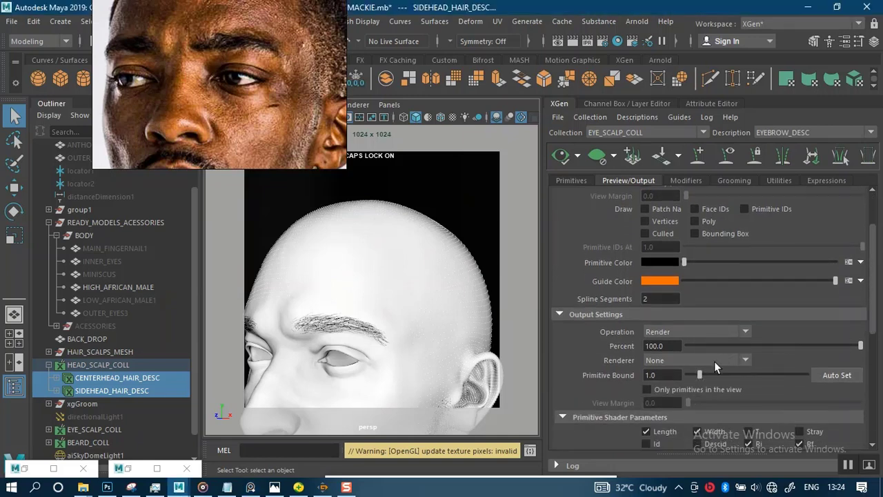
{"action": "left_click", "coordinate": [714, 360]}
{"action": "left_click", "coordinate": [695, 376]}
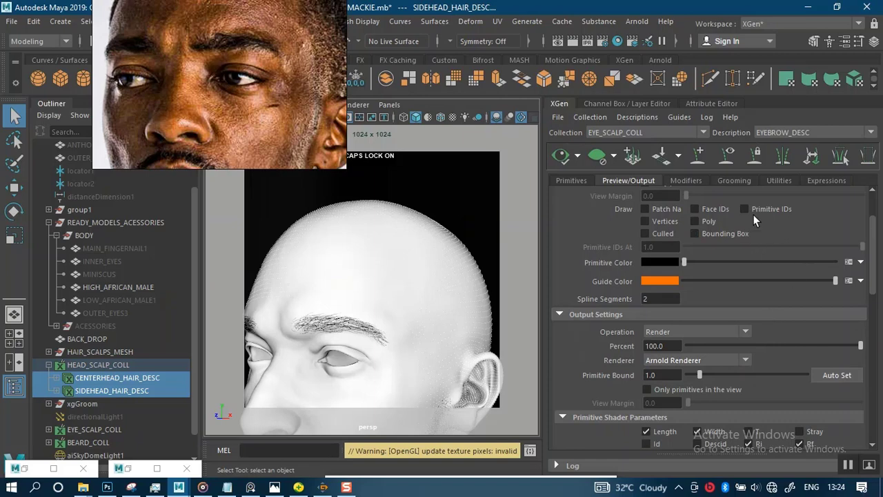
Set the eyebrow description's primitive density to 150.
{"action": "left_click", "coordinate": [574, 180]}
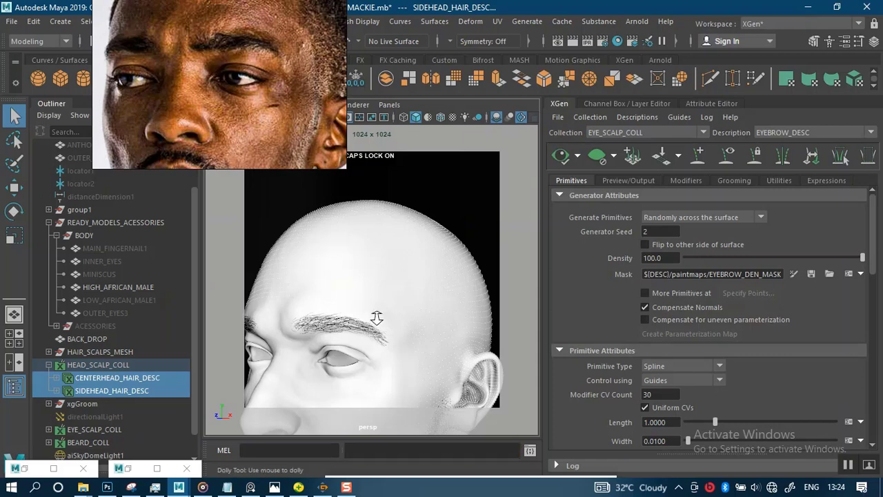
{"action": "right_click_drag", "start_coordinate": [380, 310], "coordinate": [380, 333], "text": "alt"}
{"action": "left_click_drag", "start_coordinate": [381, 332], "coordinate": [406, 296], "text": "alt"}
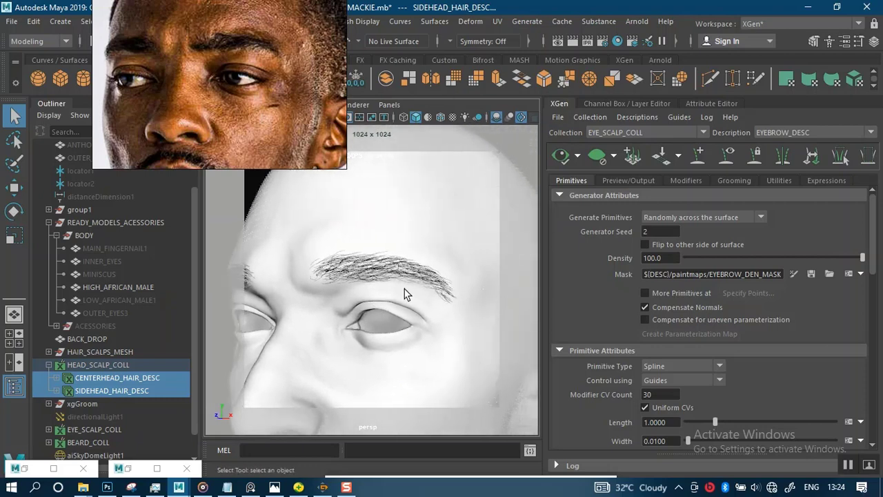
{"action": "right_click_drag", "start_coordinate": [407, 296], "coordinate": [404, 304], "text": "alt"}
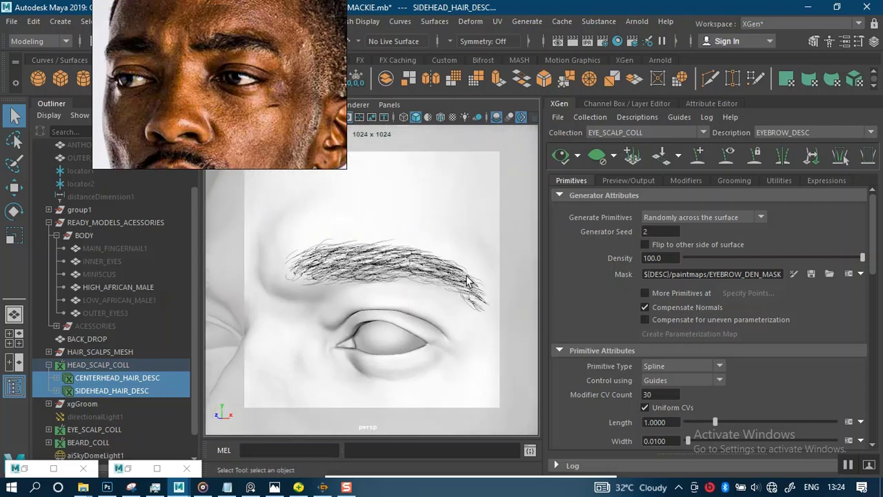
{"action": "double_click", "coordinate": [670, 258]}
{"action": "type", "text": "150"}
{"action": "key", "text": "Return"}
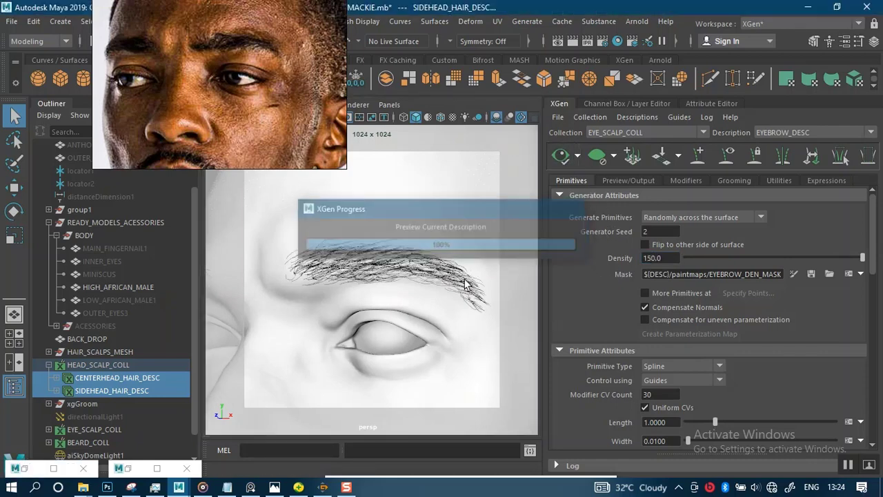
Redo the clumping map setup for the eyebrow's Clumping1 modifier after checking the denser brow on the face.
{"action": "right_click_drag", "start_coordinate": [404, 310], "coordinate": [500, 272], "text": "alt"}
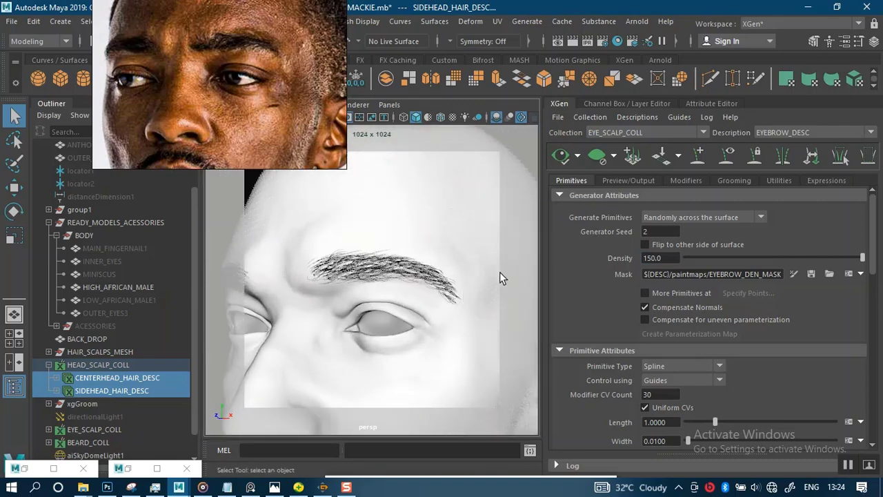
{"action": "left_click", "coordinate": [691, 180]}
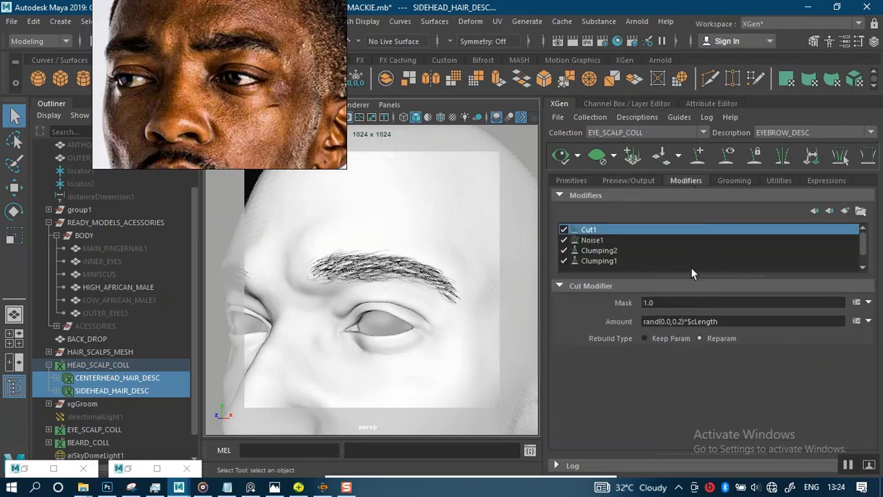
{"action": "left_click", "coordinate": [645, 261]}
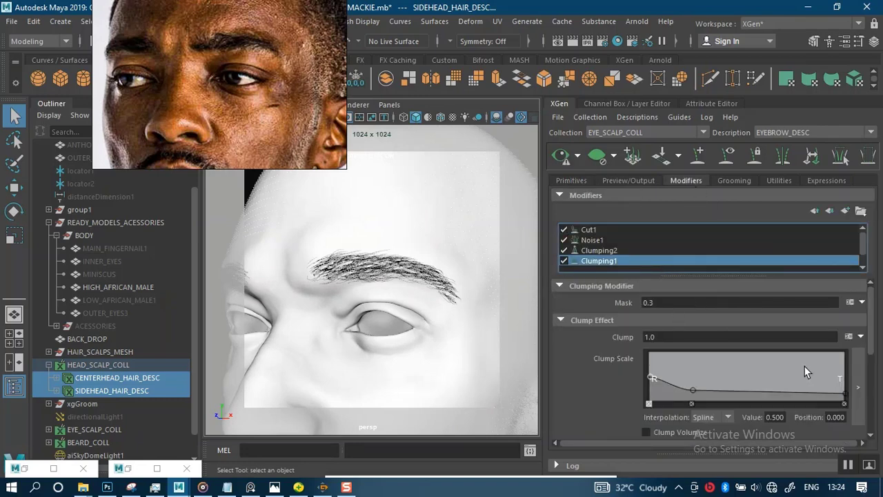
{"action": "left_click_drag", "start_coordinate": [870, 345], "coordinate": [869, 417]}
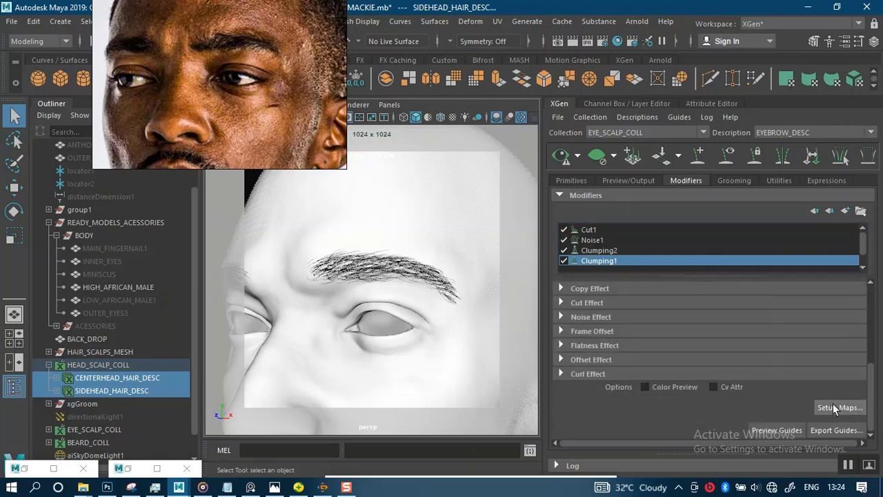
{"action": "left_click", "coordinate": [840, 407]}
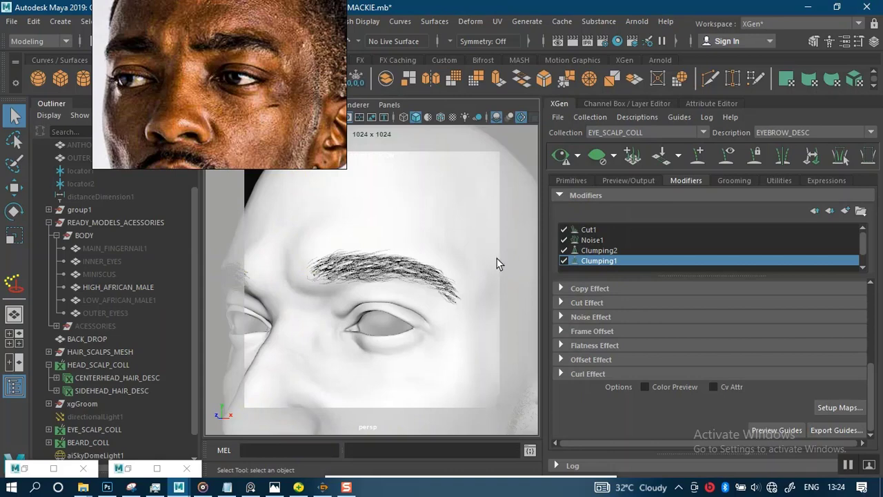
Redo the clumping map setup for the eyebrow's Clumping2 modifier and refresh the eyebrow hair preview.
{"action": "left_click", "coordinate": [598, 252]}
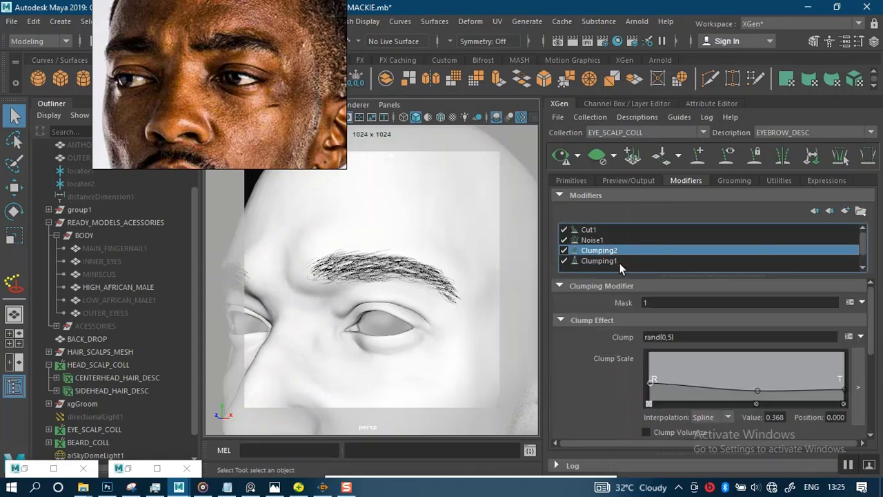
{"action": "left_click_drag", "start_coordinate": [869, 340], "coordinate": [871, 425]}
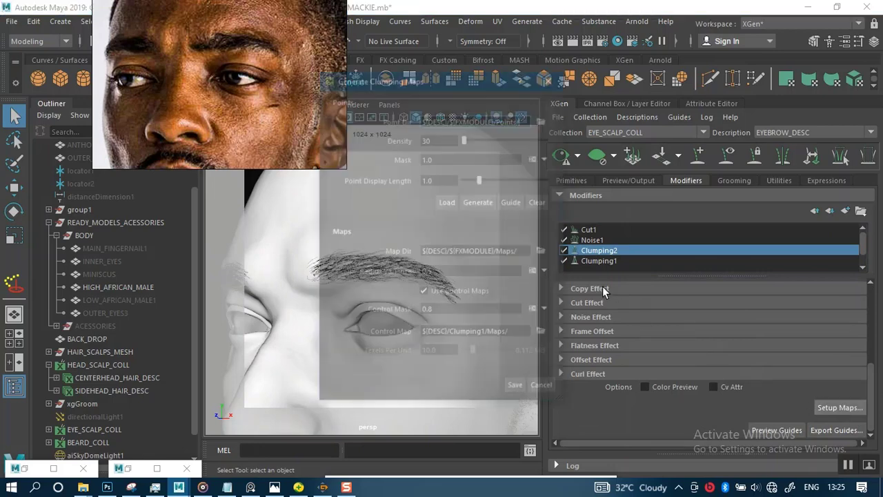
{"action": "left_click", "coordinate": [483, 201]}
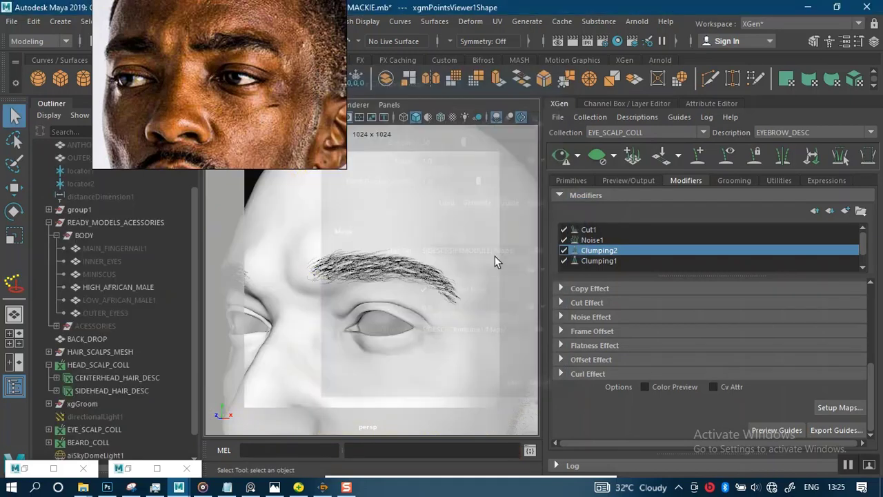
{"action": "left_click", "coordinate": [561, 156]}
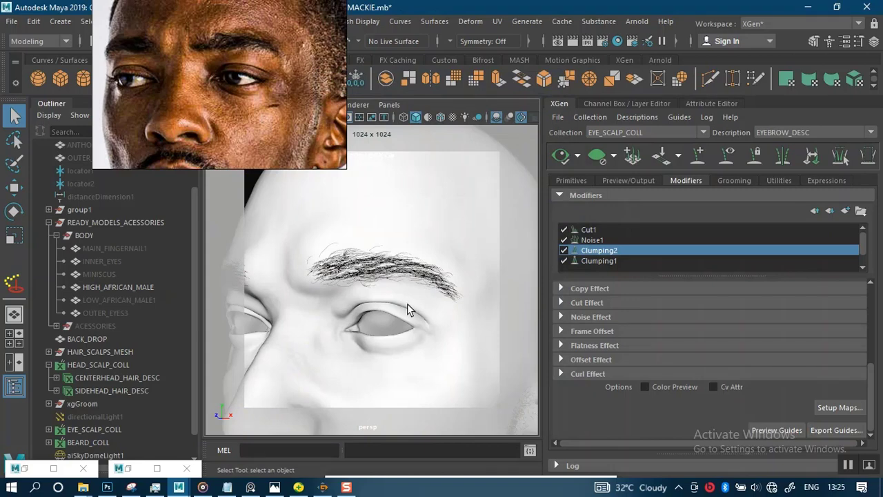
{"action": "mouse_move", "coordinate": [405, 300]}
{"action": "left_mouse_down", "text": "alt"}
{"action": "mouse_move", "coordinate": [412, 315]}
{"action": "mouse_move", "coordinate": [424, 318]}
{"action": "mouse_move", "coordinate": [414, 306]}
{"action": "mouse_move", "coordinate": [435, 313]}
{"action": "mouse_move", "coordinate": [416, 319]}
{"action": "mouse_move", "coordinate": [435, 315]}
{"action": "mouse_move", "coordinate": [393, 304]}
{"action": "left_mouse_up", "text": "alt"}
Make NEW_EYELASHES_DESC the active description, show its primitive settings, and preview the eyelashes around the eye.
{"action": "left_click", "coordinate": [561, 181]}
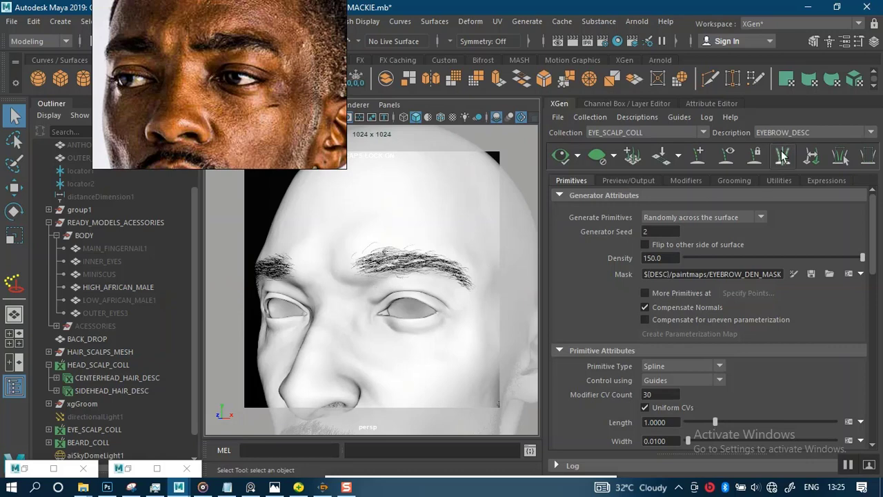
{"action": "left_click", "coordinate": [812, 133]}
{"action": "left_click", "coordinate": [795, 152]}
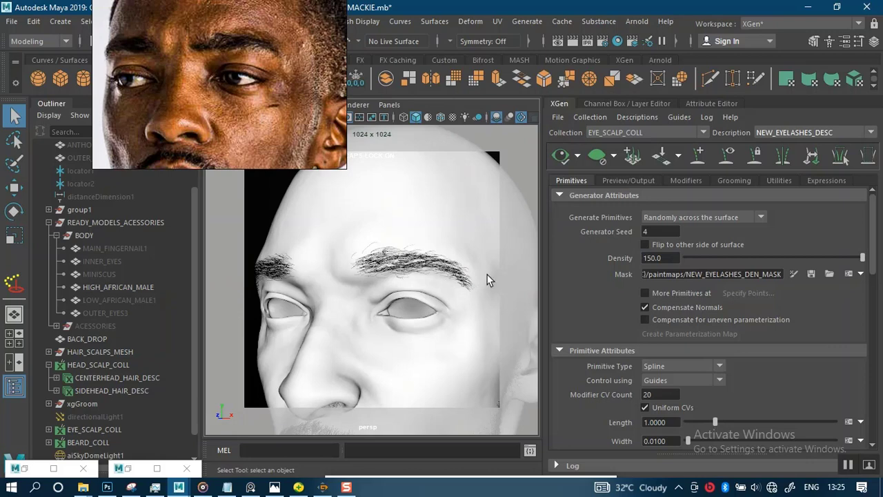
{"action": "left_click", "coordinate": [561, 155]}
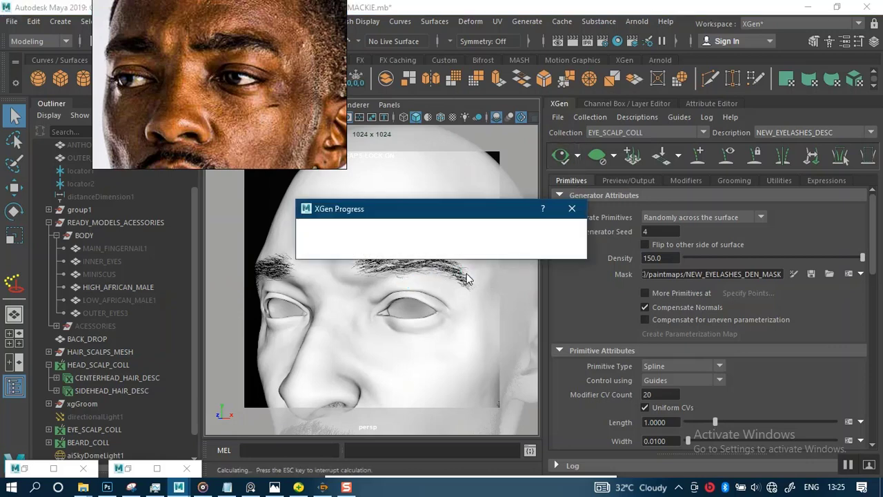
{"action": "right_click_drag", "start_coordinate": [451, 304], "coordinate": [453, 338], "text": "alt"}
{"action": "middle_click_drag", "start_coordinate": [458, 316], "coordinate": [424, 290], "text": "alt"}
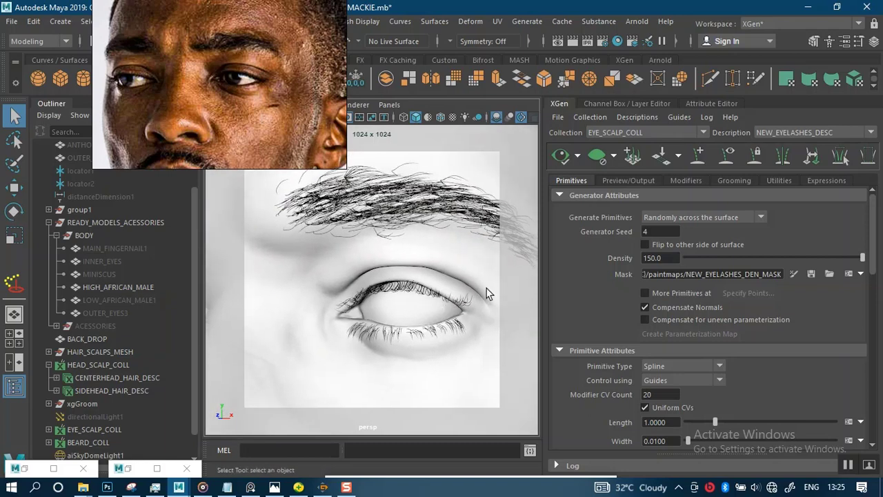
Try a primitive density of 180 for the eyelashes and refresh the hair preview.
{"action": "left_click", "coordinate": [679, 258]}
{"action": "type", "text": "180"}
{"action": "key", "text": "Return"}
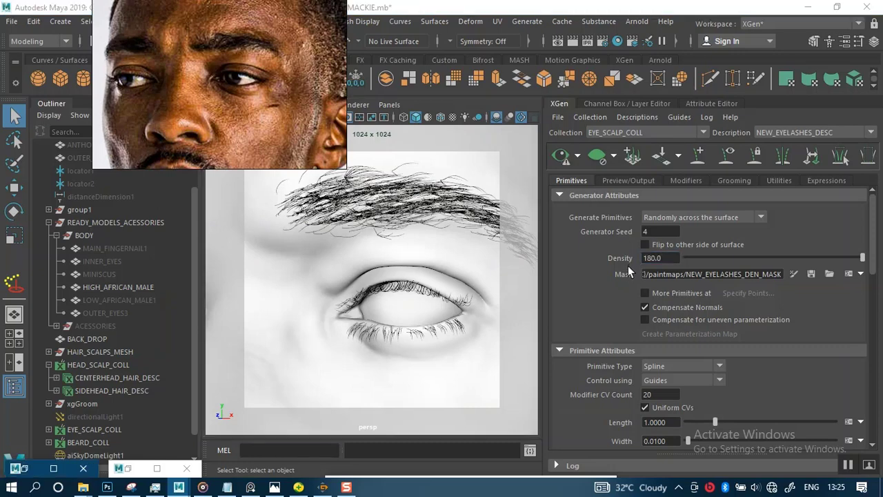
{"action": "left_click", "coordinate": [562, 157]}
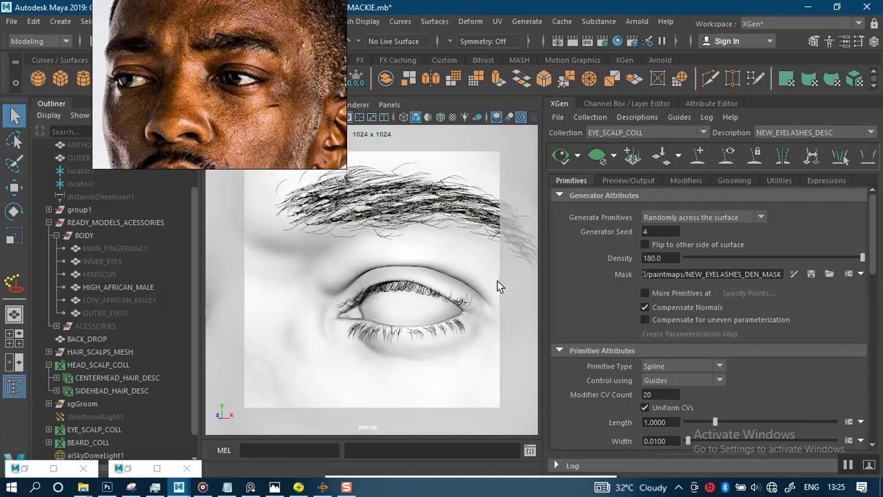
Set the eyelash description's primitive density to 200 and check the lashes against the eyebrow.
{"action": "left_click", "coordinate": [662, 258]}
{"action": "type", "text": "200"}
{"action": "key", "text": "Return"}
{"action": "scroll", "coordinate": [474, 274], "scroll_direction": "down", "scroll_amount": 2}
{"action": "middle_click_drag", "start_coordinate": [475, 273], "coordinate": [446, 292], "text": "alt"}
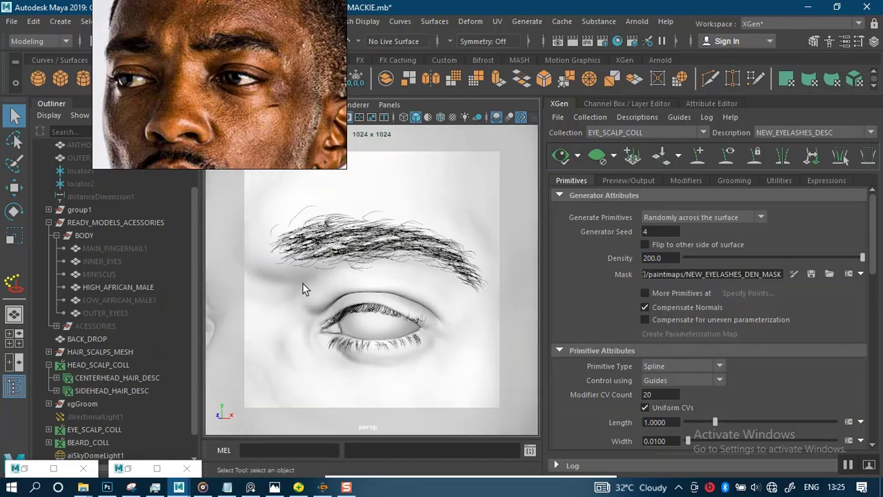
Set the output renderer of NEW_EYELASHES_DESC to Arnold Renderer.
{"action": "left_click", "coordinate": [646, 180]}
{"action": "left_click", "coordinate": [692, 359]}
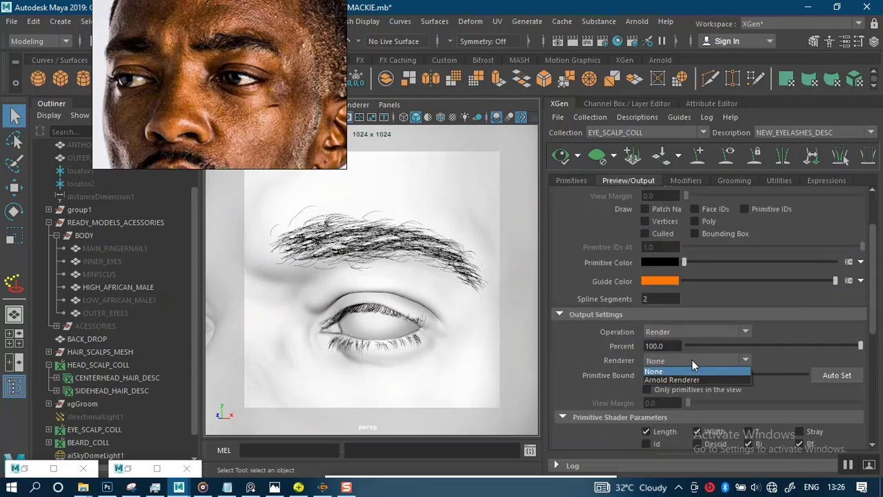
{"action": "left_click", "coordinate": [694, 380]}
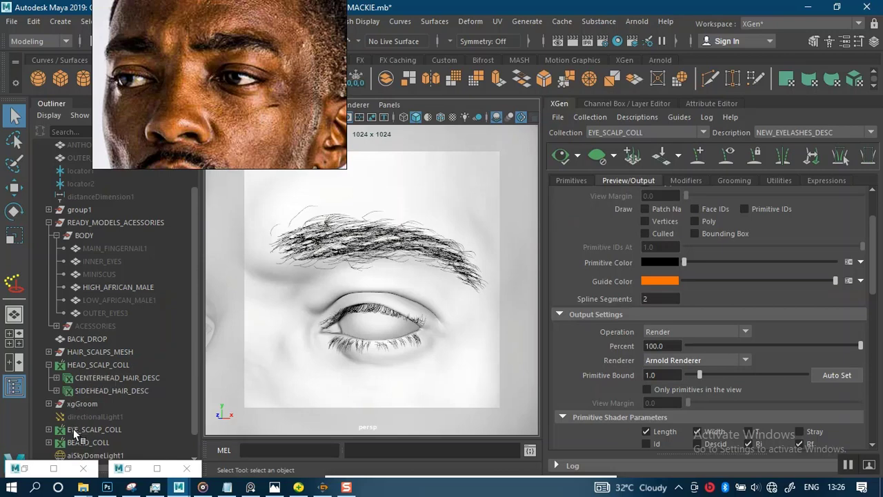
Assign one new aiStandardHair material to both EYEBROW_DESC and NEW_EYELASHES_DESC in EYE_SCALP_COLL.
{"action": "left_click", "coordinate": [49, 429]}
{"action": "scroll", "coordinate": [76, 430], "scroll_direction": "down", "scroll_amount": 2}
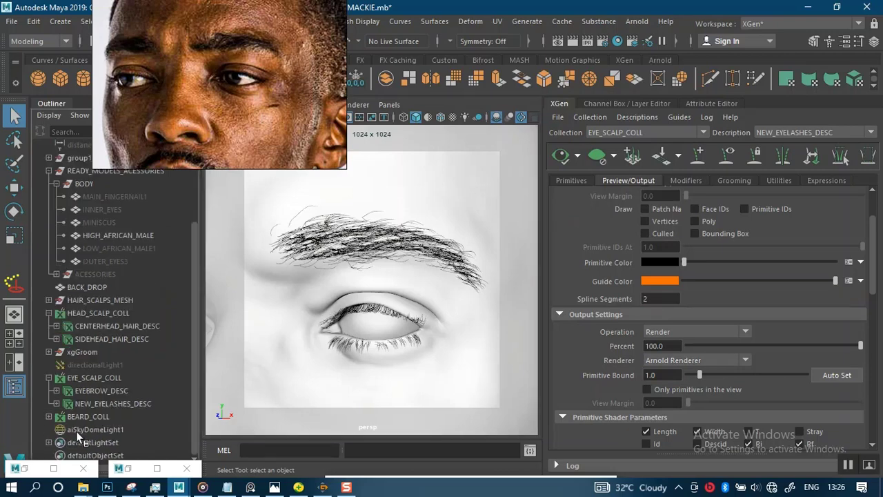
{"action": "left_click", "coordinate": [93, 392]}
{"action": "left_click", "coordinate": [104, 405], "text": "shift"}
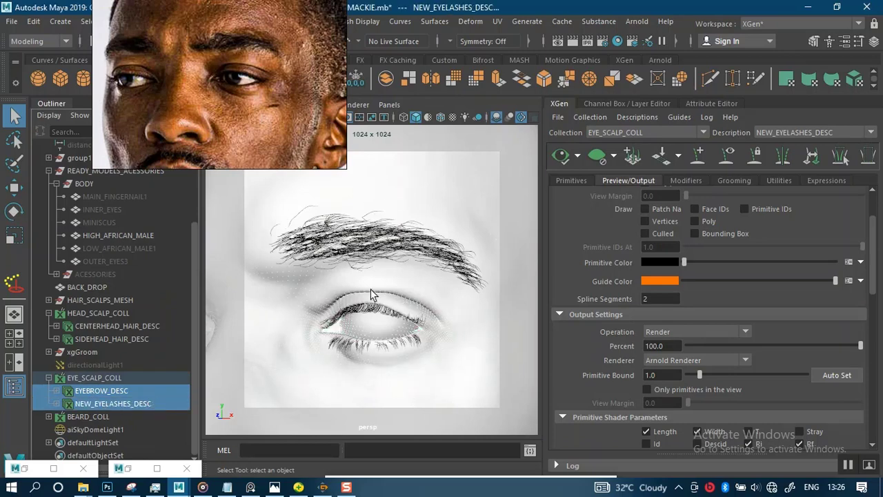
{"action": "right_click_drag", "start_coordinate": [404, 253], "coordinate": [414, 460]}
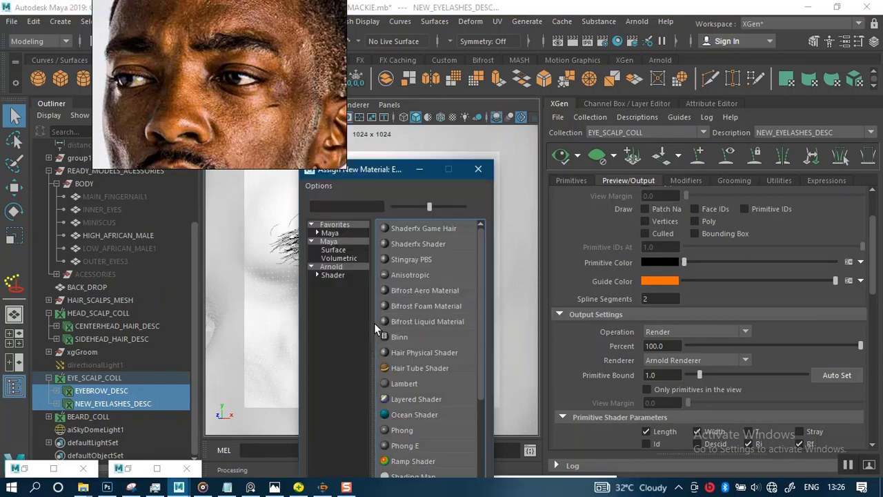
{"action": "left_click", "coordinate": [331, 266]}
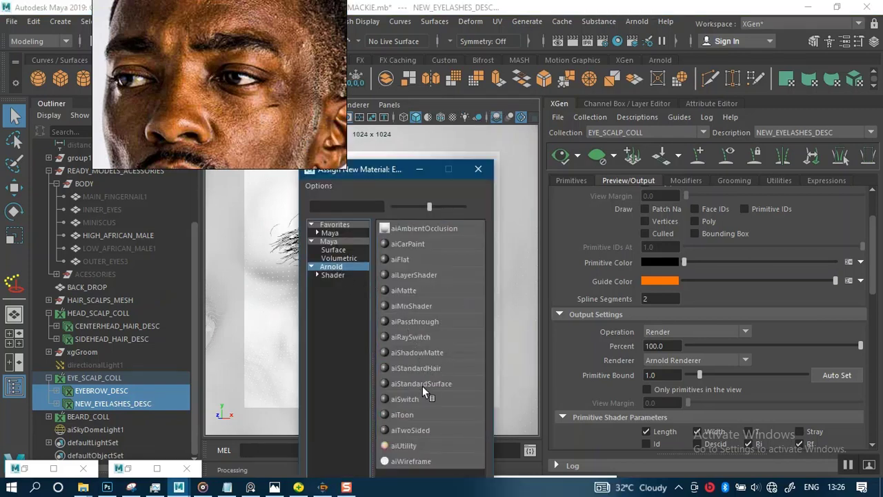
{"action": "left_click", "coordinate": [412, 369]}
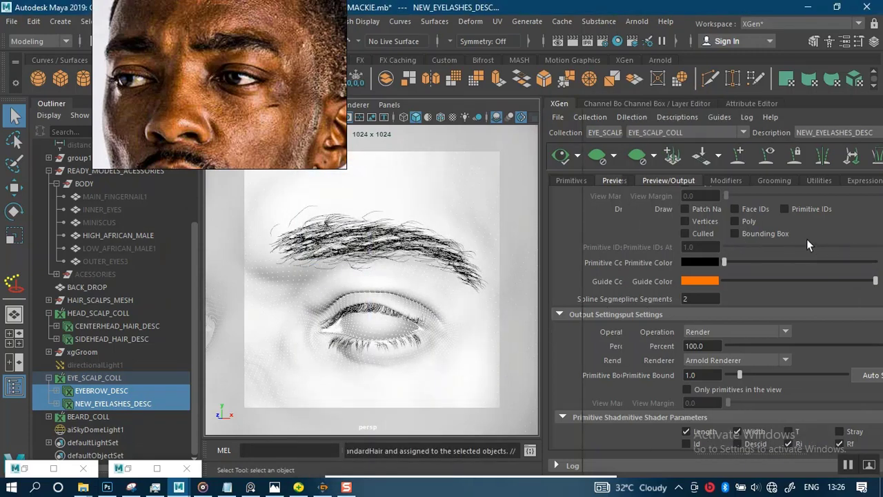
Rename the new hair material as EYE_BROWN_LASHES.
{"action": "double_click", "coordinate": [752, 172]}
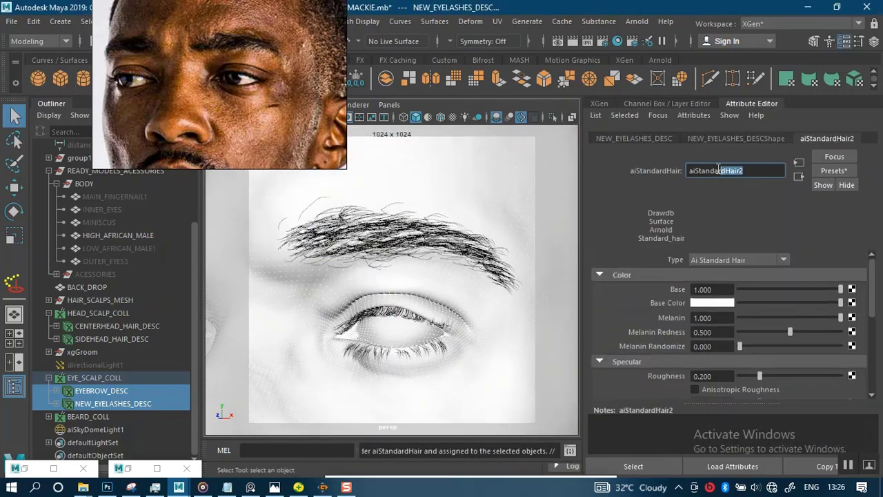
{"action": "type", "text": "EYE_"}
{"action": "type", "text": " BROW"}
{"action": "type", "text": "N_"}
{"action": "type", "text": "LASHES"}
{"action": "key", "text": "Return"}
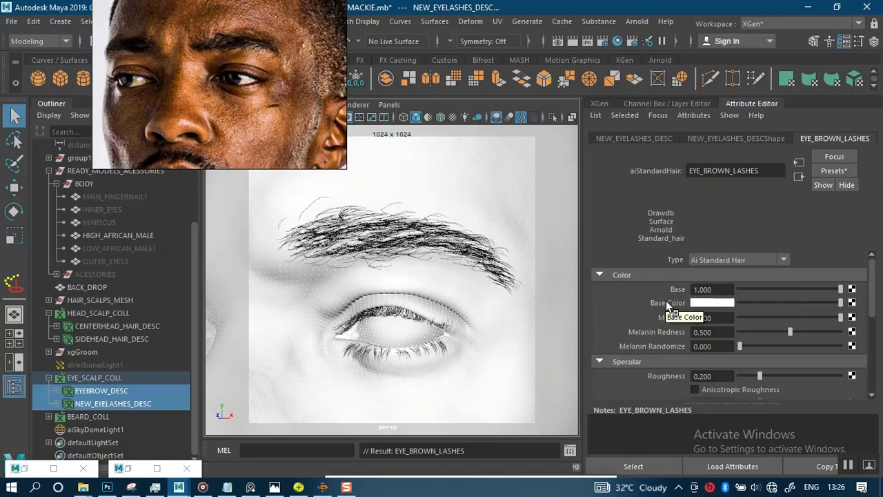
Set the EYE_BROWN_LASHES material's Melanin to 0.85 and raise its Melanin Randomize.
{"action": "left_click", "coordinate": [720, 318]}
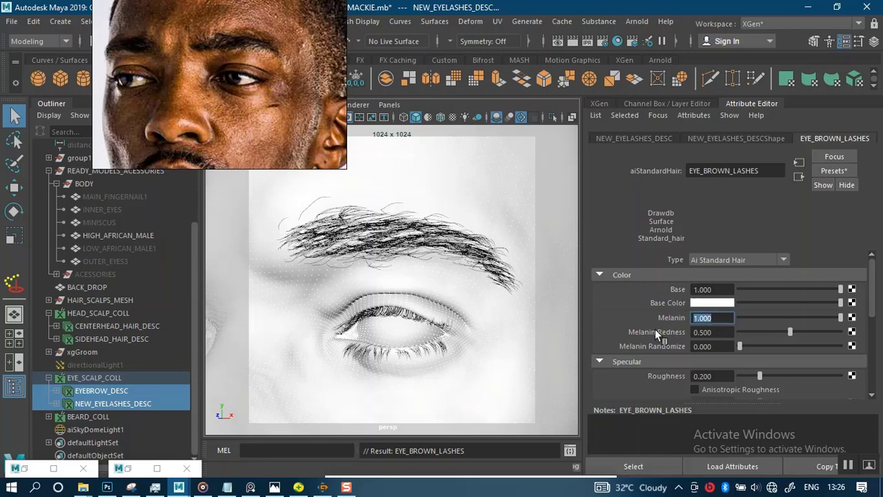
{"action": "type", "text": "0.85"}
{"action": "key", "text": "Return"}
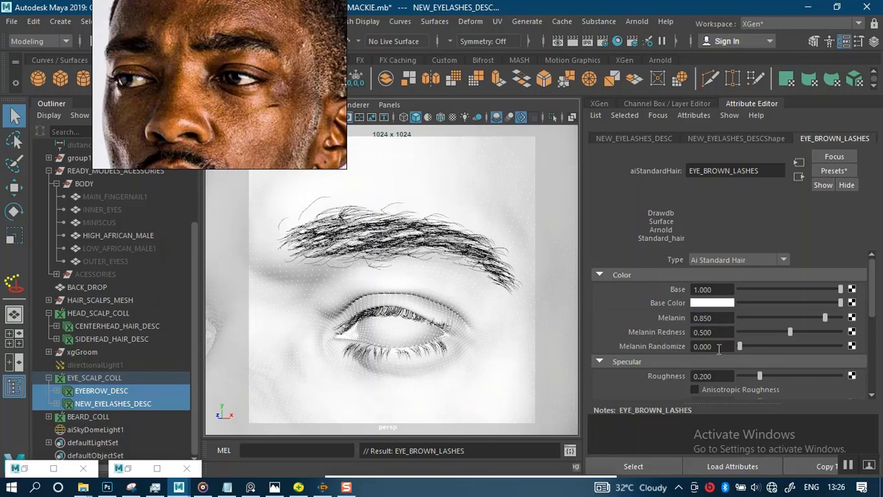
{"action": "left_click_drag", "start_coordinate": [719, 347], "coordinate": [702, 348]}
{"action": "type", "text": "1"}
{"action": "key", "text": "Return"}
Look up the suggested specular shift values by hair type in the documentation on the reference board.
{"action": "scroll", "coordinate": [628, 332], "scroll_direction": "down", "scroll_amount": 5}
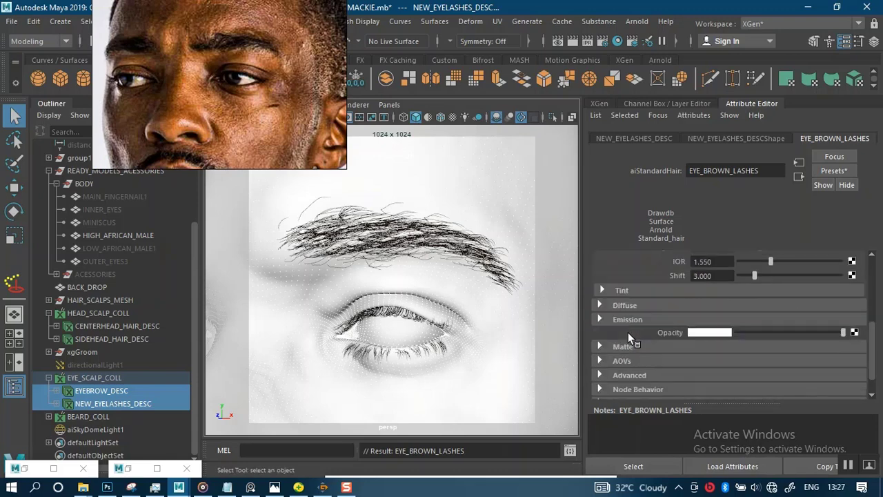
{"action": "left_click", "coordinate": [718, 277]}
{"action": "scroll", "coordinate": [217, 93], "scroll_direction": "down", "scroll_amount": 6}
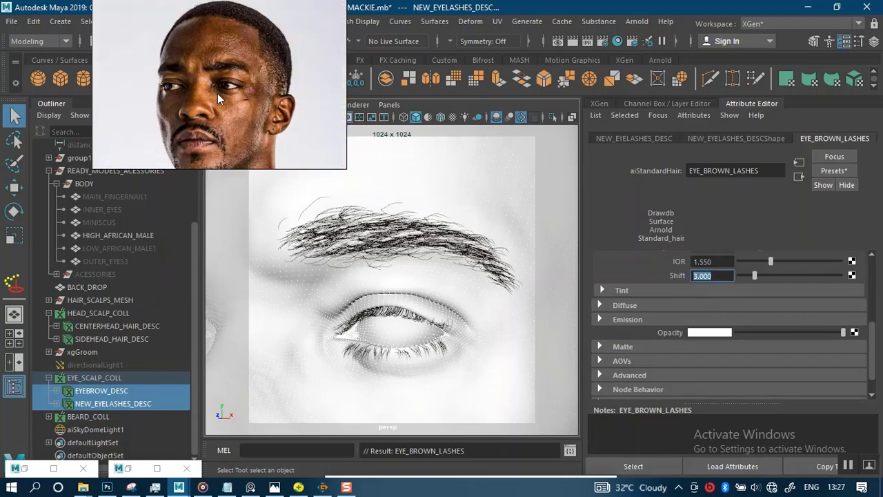
{"action": "right_click_drag", "start_coordinate": [281, 105], "coordinate": [558, 285]}
{"action": "scroll", "coordinate": [557, 275], "scroll_direction": "down", "scroll_amount": 3}
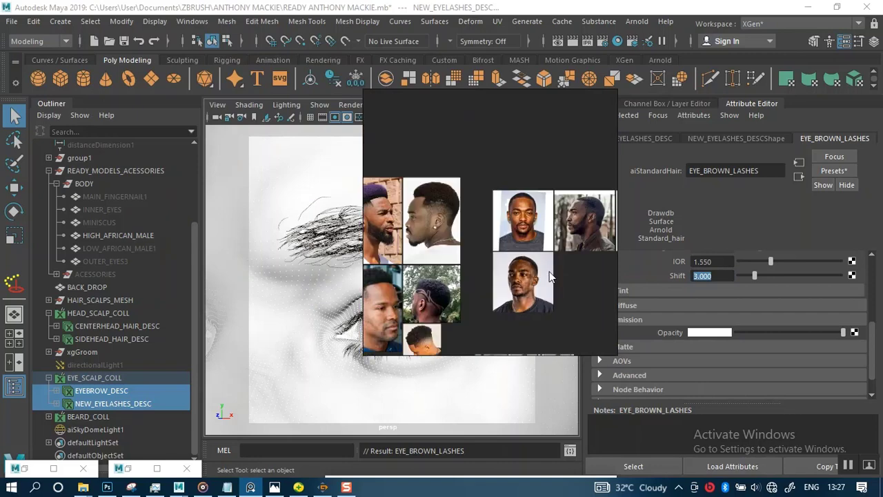
{"action": "middle_click_drag", "start_coordinate": [608, 291], "coordinate": [408, 210]}
{"action": "middle_click_drag", "start_coordinate": [513, 250], "coordinate": [414, 238]}
{"action": "scroll", "coordinate": [496, 244], "scroll_direction": "up", "scroll_amount": 1}
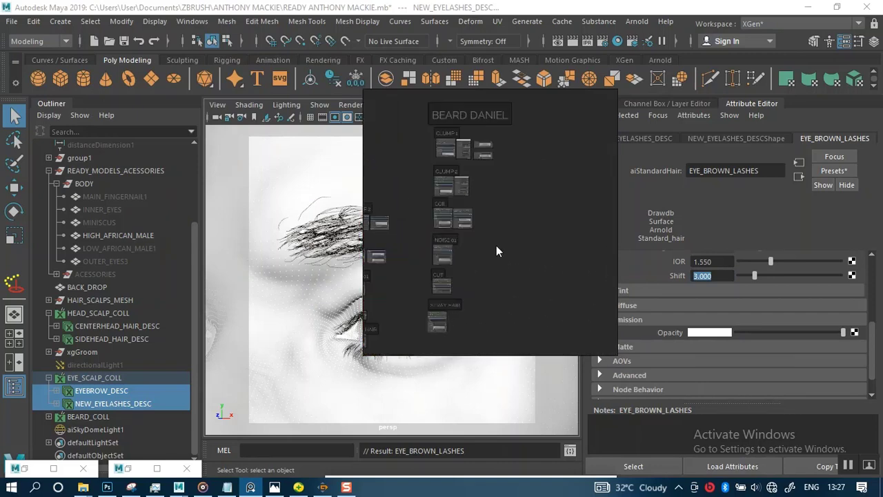
{"action": "middle_click_drag", "start_coordinate": [496, 245], "coordinate": [370, 259]}
{"action": "scroll", "coordinate": [567, 245], "scroll_direction": "down", "scroll_amount": 3}
{"action": "middle_click_drag", "start_coordinate": [566, 245], "coordinate": [479, 227]}
{"action": "scroll", "coordinate": [561, 308], "scroll_direction": "up", "scroll_amount": 5}
{"action": "scroll", "coordinate": [542, 265], "scroll_direction": "up", "scroll_amount": 2}
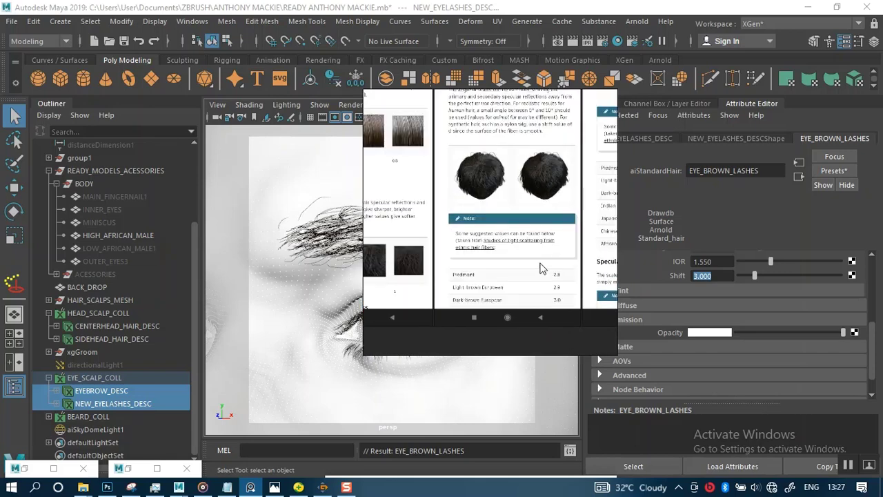
{"action": "middle_click_drag", "start_coordinate": [530, 259], "coordinate": [365, 241]}
{"action": "scroll", "coordinate": [503, 244], "scroll_direction": "up", "scroll_amount": 5}
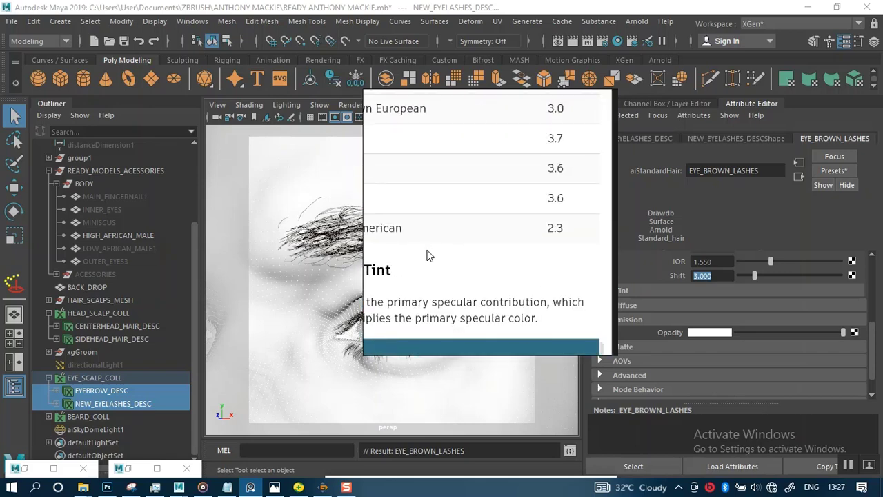
Set the EYE_BROWN_LASHES material's specular Shift to 2.3.
{"action": "left_click", "coordinate": [714, 276]}
{"action": "type", "text": "2"}
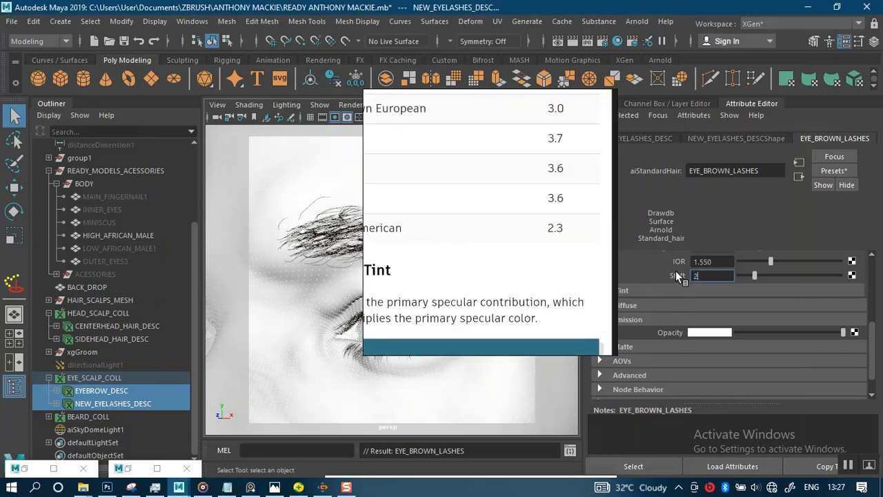
{"action": "type", "text": ".3"}
{"action": "key", "text": "Return"}
Clear the old crop region in the Arnold render view, restart the render, and limit it to a new region around the eyebrow and eye.
{"action": "left_click", "coordinate": [147, 464]}
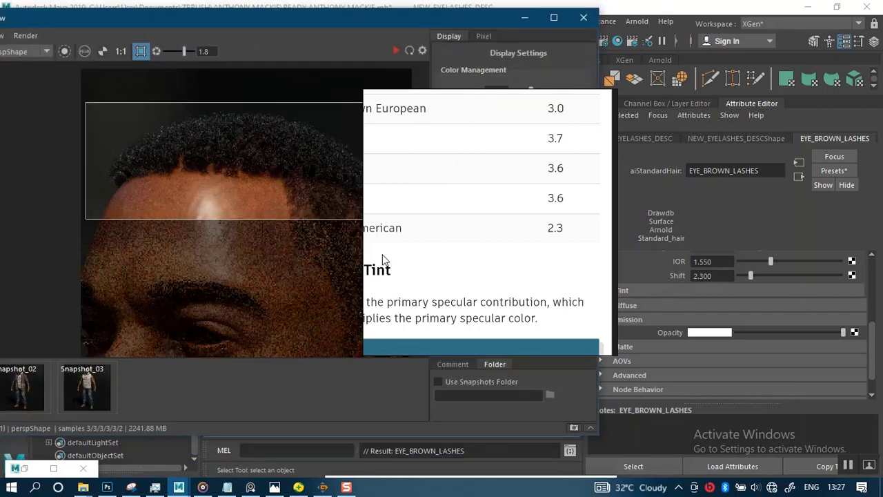
{"action": "left_click_drag", "start_coordinate": [465, 231], "coordinate": [722, 185]}
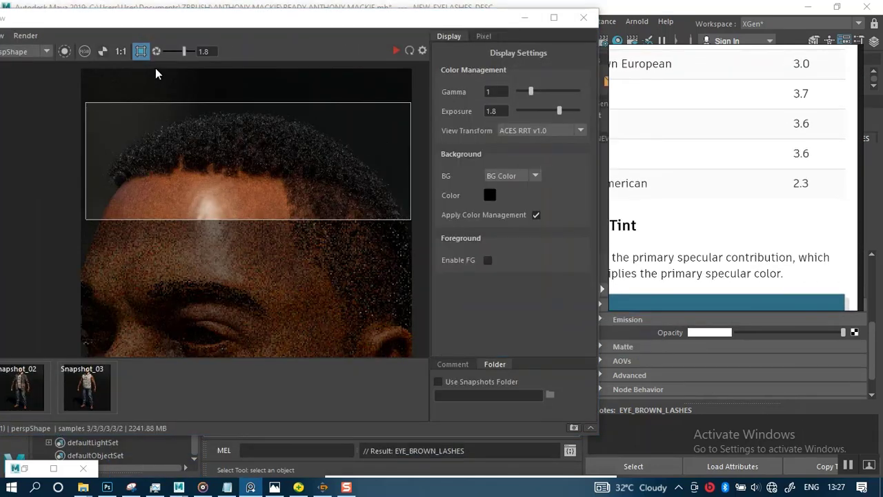
{"action": "left_click", "coordinate": [140, 54]}
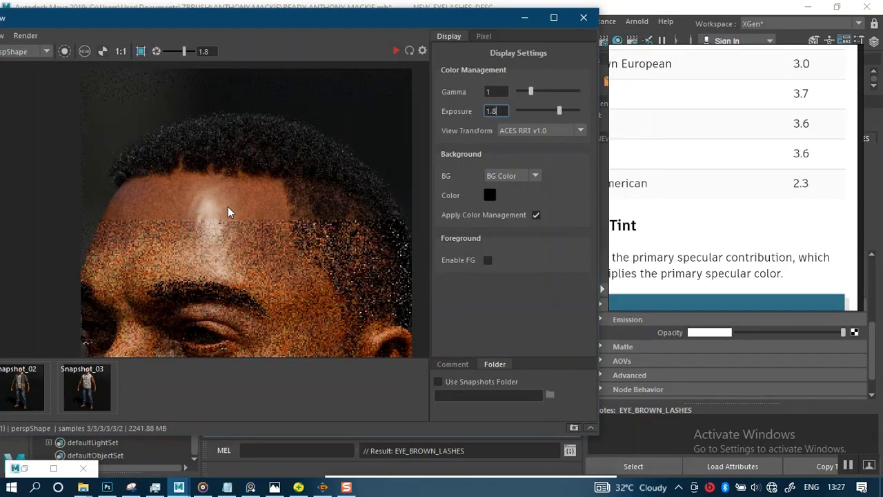
{"action": "left_click", "coordinate": [396, 52]}
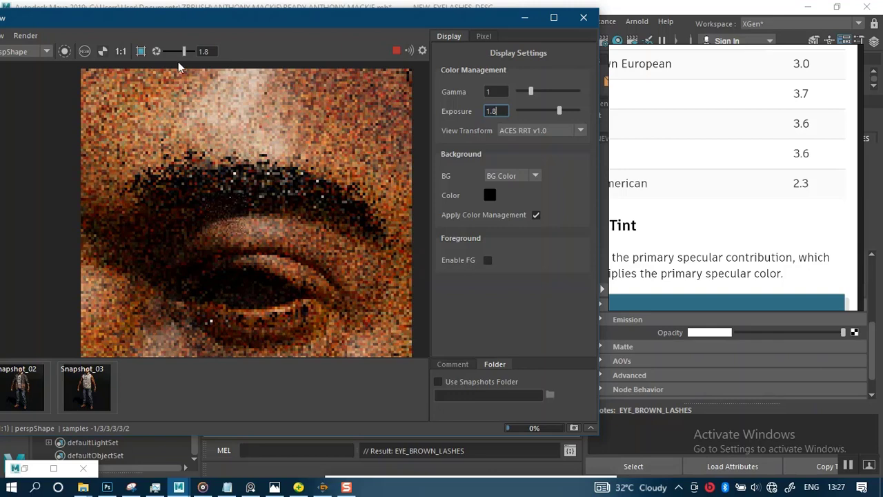
{"action": "left_click", "coordinate": [141, 51]}
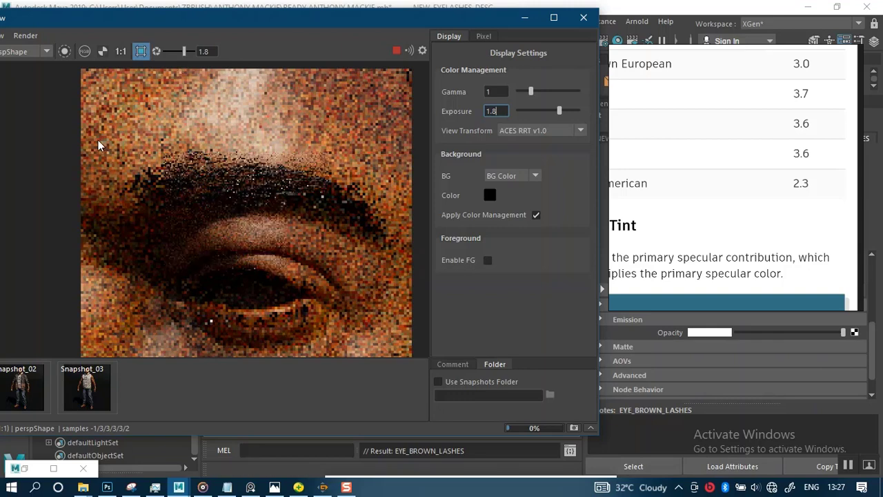
{"action": "left_click_drag", "start_coordinate": [96, 139], "coordinate": [401, 353]}
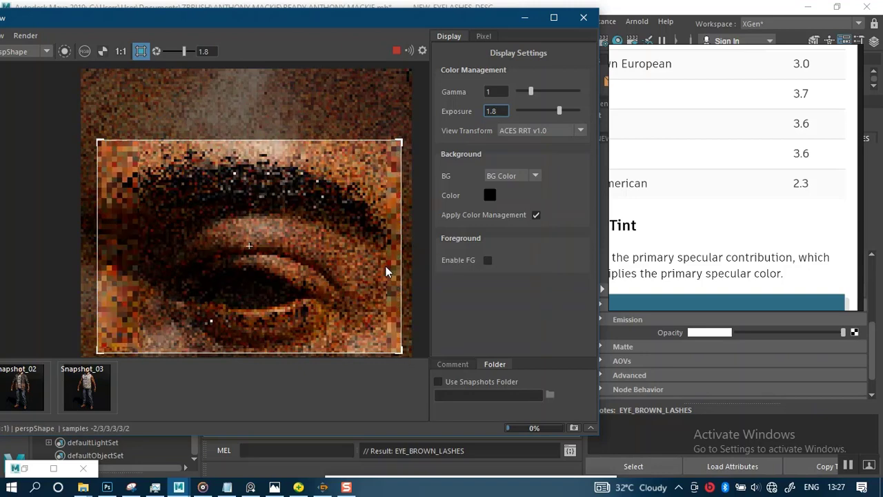
Move the reference board and Arnold render view off the panels and review NEW_EYELASHES_DESC's primitive, output and modifier settings.
{"action": "left_click", "coordinate": [569, 152]}
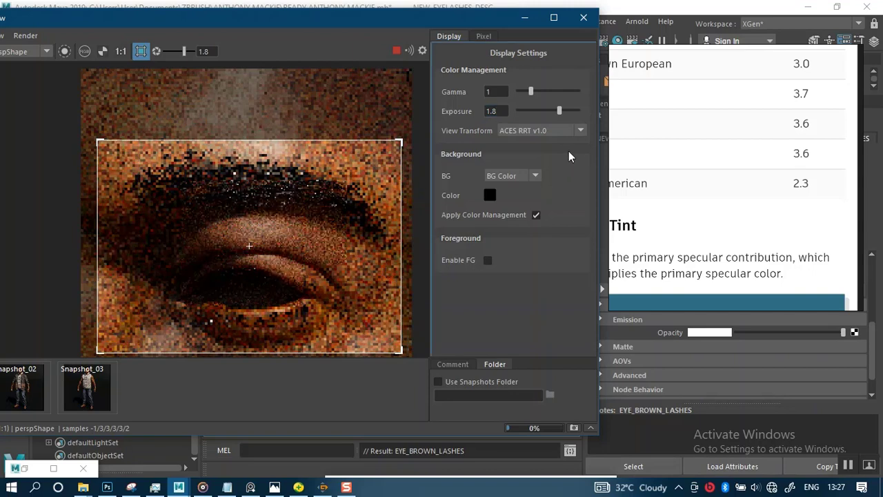
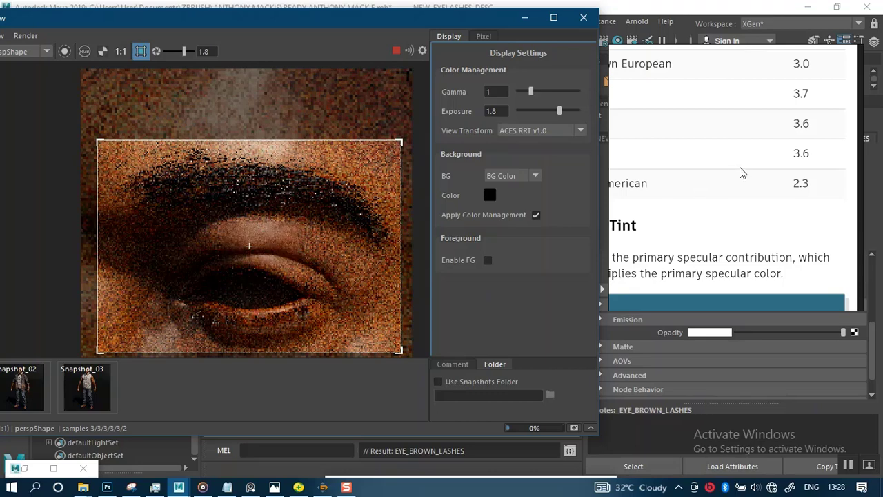
{"action": "left_click_drag", "start_coordinate": [739, 171], "coordinate": [344, 144]}
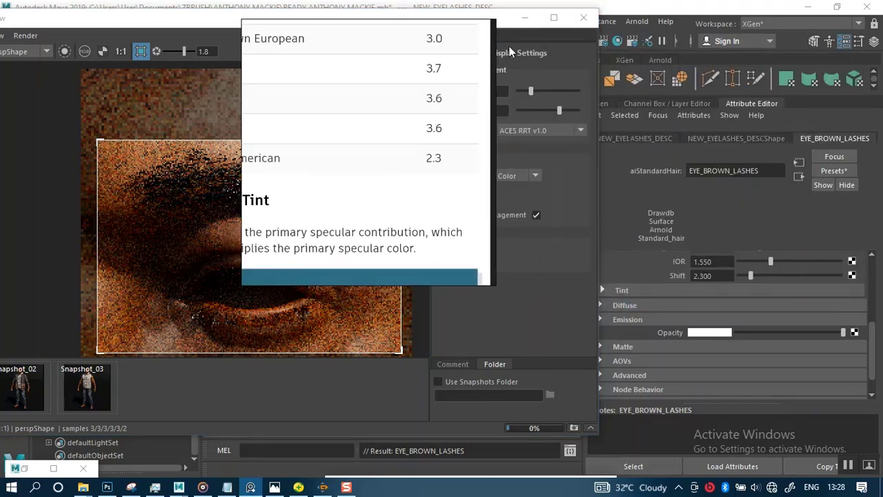
{"action": "left_click_drag", "start_coordinate": [430, 103], "coordinate": [152, 8]}
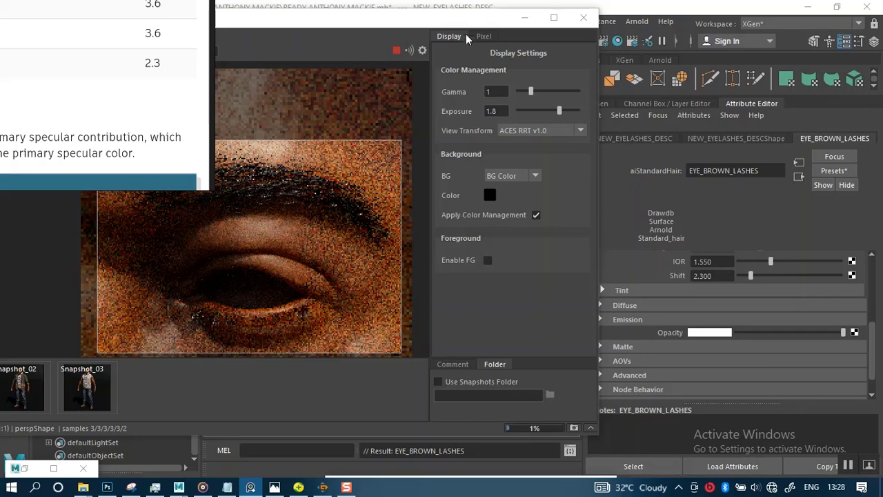
{"action": "left_click_drag", "start_coordinate": [436, 23], "coordinate": [379, 25]}
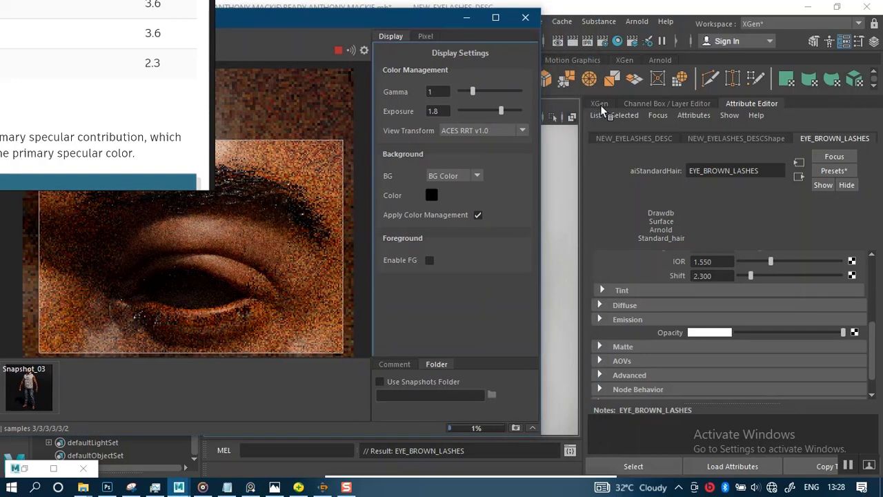
{"action": "left_click", "coordinate": [599, 104]}
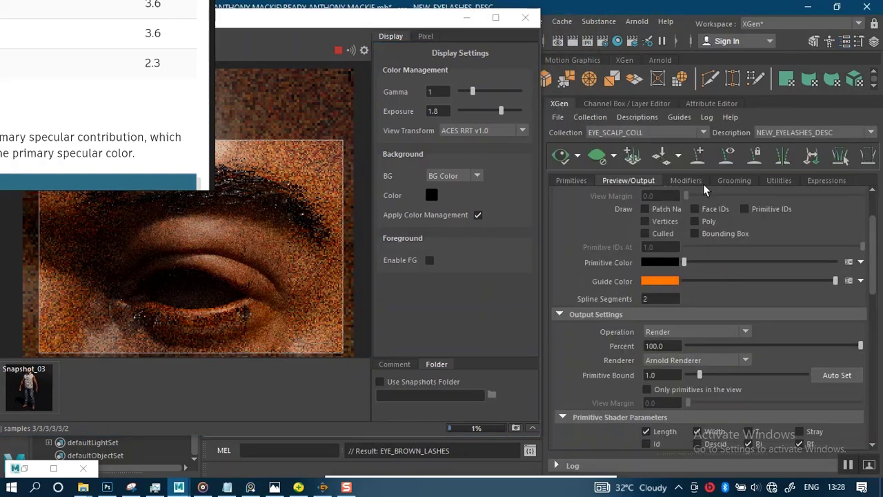
{"action": "left_click", "coordinate": [578, 179]}
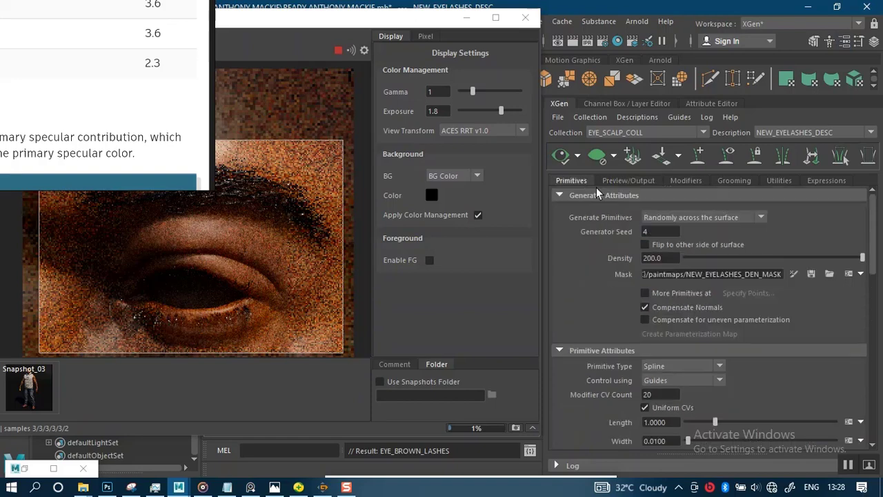
{"action": "scroll", "coordinate": [624, 334], "scroll_direction": "down", "scroll_amount": 1}
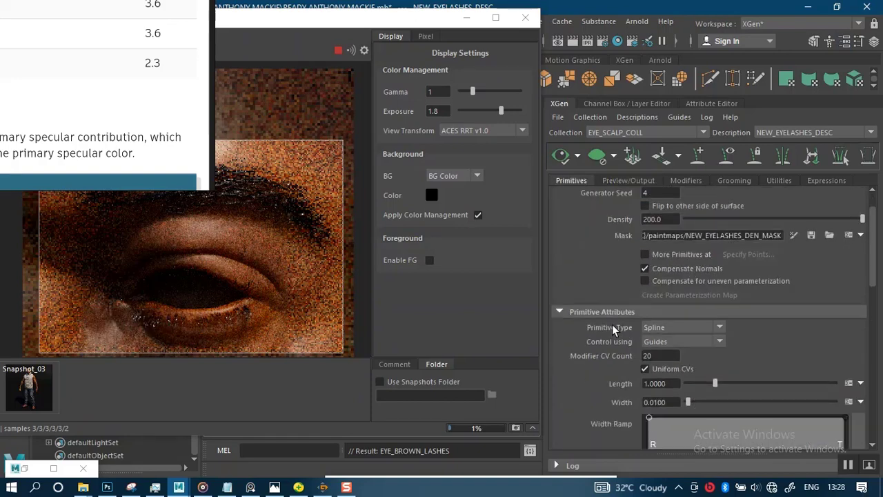
{"action": "scroll", "coordinate": [612, 330], "scroll_direction": "up", "scroll_amount": 1}
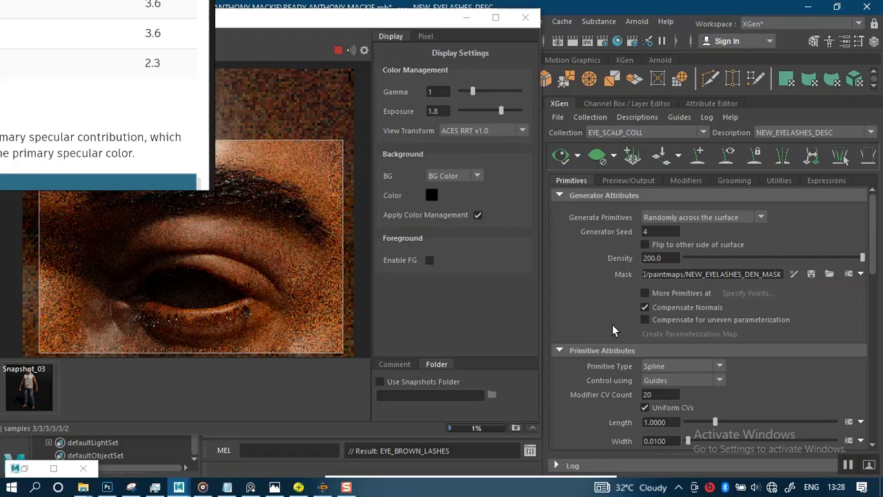
{"action": "left_click", "coordinate": [621, 181]}
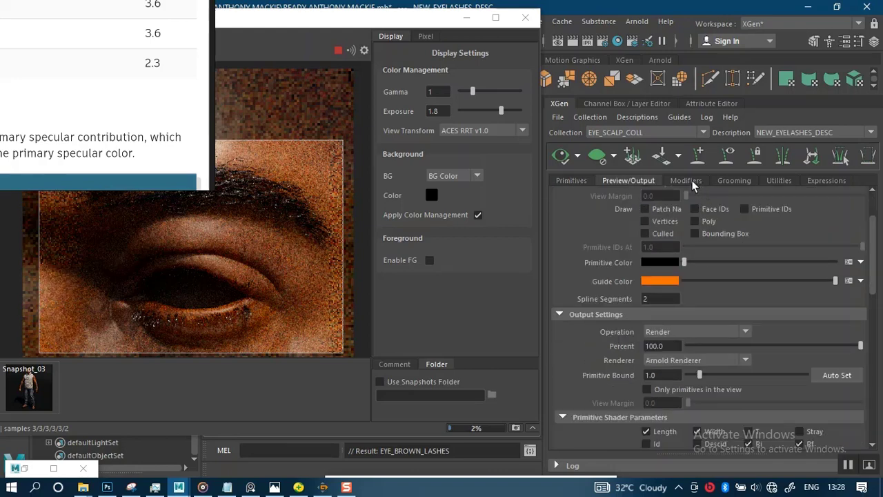
{"action": "left_click", "coordinate": [688, 180]}
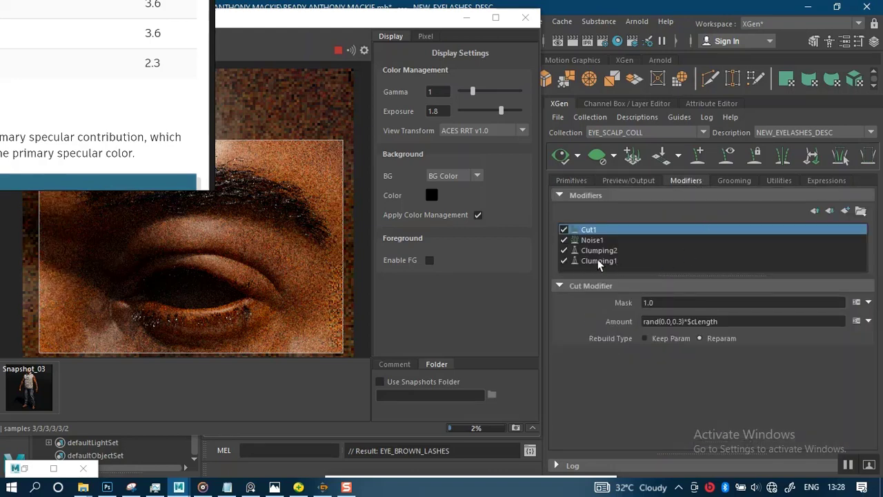
Stop the render, then generate new points and save the clumping maps for the eyelashes' Clumping1 modifier.
{"action": "left_click", "coordinate": [616, 261]}
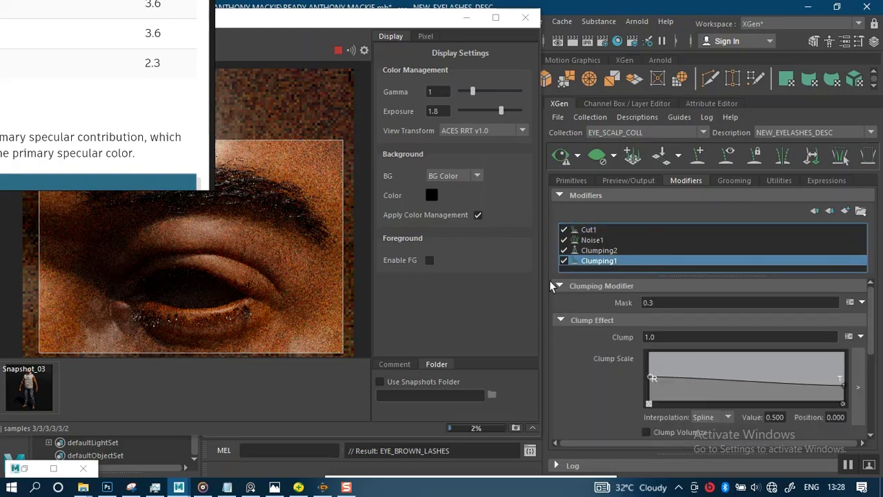
{"action": "left_click", "coordinate": [340, 53]}
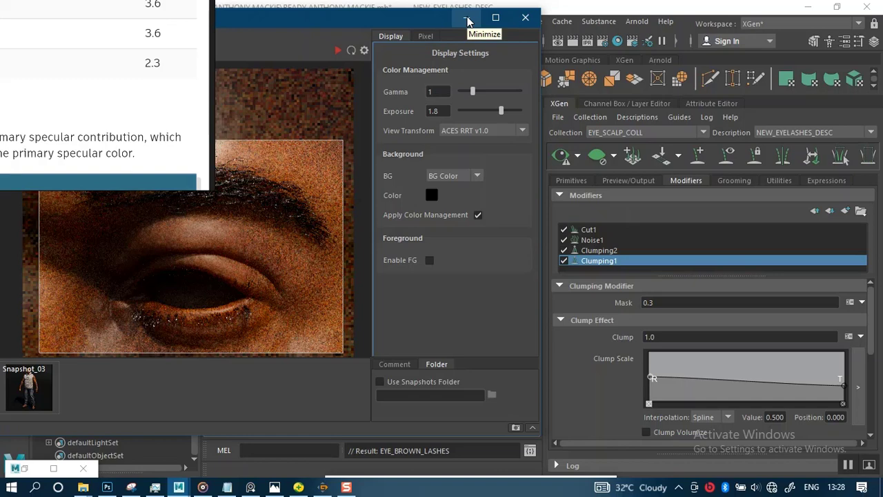
{"action": "left_click", "coordinate": [466, 18]}
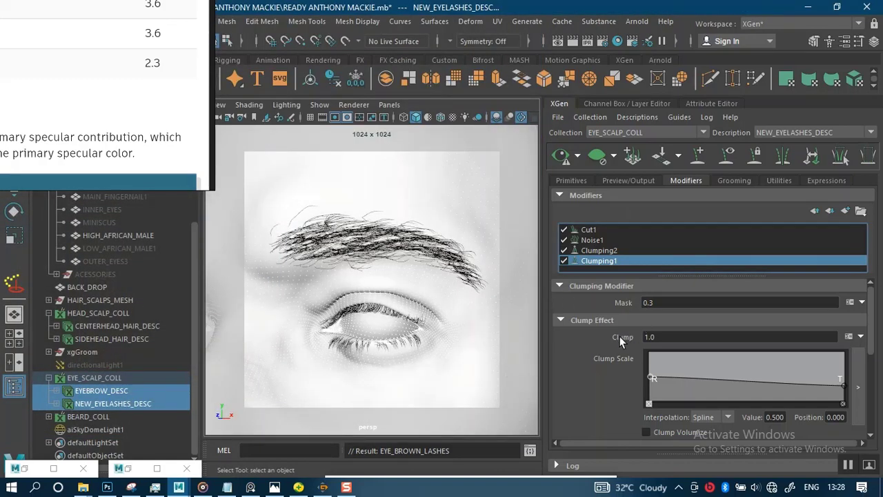
{"action": "scroll", "coordinate": [816, 358], "scroll_direction": "down", "scroll_amount": 5}
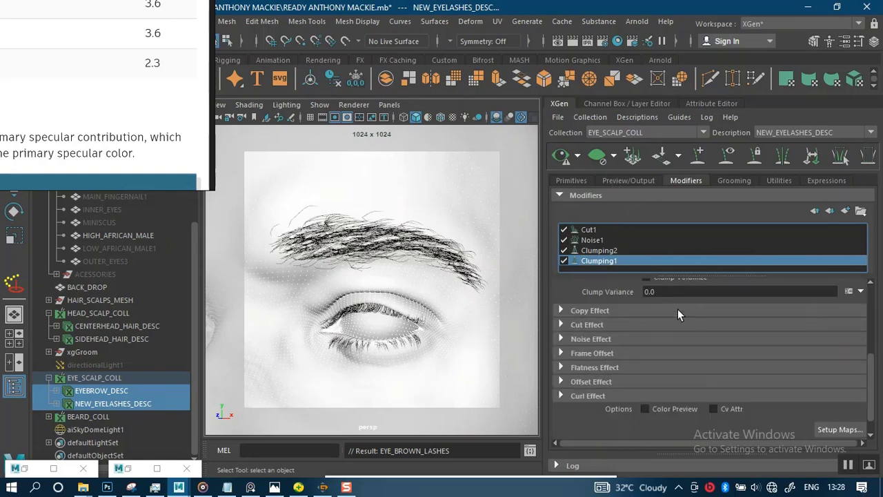
{"action": "left_click", "coordinate": [849, 428]}
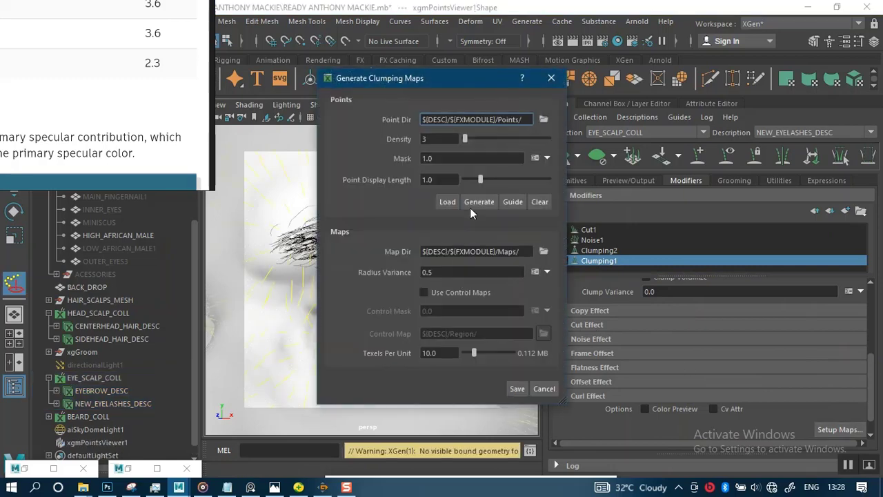
{"action": "left_click", "coordinate": [474, 201]}
{"action": "left_click", "coordinate": [516, 388]}
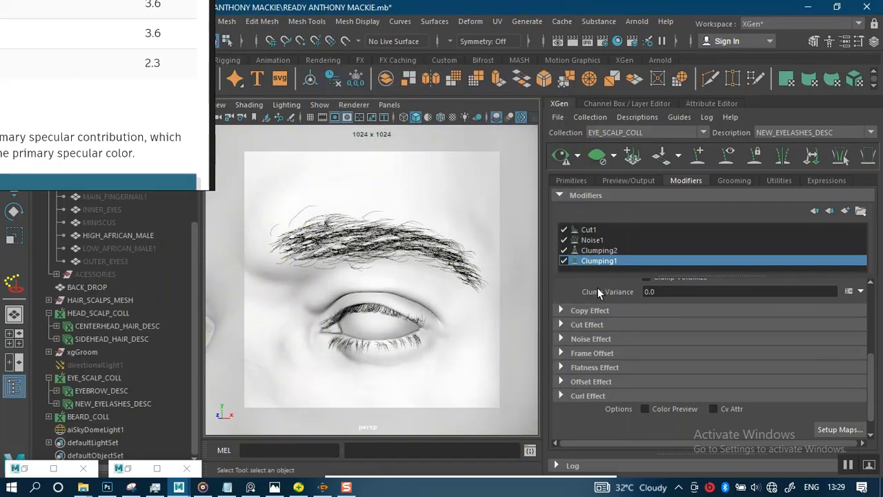
Save the clumping maps for the eyelashes' Clumping2 modifier, using the Clumping1 control maps, and refresh the XGen preview.
{"action": "left_click", "coordinate": [593, 252]}
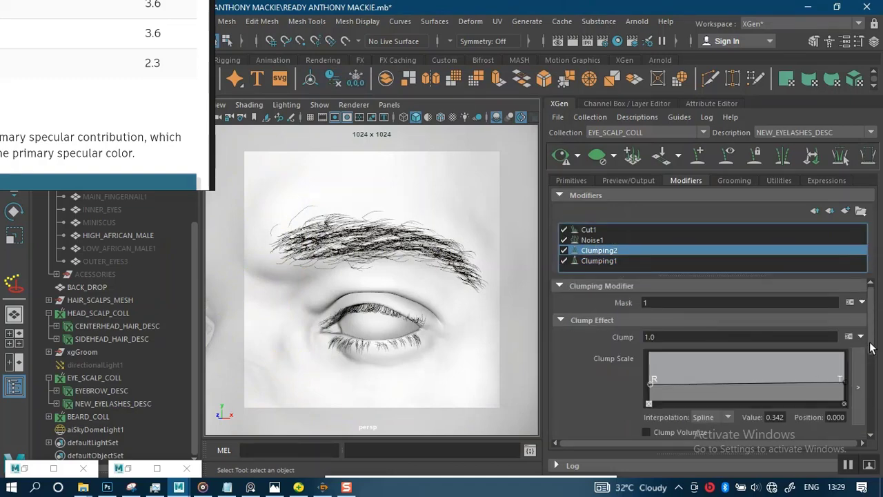
{"action": "left_click_drag", "start_coordinate": [872, 349], "coordinate": [871, 414]}
{"action": "left_click", "coordinate": [842, 429]}
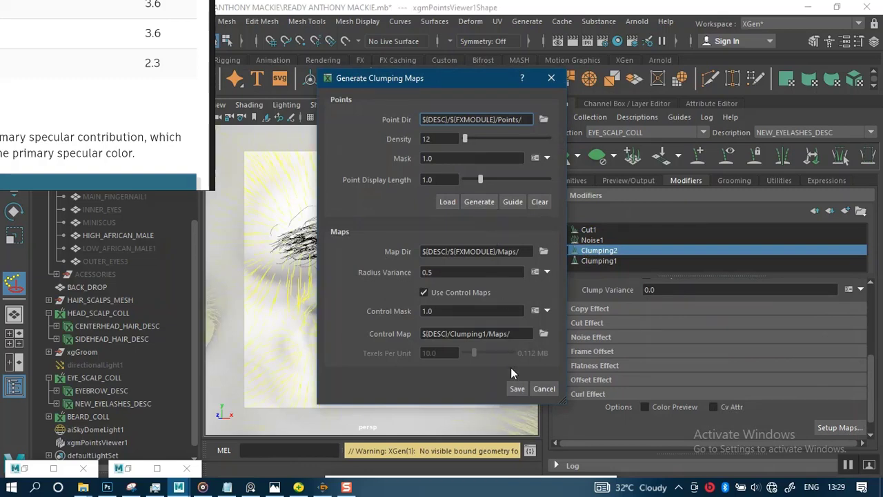
{"action": "left_click", "coordinate": [517, 389]}
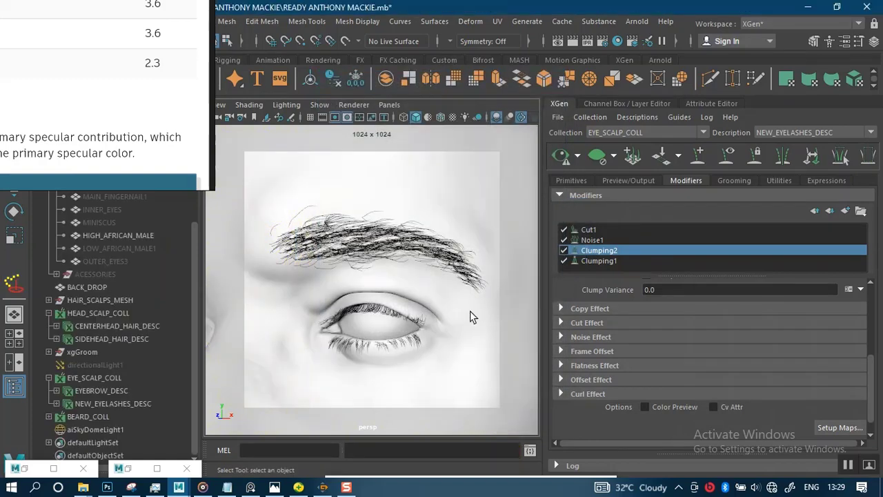
{"action": "left_click", "coordinate": [559, 156]}
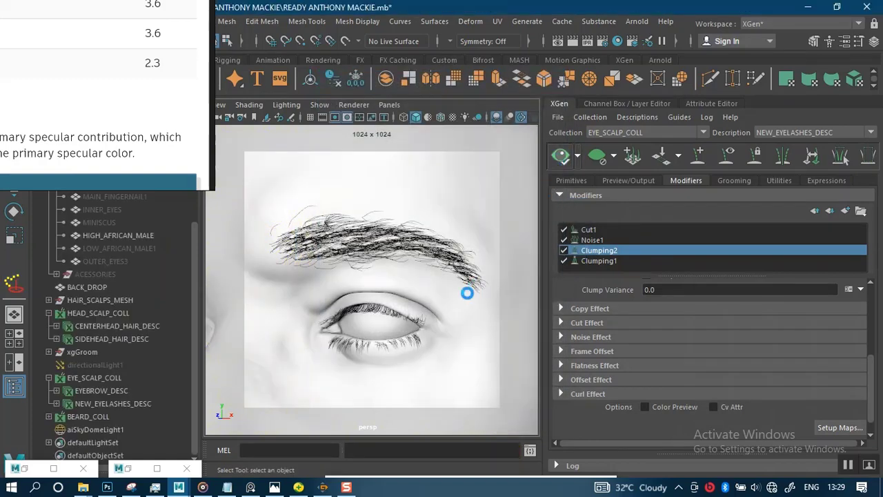
Disable the Clumping1 modifier and compare the eyelash preview with Clumping2 switched off and back on.
{"action": "left_click", "coordinate": [565, 261]}
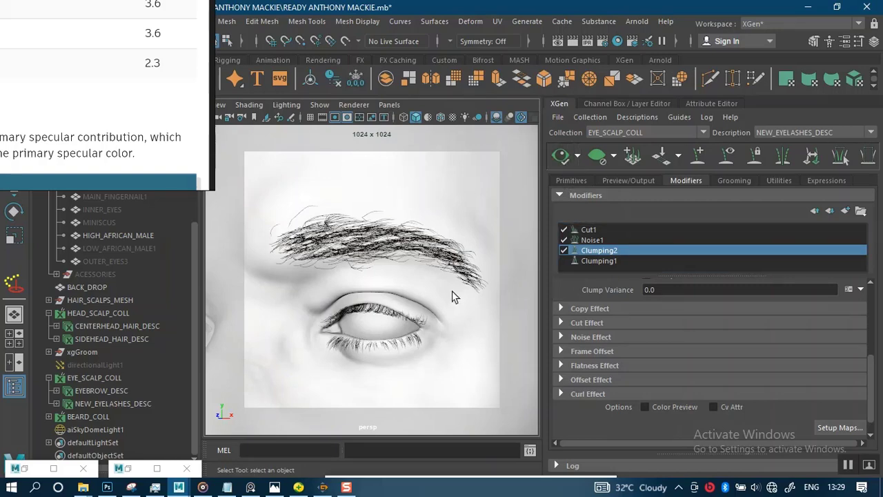
{"action": "left_click", "coordinate": [564, 250]}
{"action": "left_click", "coordinate": [560, 156]}
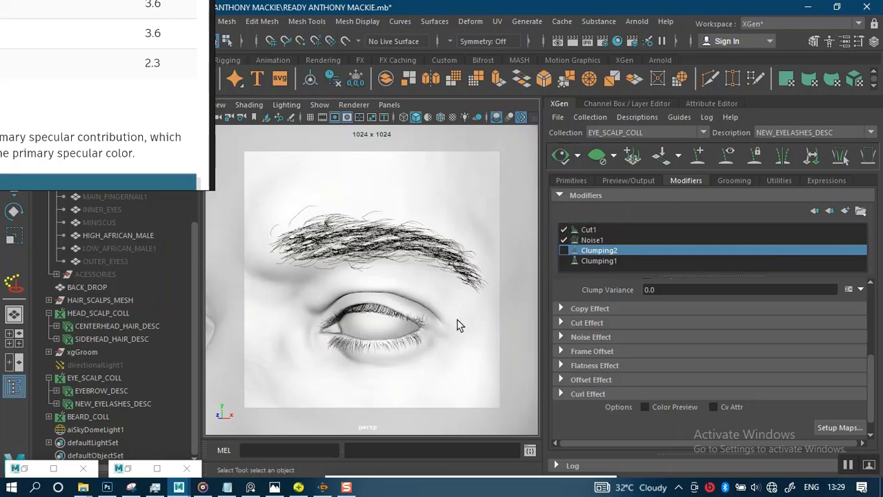
{"action": "left_click", "coordinate": [564, 250]}
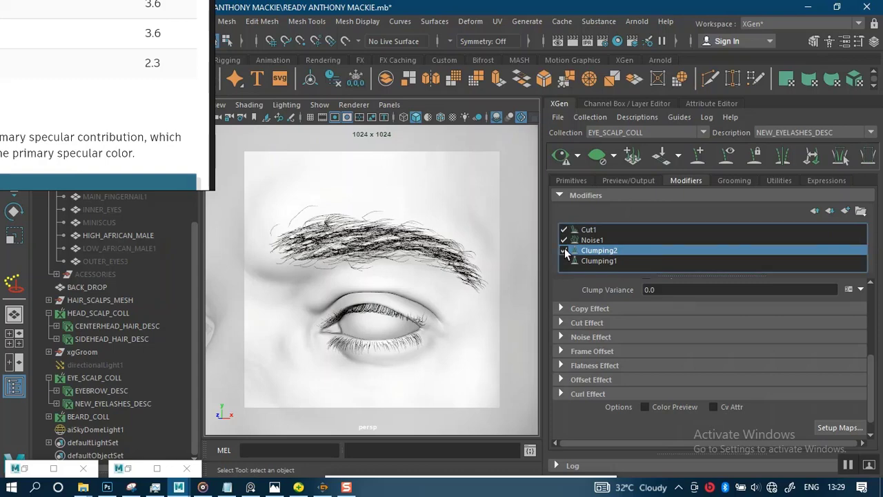
{"action": "left_click", "coordinate": [560, 156]}
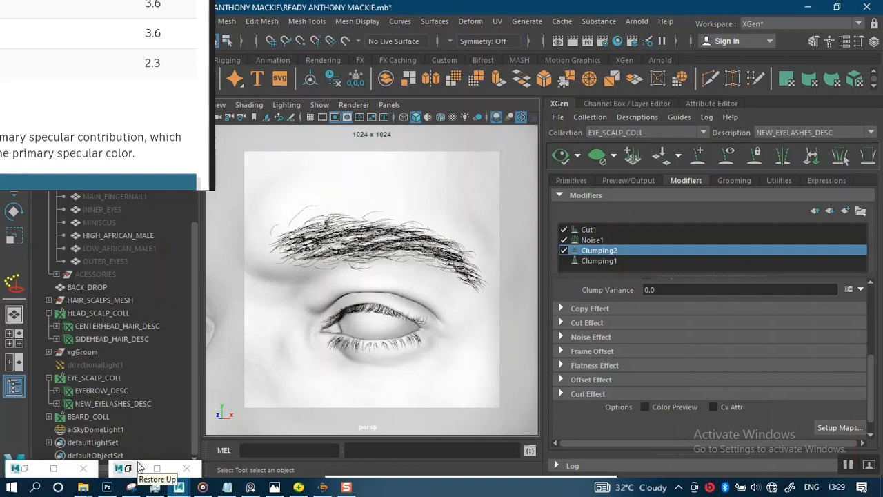
Bring back the Arnold render view and restart the render of the eyebrow and eye region.
{"action": "left_click", "coordinate": [627, 181]}
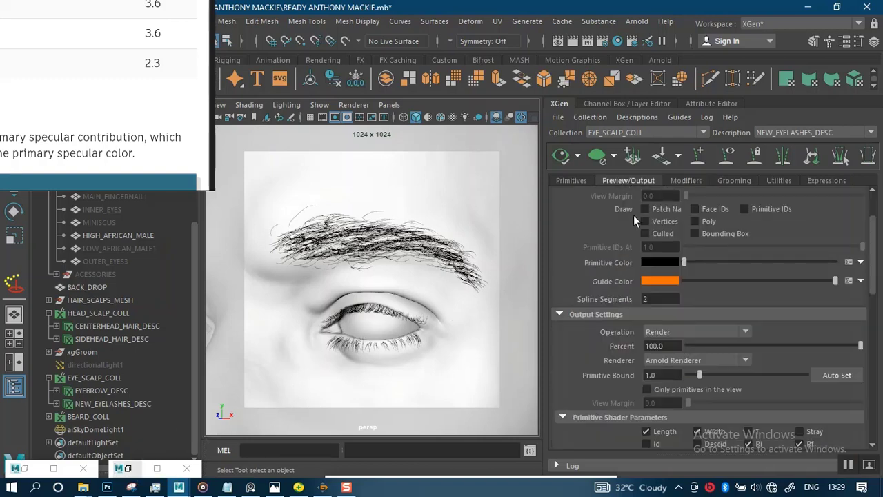
{"action": "scroll", "coordinate": [617, 288], "scroll_direction": "down", "scroll_amount": 3}
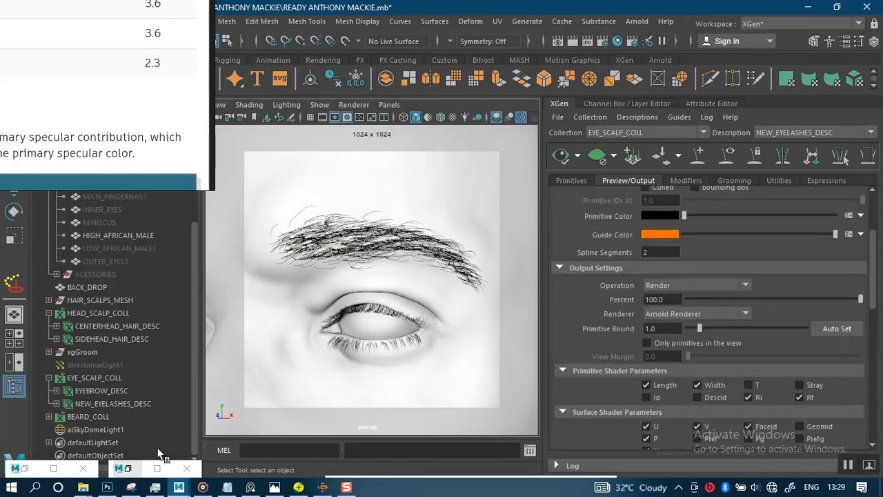
{"action": "left_click", "coordinate": [37, 469]}
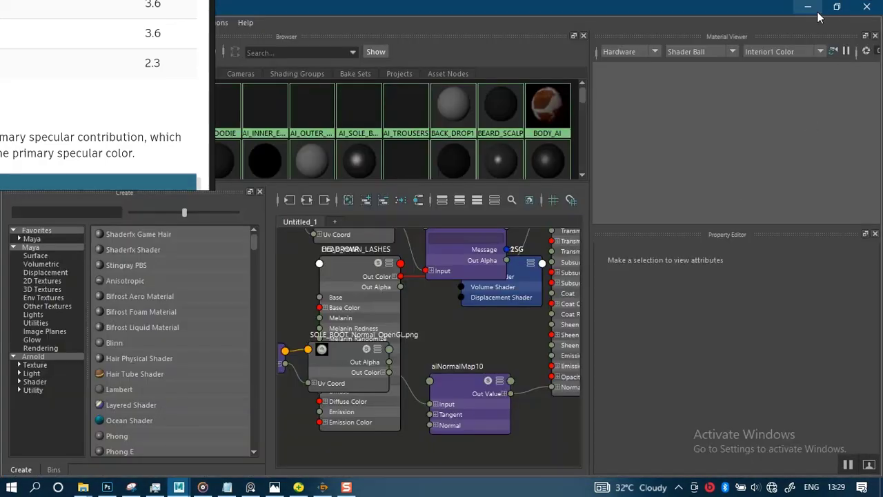
{"action": "left_click", "coordinate": [808, 7]}
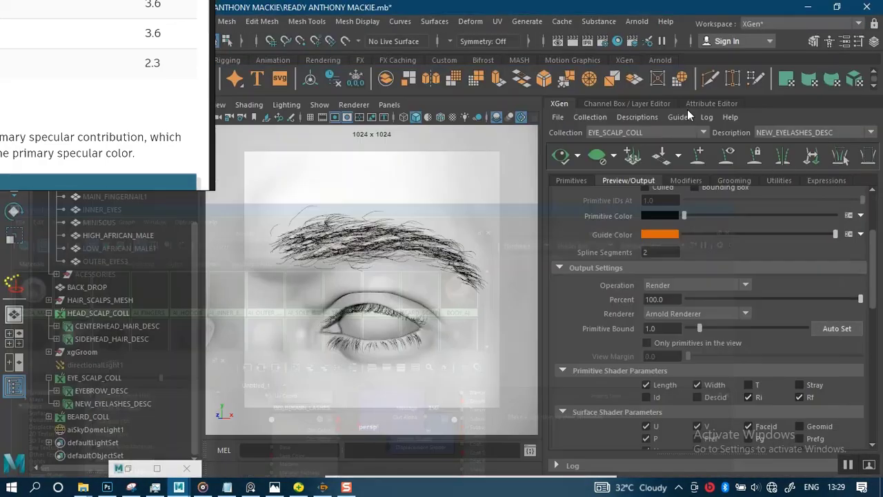
{"action": "left_click", "coordinate": [137, 468]}
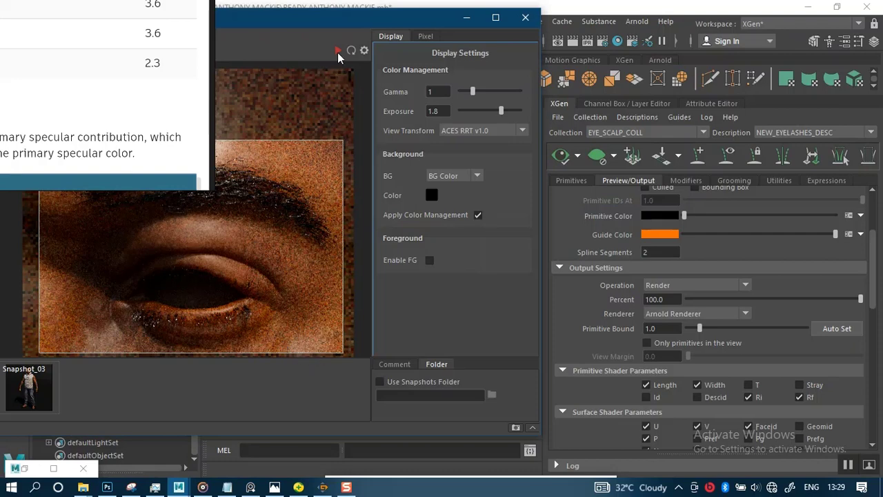
{"action": "left_click_drag", "start_coordinate": [316, 24], "coordinate": [443, 23]}
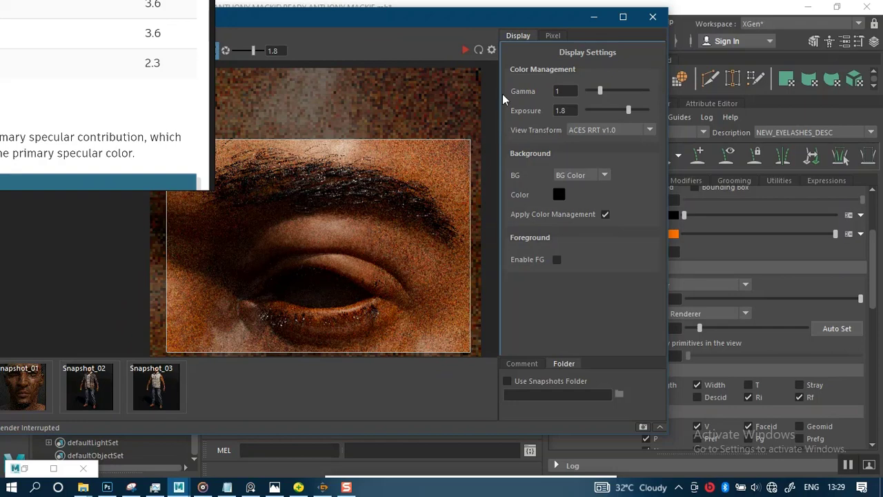
{"action": "left_click", "coordinate": [465, 52]}
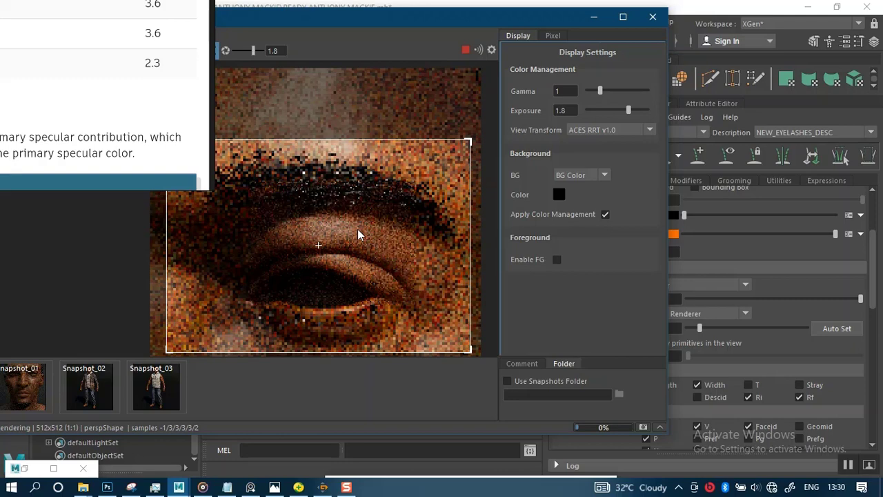
Move the render window clear of the XGen panel and review the eyelashes' primitive attributes, including the modifier CV count.
{"action": "left_click", "coordinate": [803, 111]}
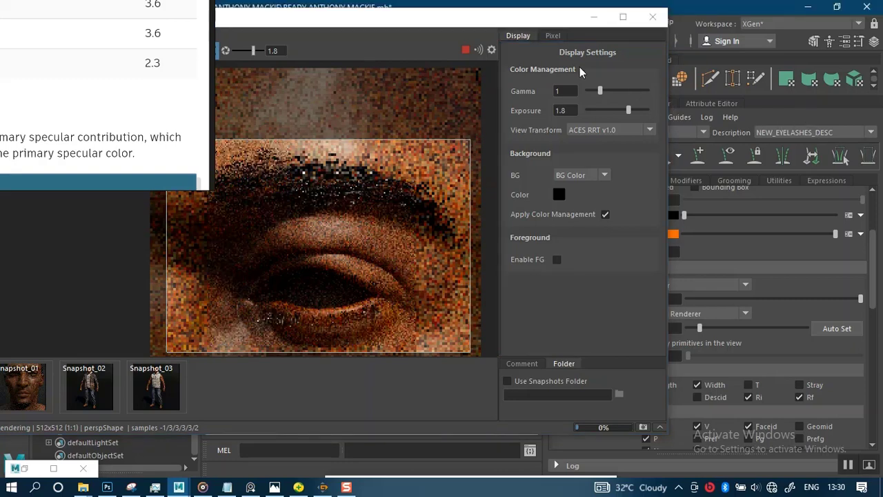
{"action": "left_click_drag", "start_coordinate": [461, 30], "coordinate": [351, 32]}
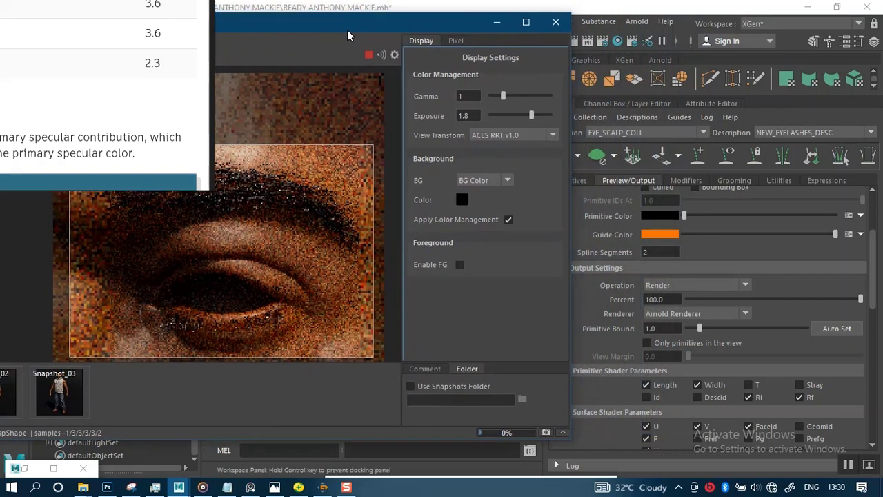
{"action": "left_click", "coordinate": [582, 181]}
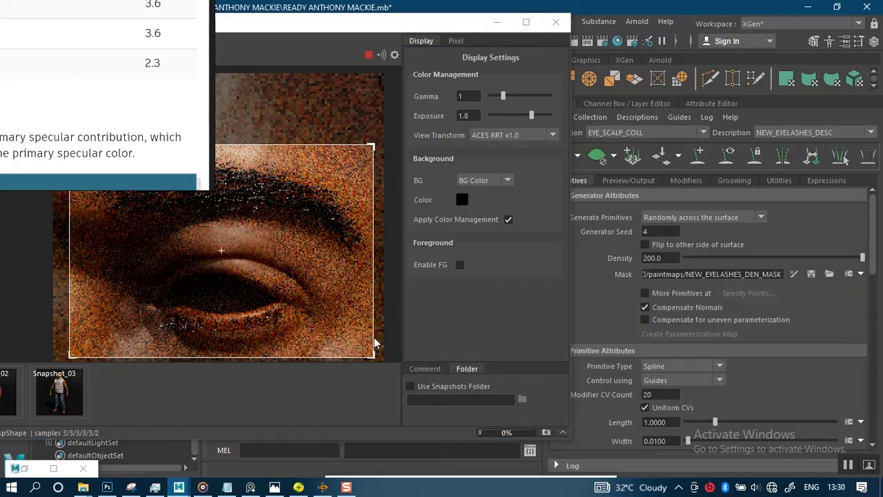
{"action": "left_click_drag", "start_coordinate": [661, 394], "coordinate": [628, 392]}
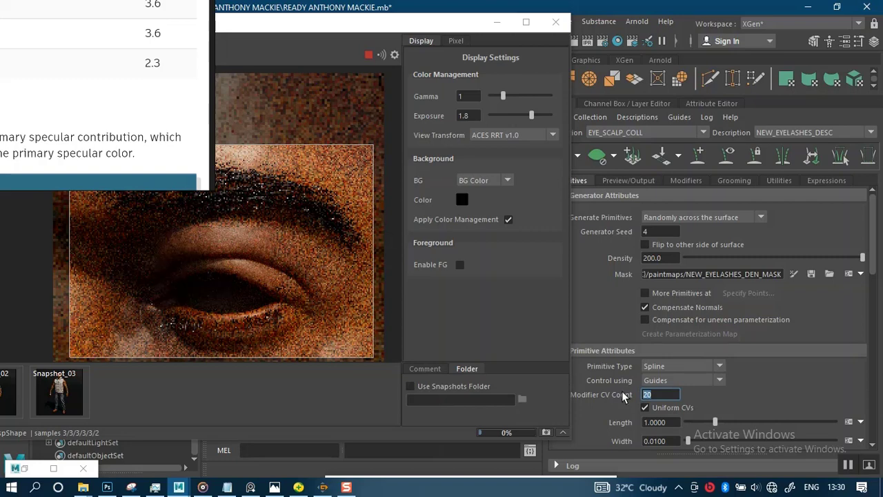
{"action": "left_click", "coordinate": [797, 379]}
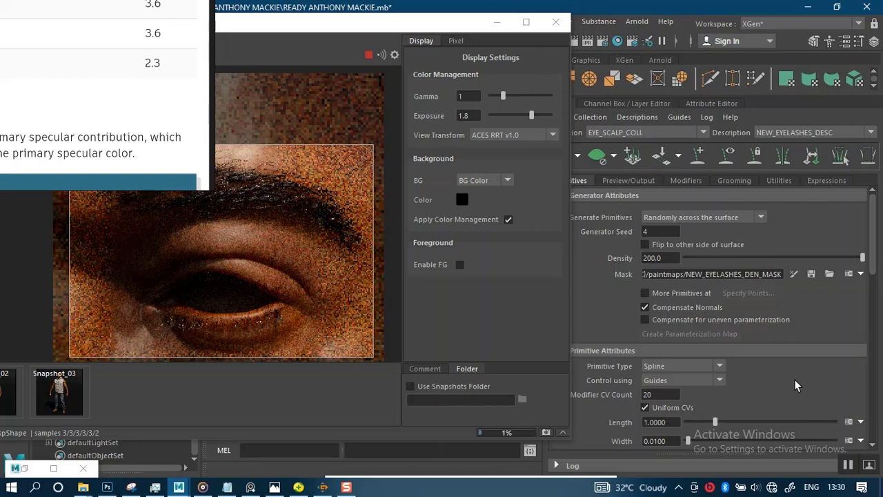
Examine the eyelashes and eyebrow up close and from farther out in the Arnold render as it refines.
{"action": "scroll", "coordinate": [276, 301], "scroll_direction": "down", "scroll_amount": 2}
{"action": "scroll", "coordinate": [276, 300], "scroll_direction": "down", "scroll_amount": 1}
{"action": "scroll", "coordinate": [275, 300], "scroll_direction": "up", "scroll_amount": 2}
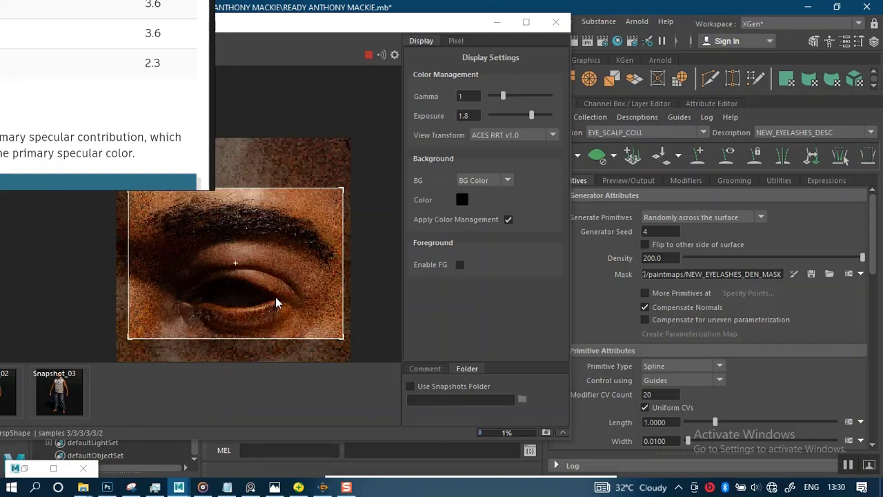
{"action": "scroll", "coordinate": [275, 300], "scroll_direction": "down", "scroll_amount": 1}
{"action": "scroll", "coordinate": [275, 300], "scroll_direction": "up", "scroll_amount": 3}
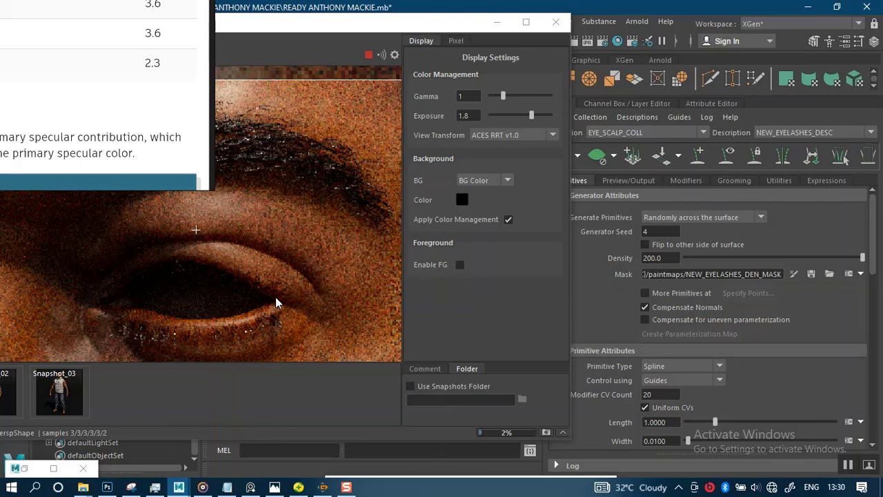
{"action": "scroll", "coordinate": [276, 300], "scroll_direction": "down", "scroll_amount": 1}
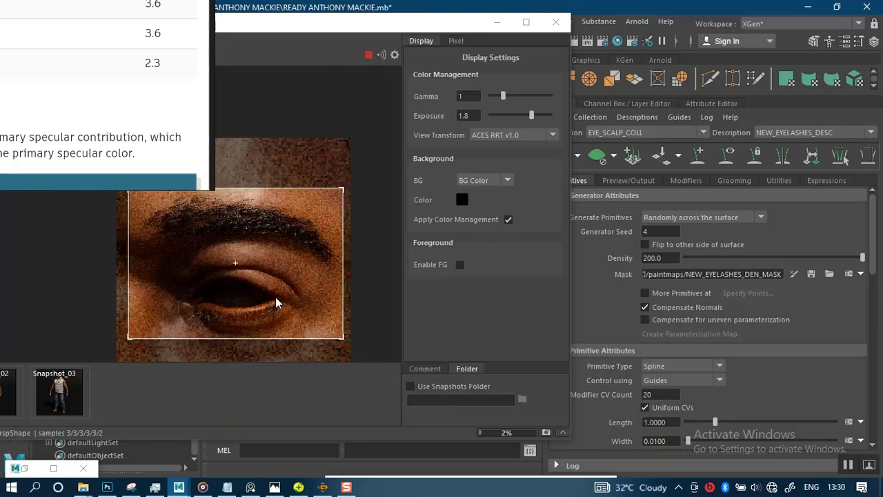
{"action": "scroll", "coordinate": [276, 301], "scroll_direction": "up", "scroll_amount": 1}
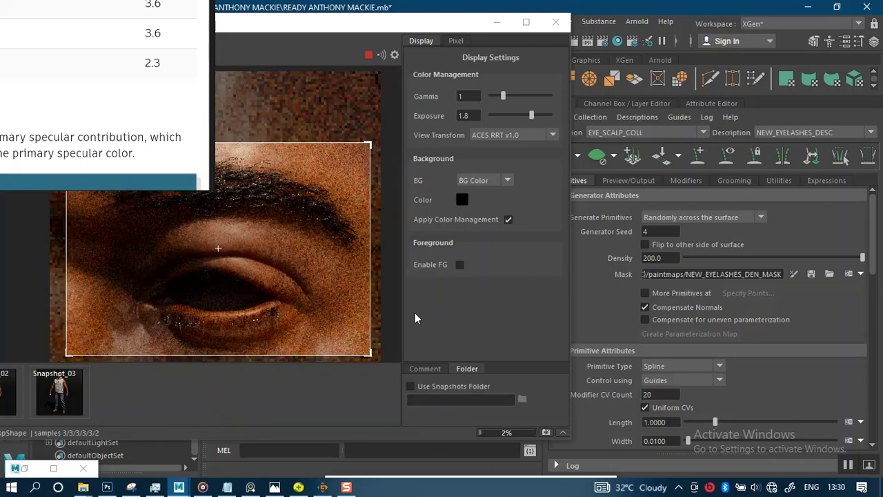
{"action": "scroll", "coordinate": [723, 390], "scroll_direction": "down", "scroll_amount": 1}
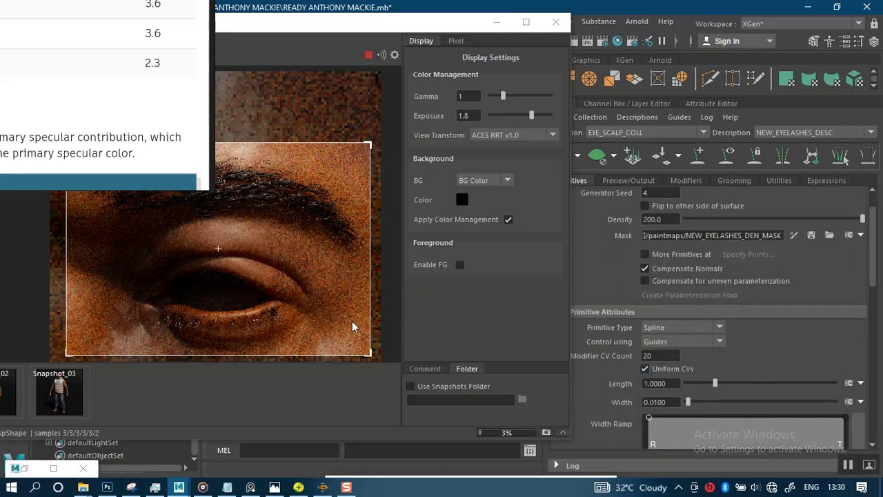
{"action": "scroll", "coordinate": [266, 318], "scroll_direction": "up", "scroll_amount": 1}
{"action": "middle_click_drag", "start_coordinate": [266, 318], "coordinate": [308, 291], "text": "alt"}
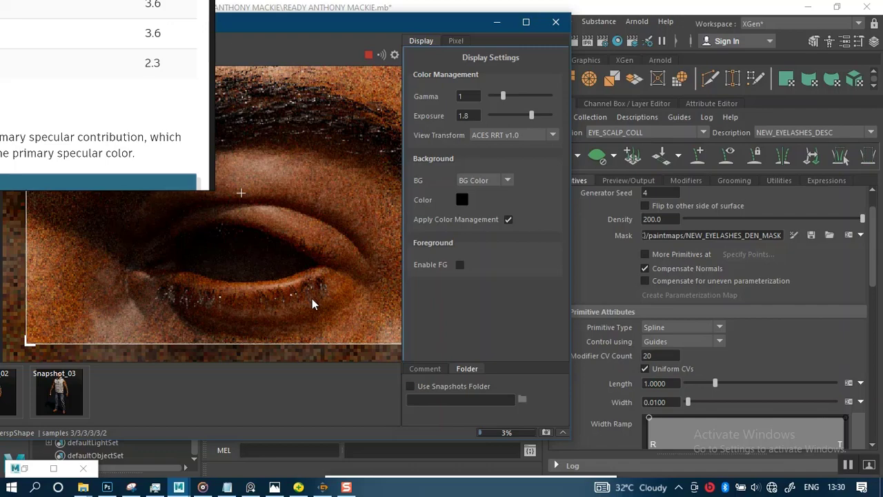
{"action": "scroll", "coordinate": [311, 300], "scroll_direction": "down", "scroll_amount": 3}
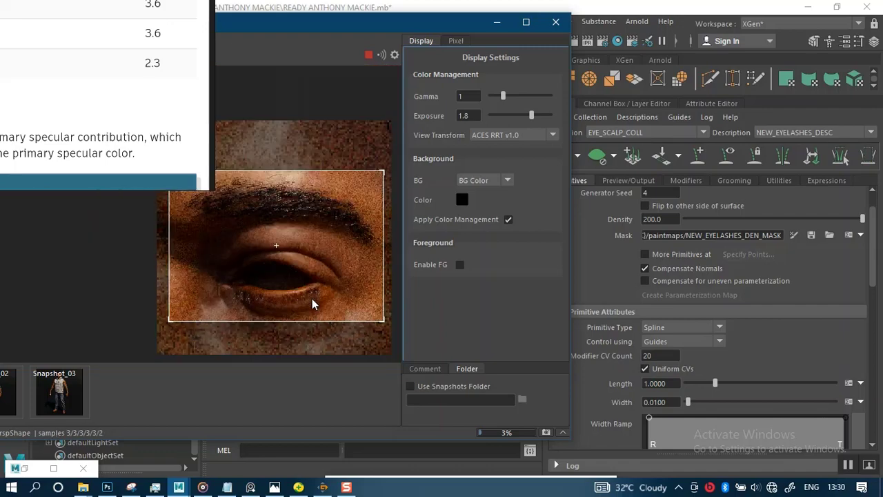
{"action": "scroll", "coordinate": [312, 299], "scroll_direction": "up", "scroll_amount": 1}
{"action": "scroll", "coordinate": [312, 300], "scroll_direction": "up", "scroll_amount": 3}
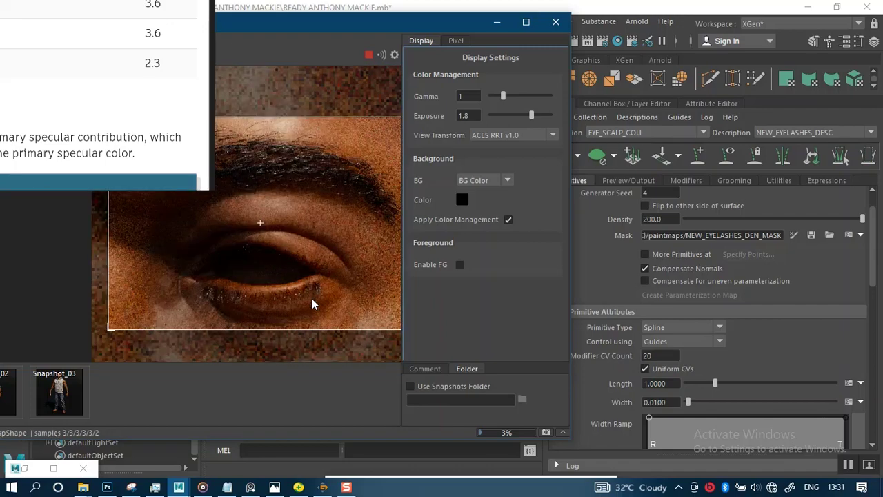
{"action": "scroll", "coordinate": [312, 299], "scroll_direction": "up", "scroll_amount": 2}
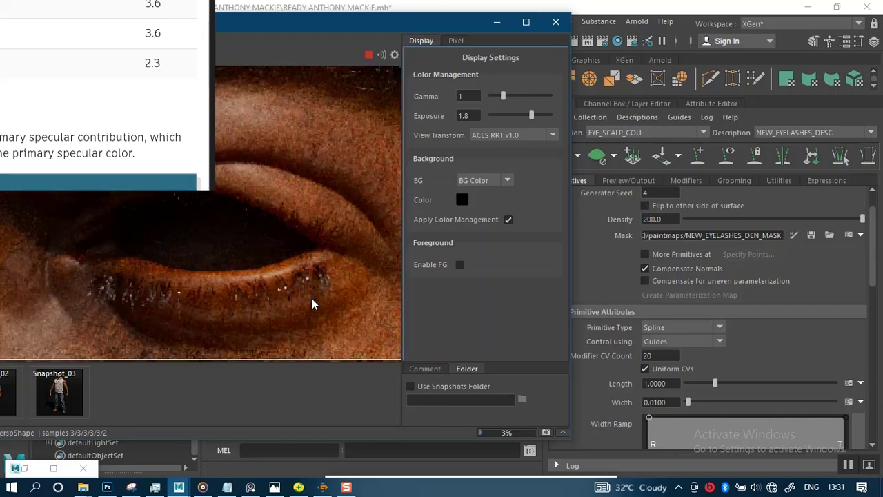
{"action": "scroll", "coordinate": [312, 304], "scroll_direction": "down", "scroll_amount": 2}
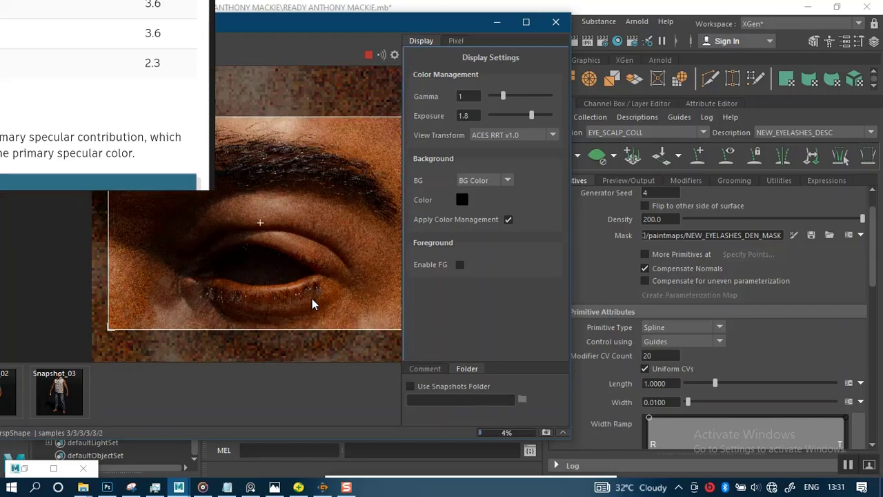
{"action": "scroll", "coordinate": [312, 303], "scroll_direction": "down", "scroll_amount": 1}
{"action": "scroll", "coordinate": [312, 304], "scroll_direction": "up", "scroll_amount": 1}
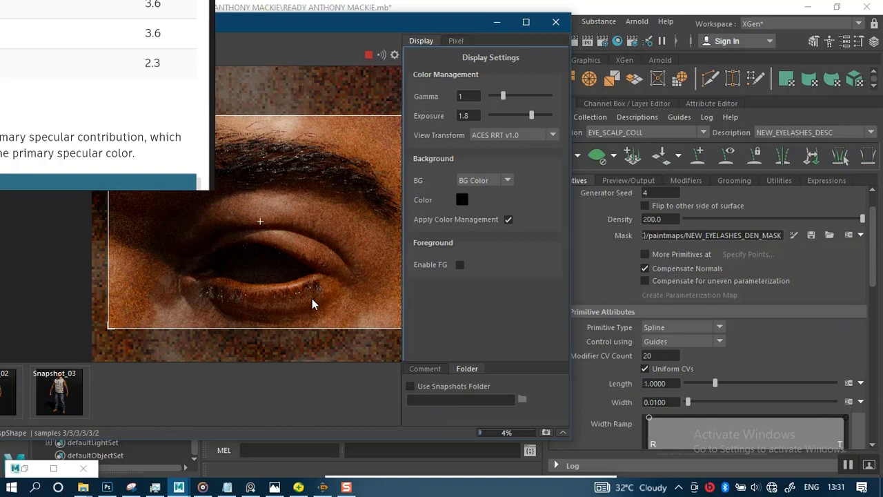
{"action": "scroll", "coordinate": [312, 303], "scroll_direction": "down", "scroll_amount": 1}
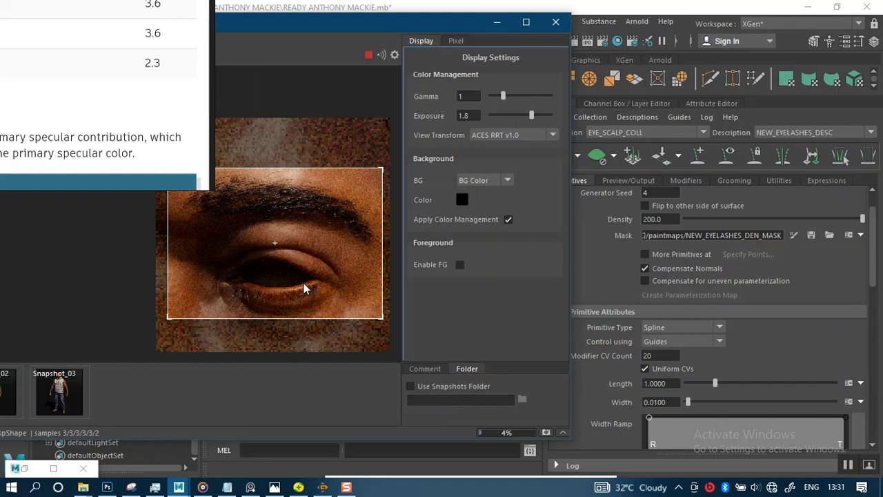
{"action": "scroll", "coordinate": [303, 284], "scroll_direction": "up", "scroll_amount": 1}
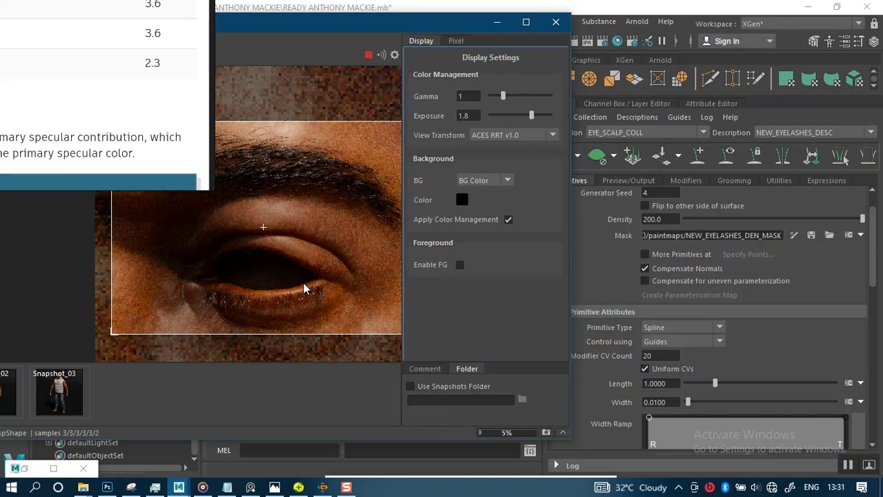
{"action": "scroll", "coordinate": [304, 284], "scroll_direction": "down", "scroll_amount": 1}
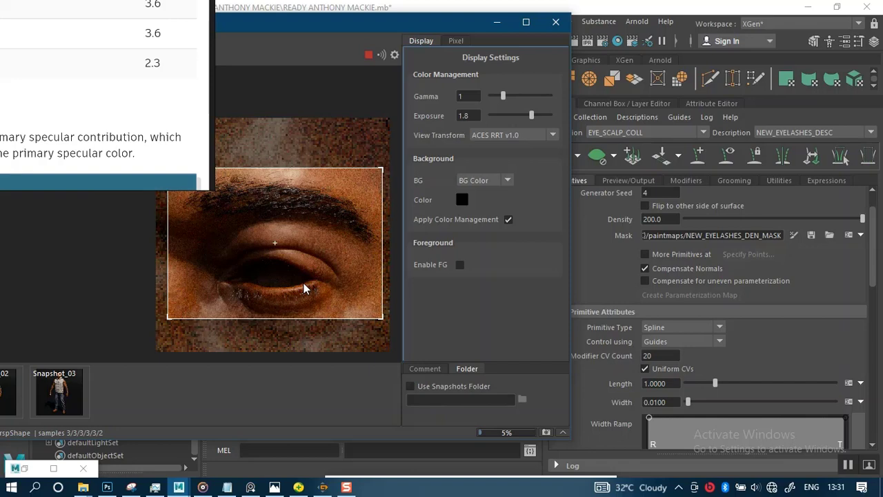
{"action": "scroll", "coordinate": [303, 282], "scroll_direction": "up", "scroll_amount": 1}
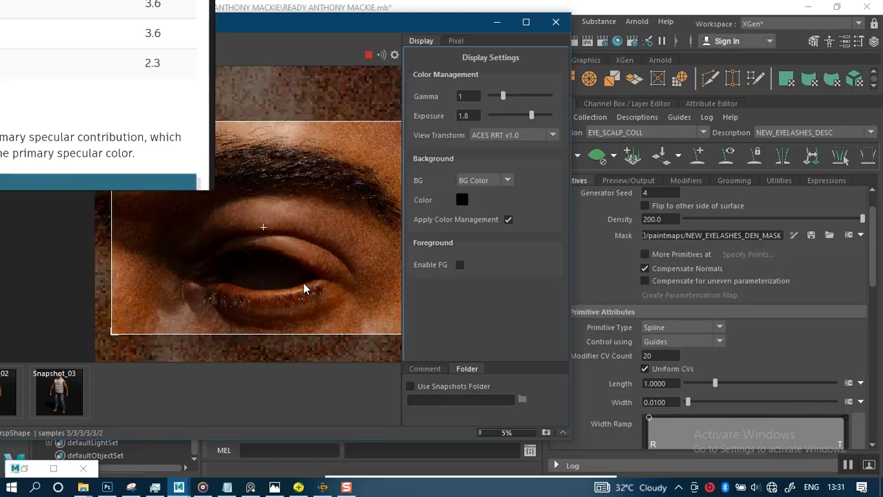
{"action": "scroll", "coordinate": [303, 284], "scroll_direction": "down", "scroll_amount": 1}
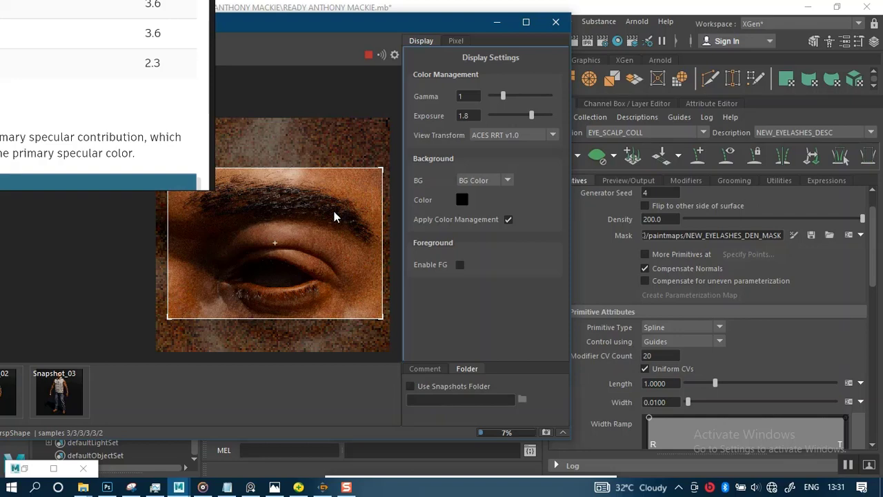
{"action": "scroll", "coordinate": [334, 211], "scroll_direction": "up", "scroll_amount": 2}
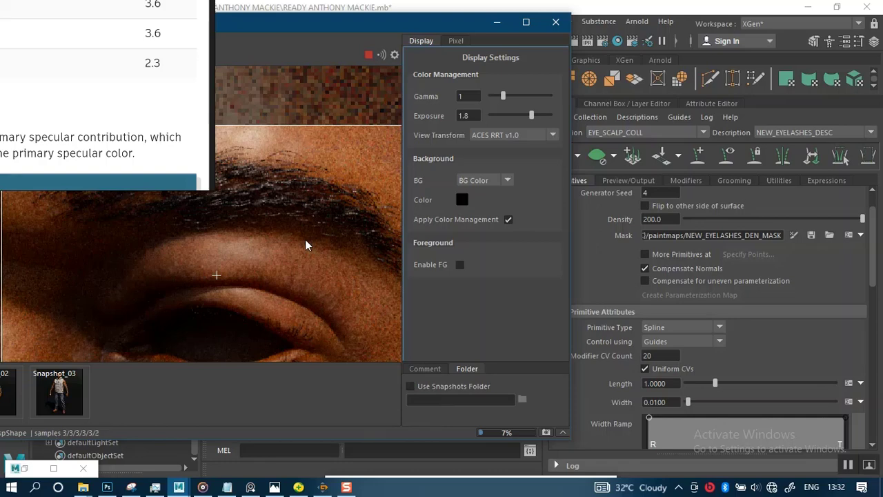
{"action": "scroll", "coordinate": [305, 240], "scroll_direction": "down", "scroll_amount": 1}
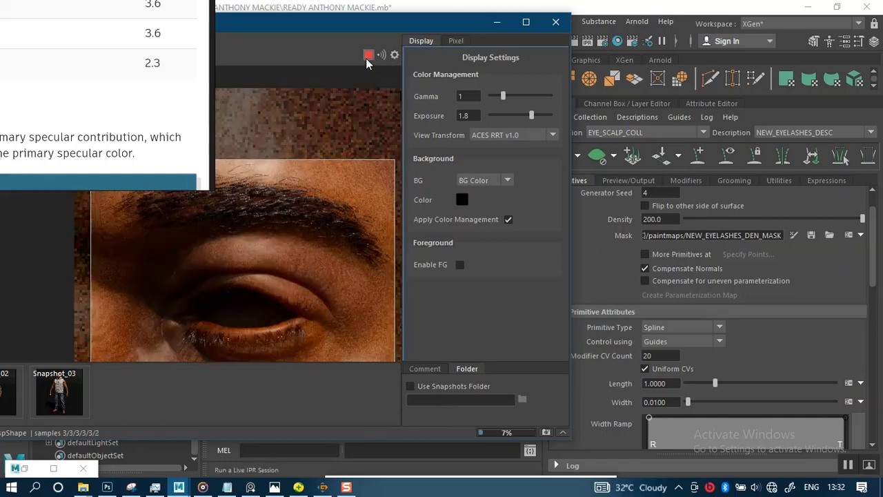
Minimize the render view and switch XGen to MUSTACH_DESCRIPTION in the BEARD_COLL collection, with the mouth and beard framed.
{"action": "left_click", "coordinate": [498, 25]}
{"action": "left_click", "coordinate": [667, 133]}
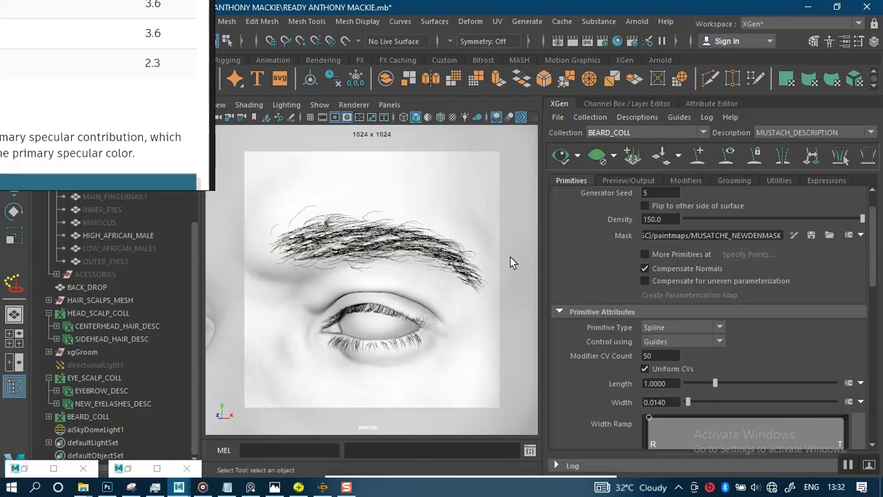
{"action": "right_click_drag", "start_coordinate": [401, 300], "coordinate": [383, 215], "text": "alt"}
{"action": "middle_click_drag", "start_coordinate": [399, 296], "coordinate": [412, 250], "text": "alt"}
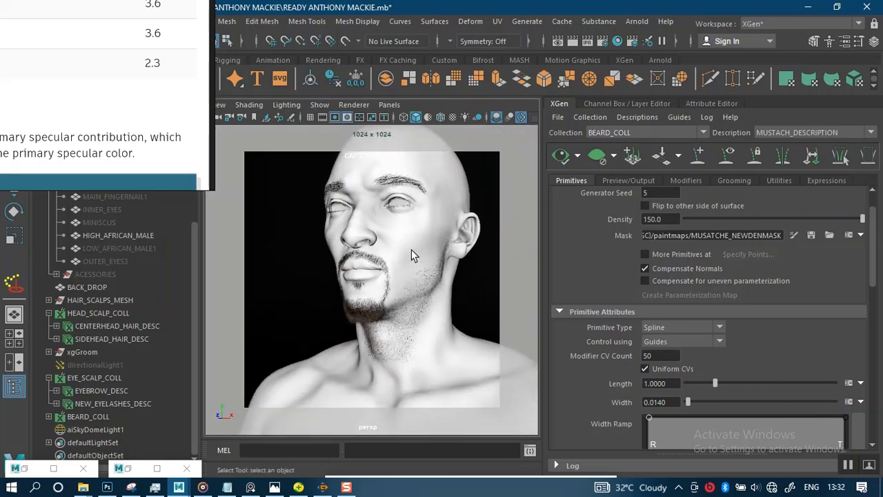
{"action": "right_click_drag", "start_coordinate": [412, 252], "coordinate": [405, 294], "text": "alt"}
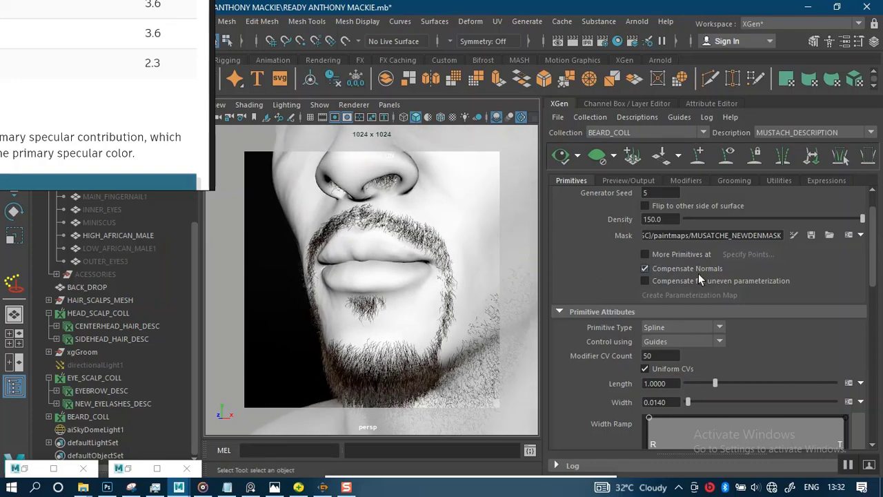
Set the mustache description's density to 200 and refresh the XGen preview.
{"action": "scroll", "coordinate": [874, 279], "scroll_direction": "up", "scroll_amount": 2}
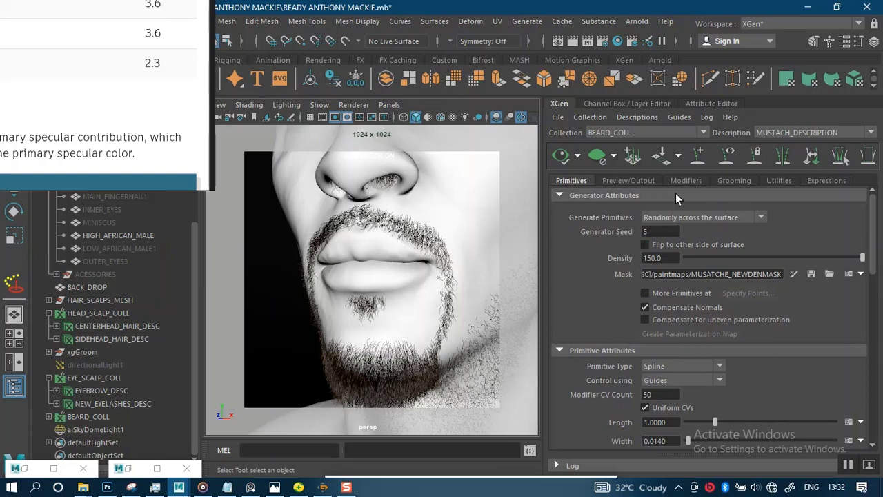
{"action": "double_click", "coordinate": [666, 257]}
{"action": "type", "text": "200"}
{"action": "key", "text": "Return"}
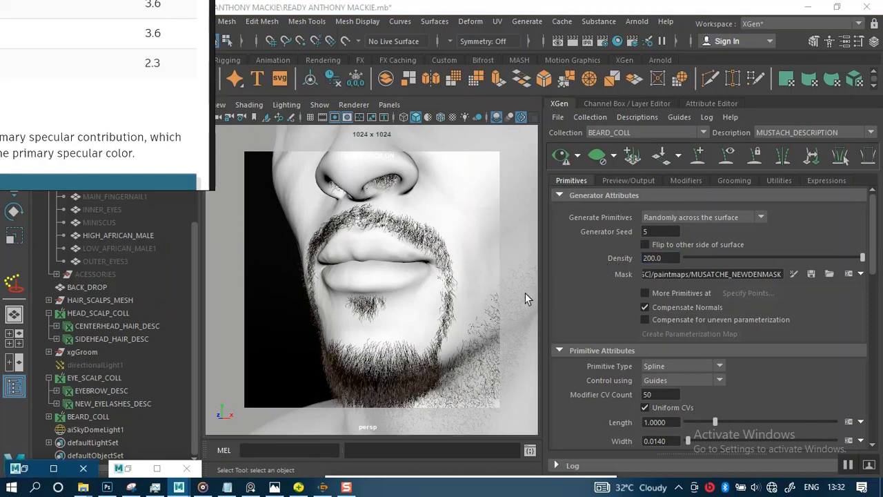
{"action": "left_click", "coordinate": [561, 155]}
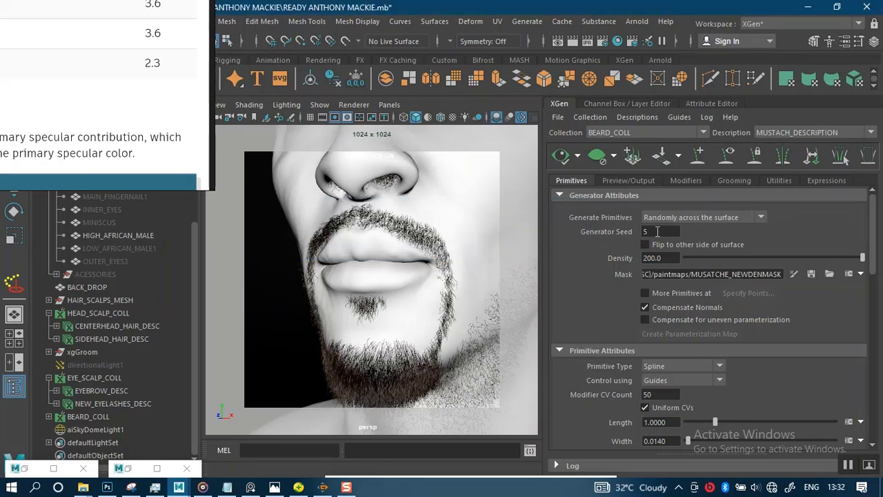
Set up the clumping maps for the mustache description's Clumping1 modifier.
{"action": "left_click", "coordinate": [687, 181]}
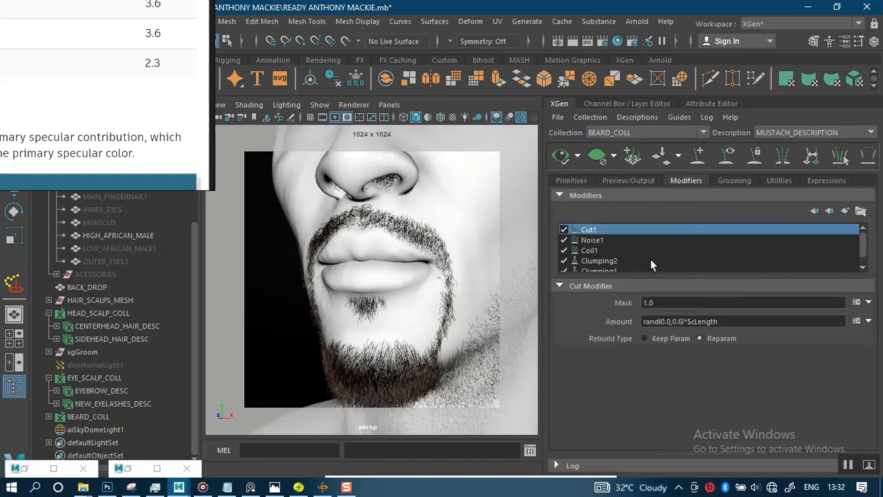
{"action": "left_click", "coordinate": [612, 271]}
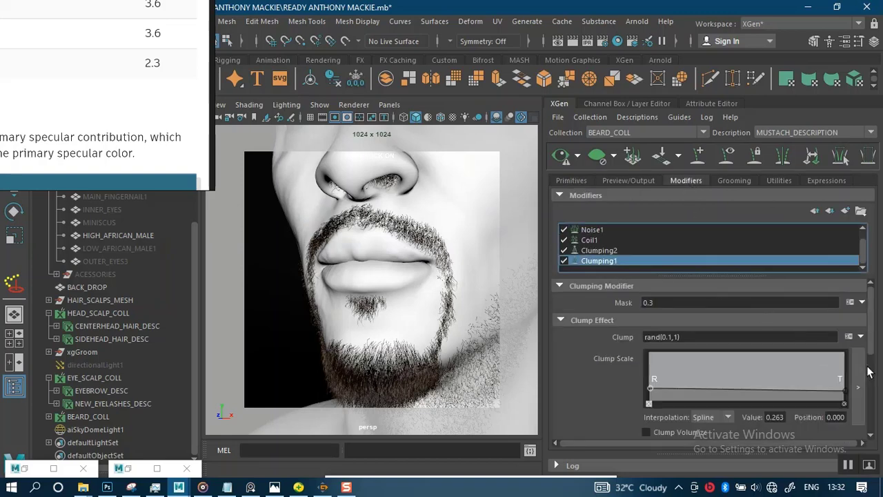
{"action": "scroll", "coordinate": [871, 355], "scroll_direction": "down", "scroll_amount": 1}
{"action": "scroll", "coordinate": [871, 355], "scroll_direction": "down", "scroll_amount": 5}
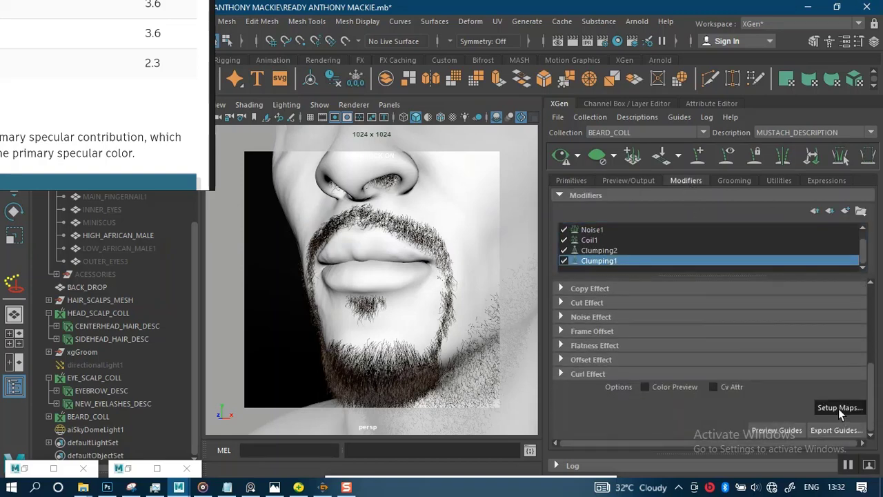
{"action": "left_click", "coordinate": [838, 409]}
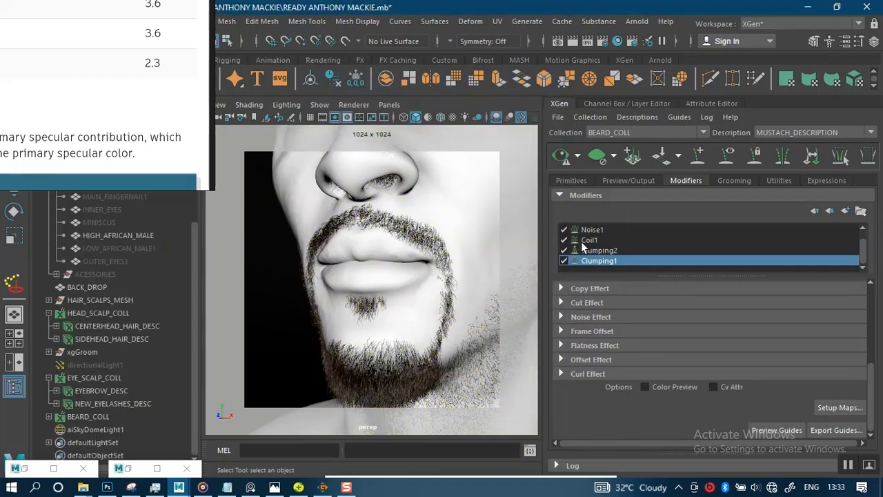
Generate and save the clumping maps for the mustache description's Clumping2 modifier, and refresh the XGen preview.
{"action": "left_click", "coordinate": [589, 250]}
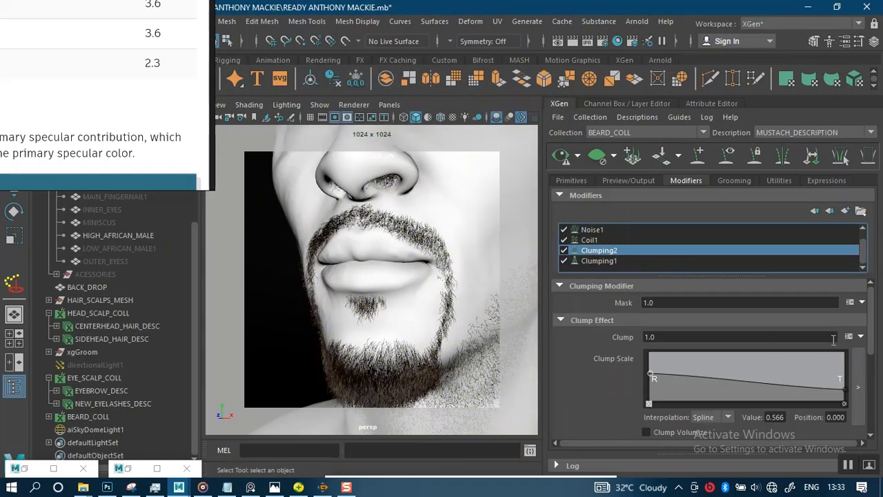
{"action": "scroll", "coordinate": [837, 372], "scroll_direction": "down", "scroll_amount": 5}
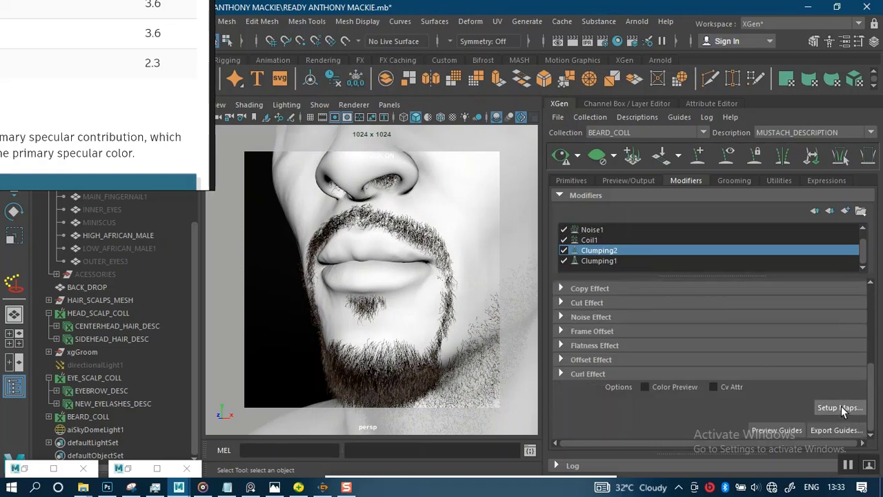
{"action": "left_click", "coordinate": [841, 407]}
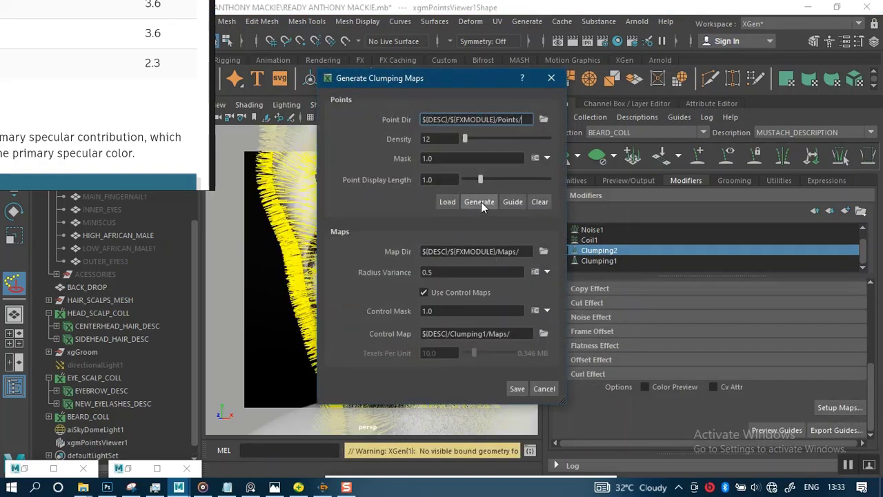
{"action": "left_click", "coordinate": [480, 201]}
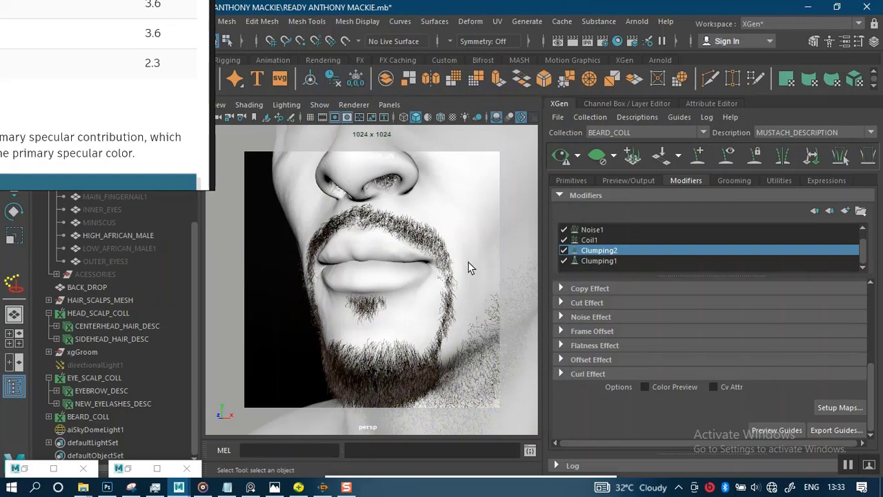
{"action": "left_click", "coordinate": [556, 162]}
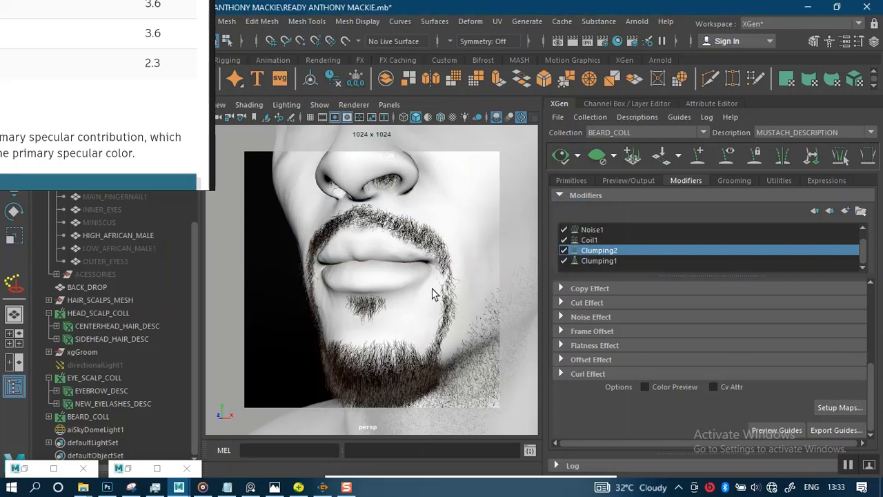
Set the renderer in the mustache description's output settings so its hairs render in Arnold.
{"action": "scroll", "coordinate": [426, 277], "scroll_direction": "down", "scroll_amount": 1}
{"action": "left_click_drag", "start_coordinate": [425, 278], "coordinate": [419, 245], "text": "alt"}
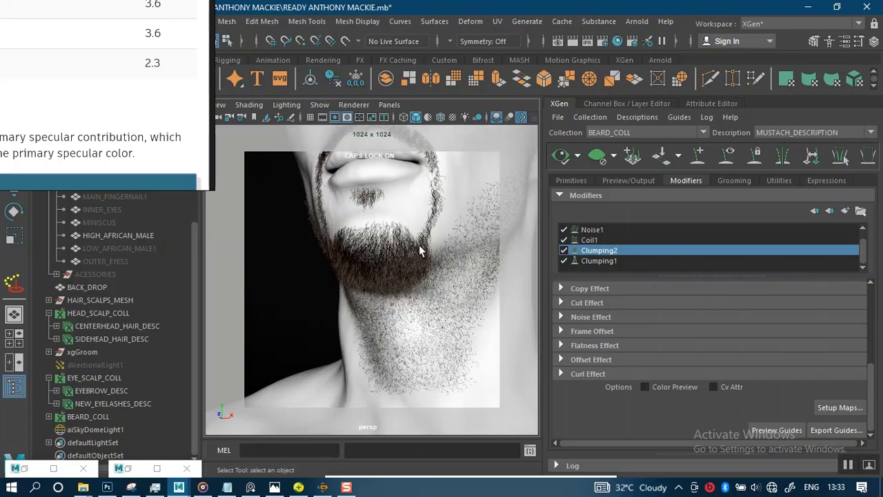
{"action": "middle_click_drag", "start_coordinate": [414, 260], "coordinate": [405, 306], "text": "alt"}
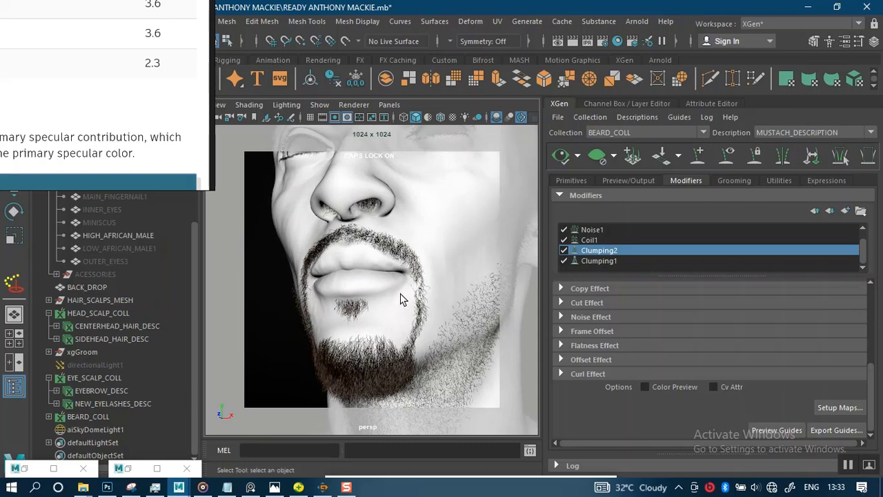
{"action": "left_click_drag", "start_coordinate": [401, 287], "coordinate": [404, 283], "text": "alt"}
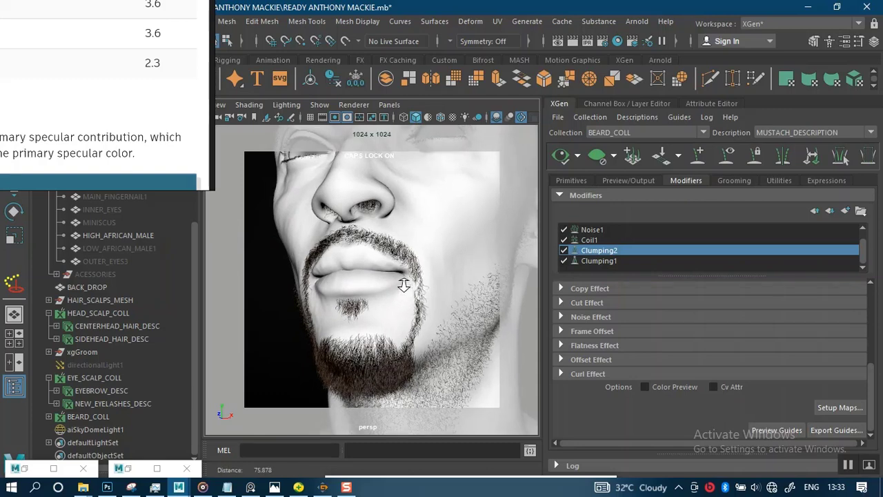
{"action": "middle_click_drag", "start_coordinate": [403, 286], "coordinate": [406, 283], "text": "alt"}
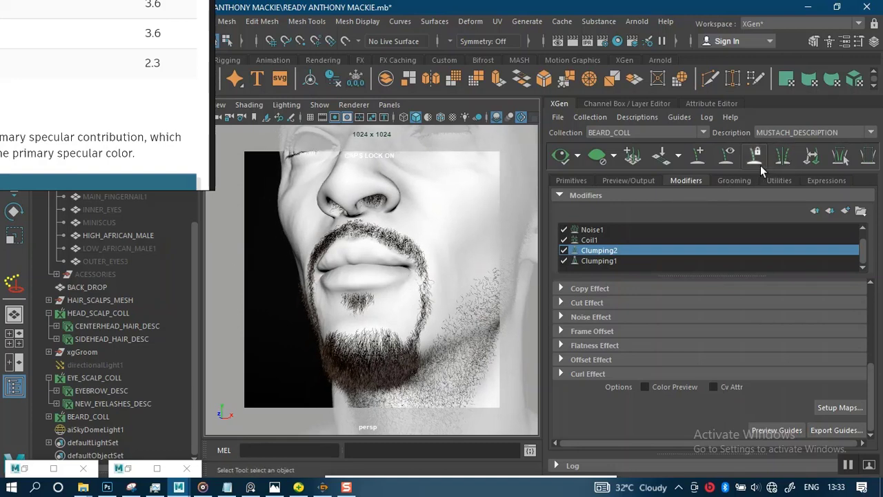
{"action": "left_click", "coordinate": [629, 180]}
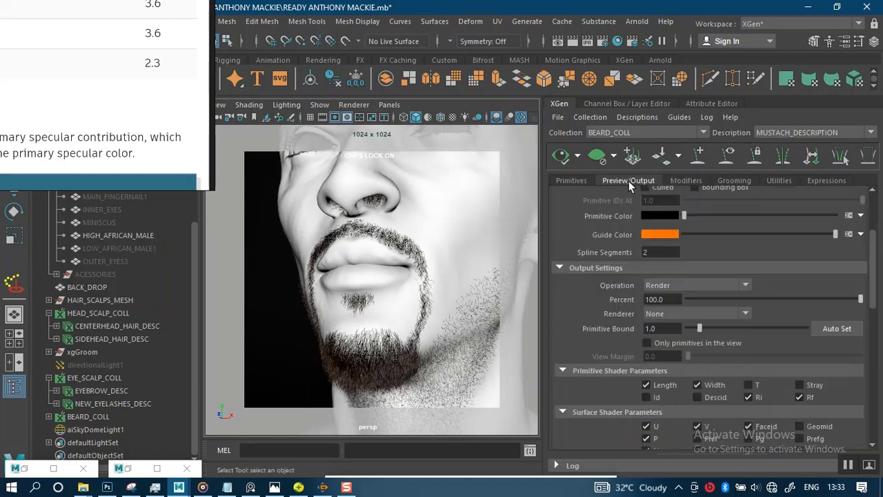
{"action": "left_click", "coordinate": [718, 314]}
{"action": "left_click", "coordinate": [690, 330]}
Set the mustache description's primitive width to 0.0120.
{"action": "left_click", "coordinate": [570, 180]}
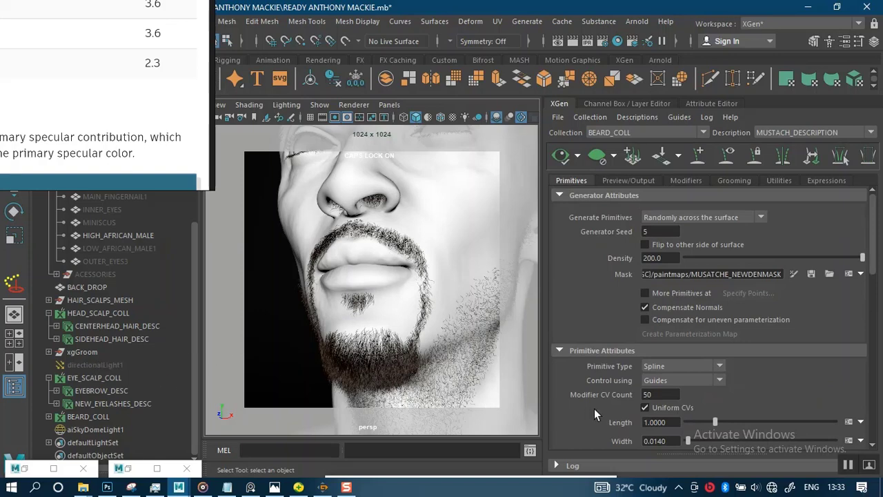
{"action": "left_click", "coordinate": [661, 441]}
{"action": "key", "text": "BackSpace"}
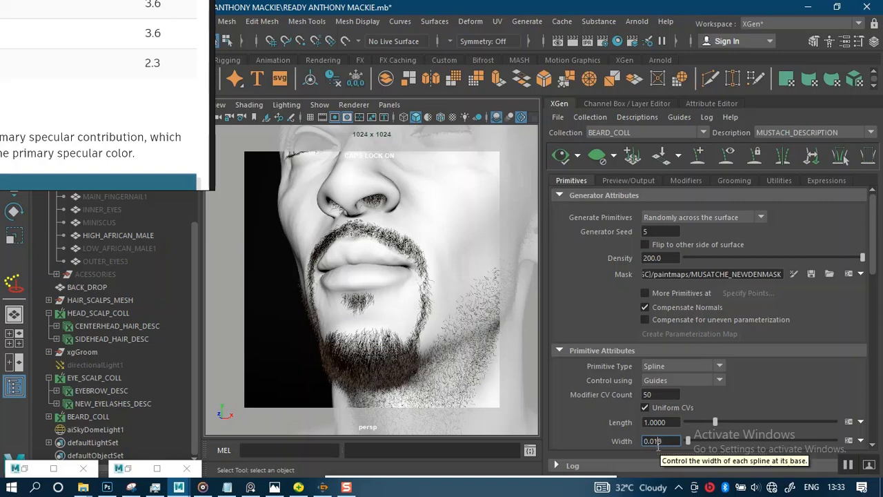
{"action": "type", "text": "20"}
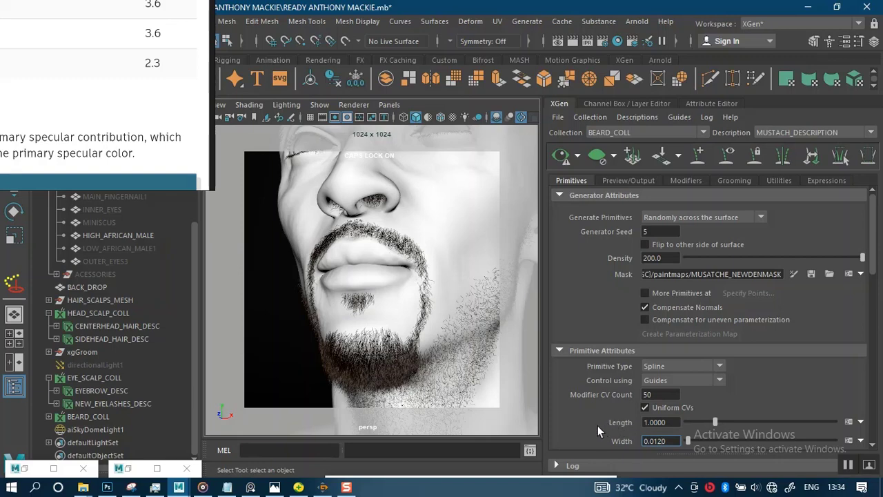
{"action": "key", "text": "Return"}
Assign a new aiStandardHair material to MUSTACH_DESCRIPTION in the BEARD_COLL collection.
{"action": "left_click", "coordinate": [49, 417]}
{"action": "left_click", "coordinate": [96, 429]}
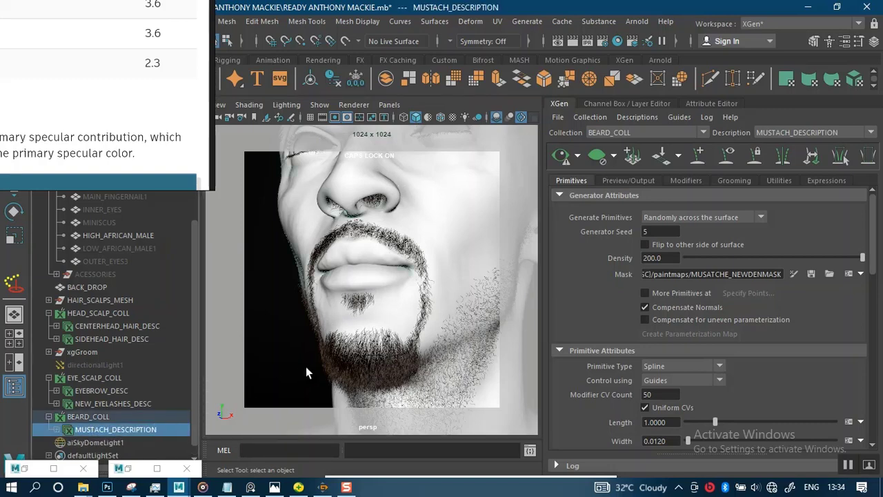
{"action": "right_click", "coordinate": [380, 350]}
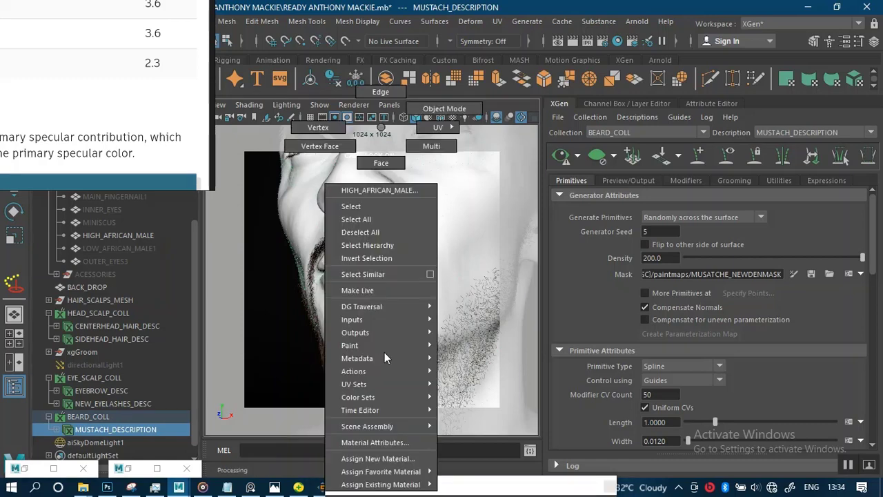
{"action": "left_click", "coordinate": [391, 458]}
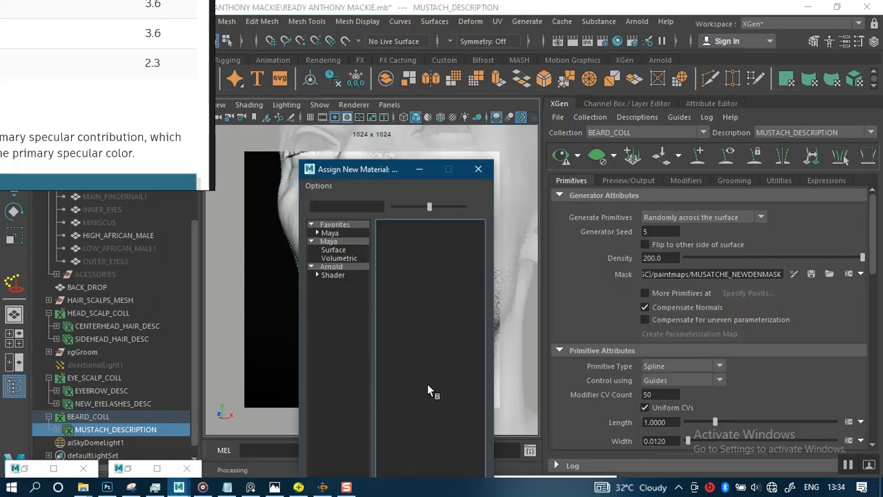
{"action": "left_click", "coordinate": [345, 267]}
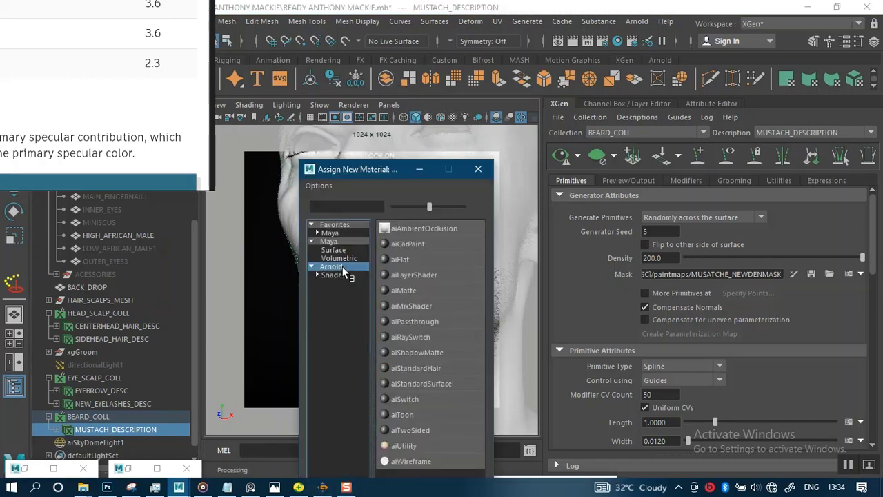
{"action": "left_click", "coordinate": [408, 367]}
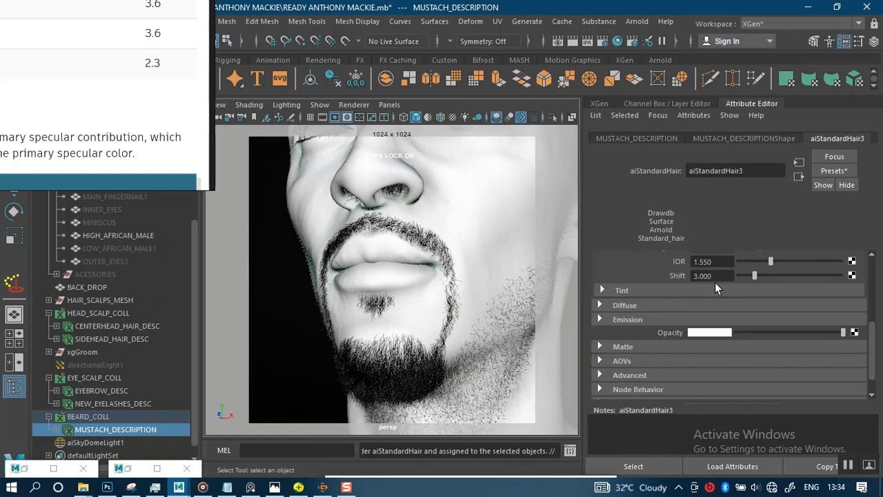
Rename the new hair material as BEARD_MUSTCAHE.
{"action": "left_click_drag", "start_coordinate": [751, 174], "coordinate": [640, 171]}
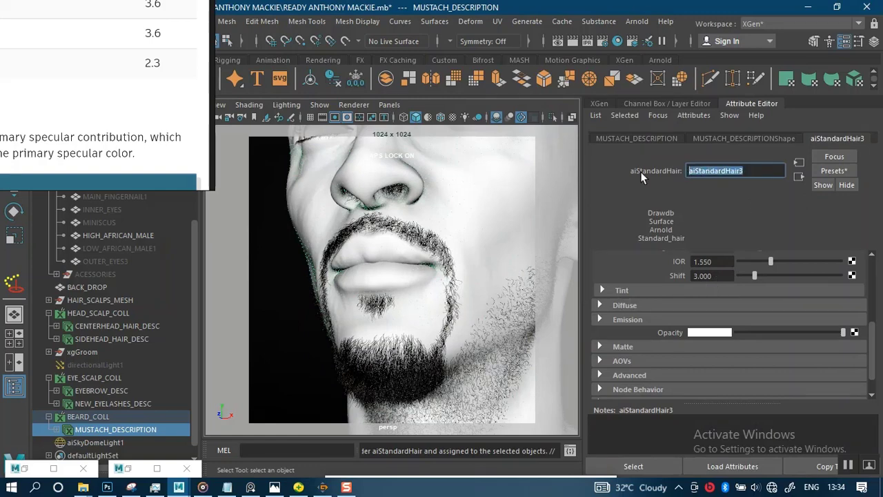
{"action": "type", "text": "BEARD "}
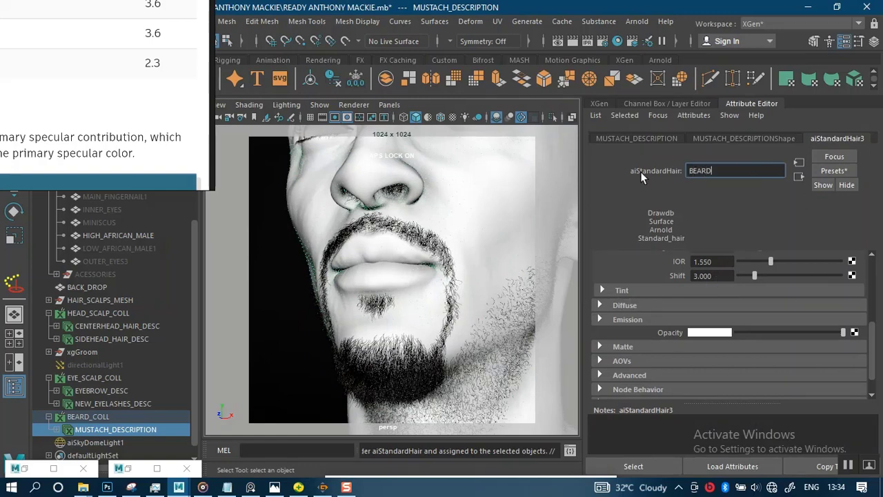
{"action": "type", "text": "MUSTCAHE"}
{"action": "key", "text": "Return"}
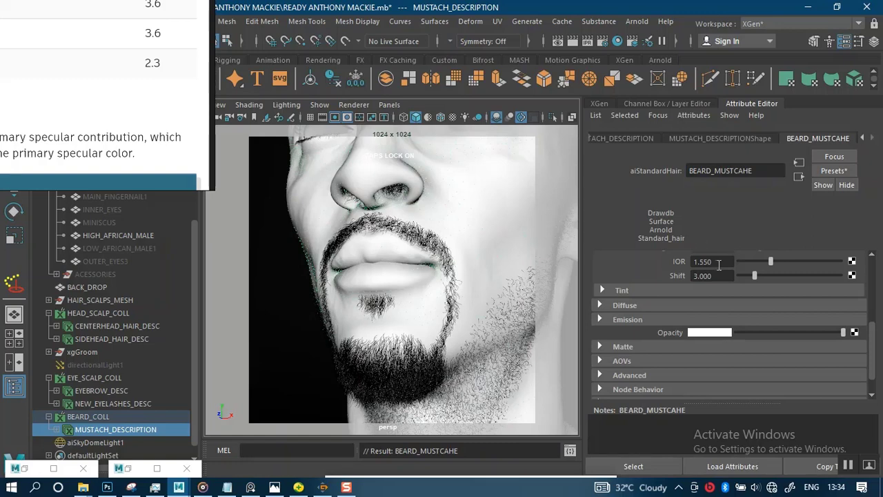
Set the specular Shift of the BEARD_MUSTCAHE hair material to 2.3.
{"action": "scroll", "coordinate": [720, 265], "scroll_direction": "up", "scroll_amount": 2}
{"action": "left_click_drag", "start_coordinate": [729, 354], "coordinate": [659, 362]}
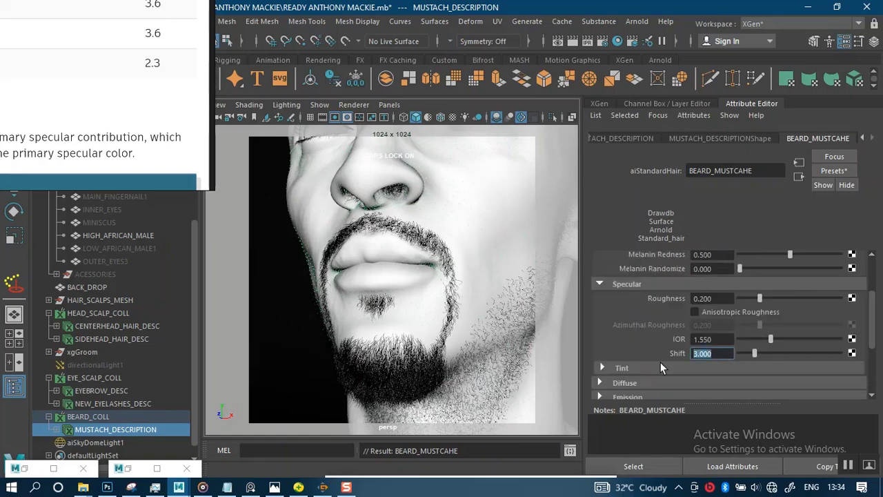
{"action": "type", "text": "2.3"}
{"action": "key", "text": "Return"}
Set the beard hair material's Melanin to 0.85 and Melanin Randomize to 0.3, and save the scene.
{"action": "scroll", "coordinate": [660, 361], "scroll_direction": "up", "scroll_amount": 2}
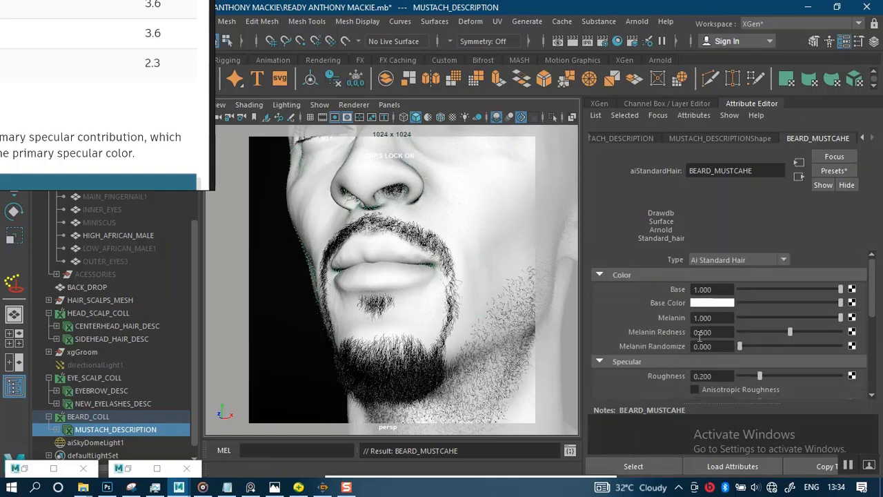
{"action": "left_click_drag", "start_coordinate": [718, 318], "coordinate": [682, 326]}
{"action": "type", "text": "0.85"}
{"action": "key", "text": "Return"}
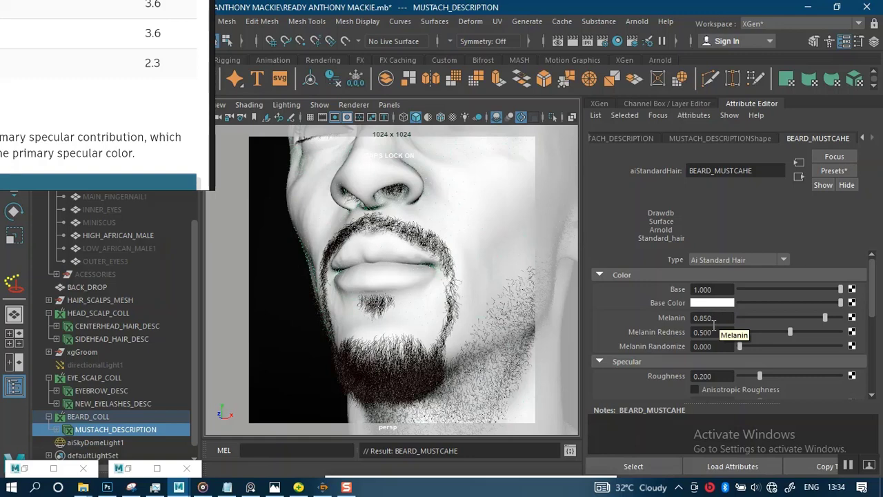
{"action": "left_click", "coordinate": [707, 346]}
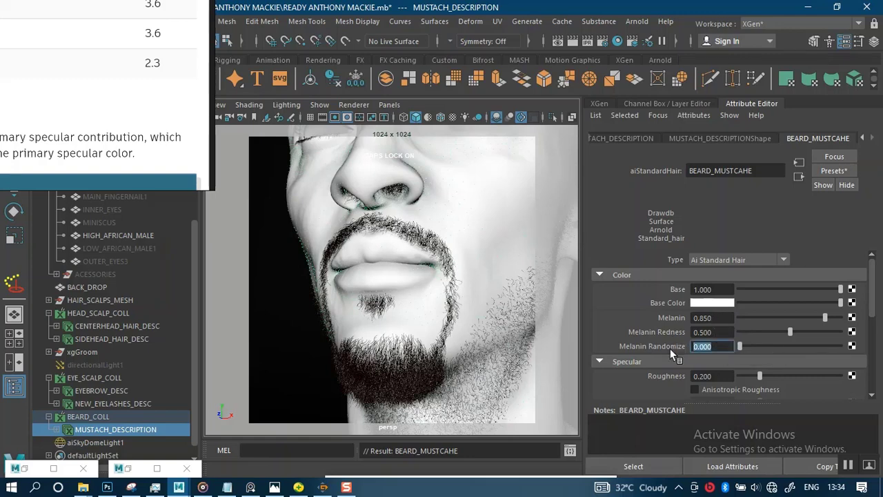
{"action": "type", "text": "0.3"}
{"action": "key", "text": "Return"}
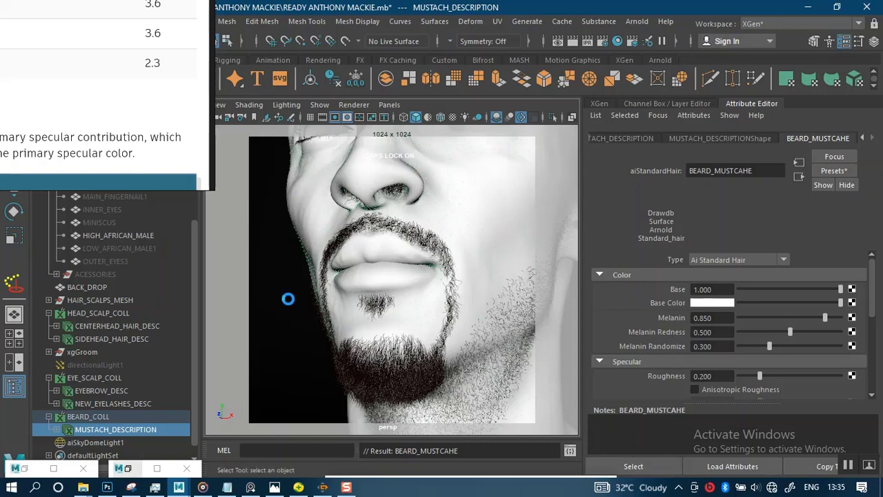
{"action": "key", "text": "ctrl+s"}
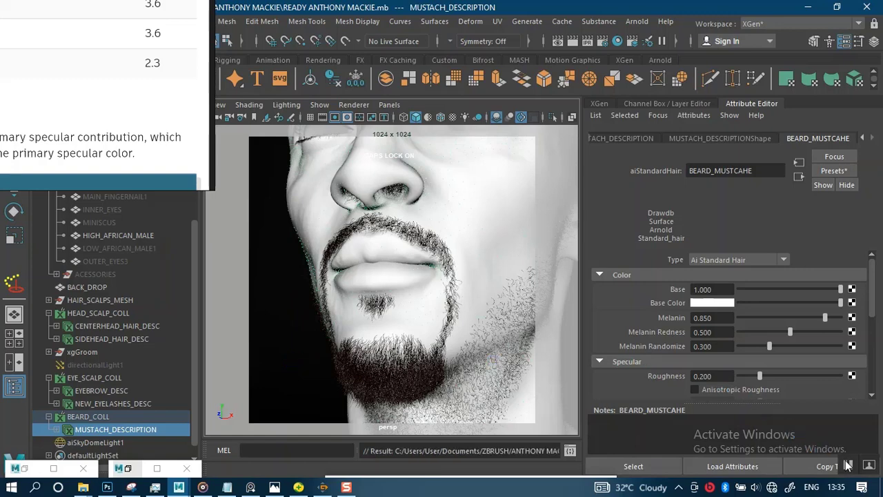
Restore the Arnold render view, move the reference text clear of it, and render the full frame without the crop region.
{"action": "left_click", "coordinate": [128, 467]}
{"action": "scroll", "coordinate": [248, 205], "scroll_direction": "down", "scroll_amount": 2}
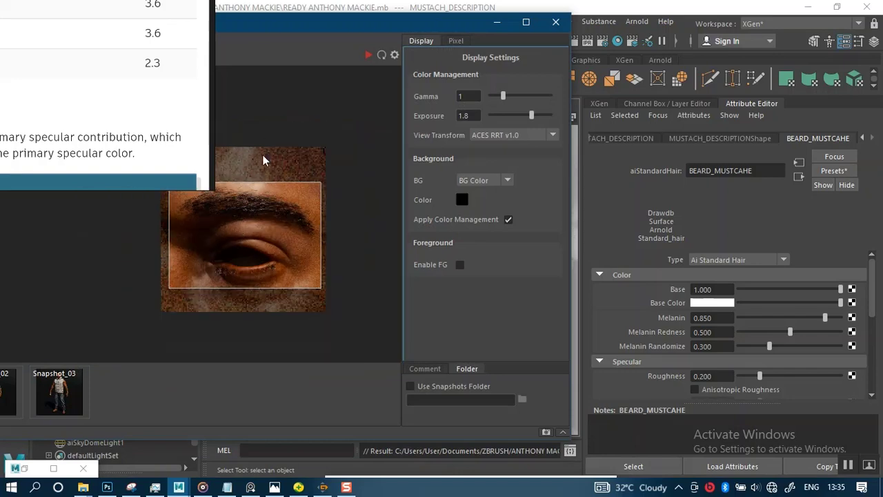
{"action": "left_click_drag", "start_coordinate": [128, 140], "coordinate": [864, 131]}
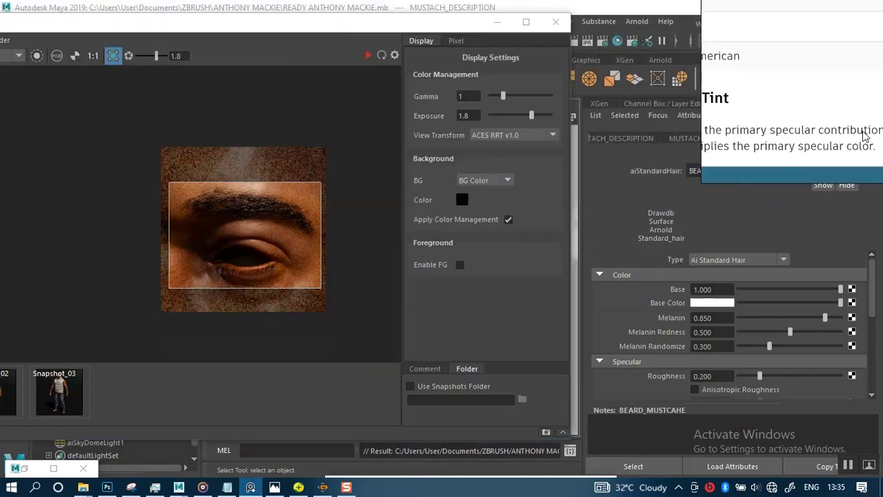
{"action": "left_click", "coordinate": [113, 56]}
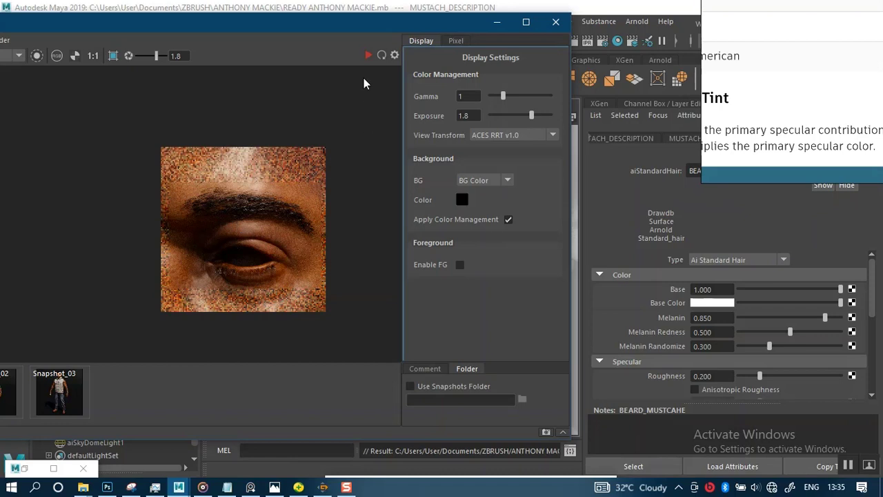
{"action": "left_click", "coordinate": [367, 55]}
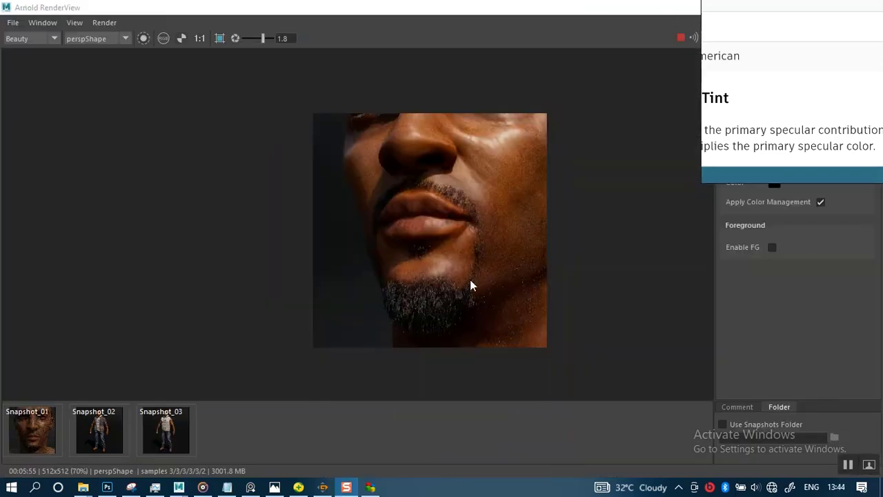
Examine the mustache and beard up close and from farther out in the Arnold render.
{"action": "left_click", "coordinate": [457, 270]}
{"action": "scroll", "coordinate": [457, 292], "scroll_direction": "up", "scroll_amount": 3}
{"action": "scroll", "coordinate": [458, 293], "scroll_direction": "down", "scroll_amount": 2}
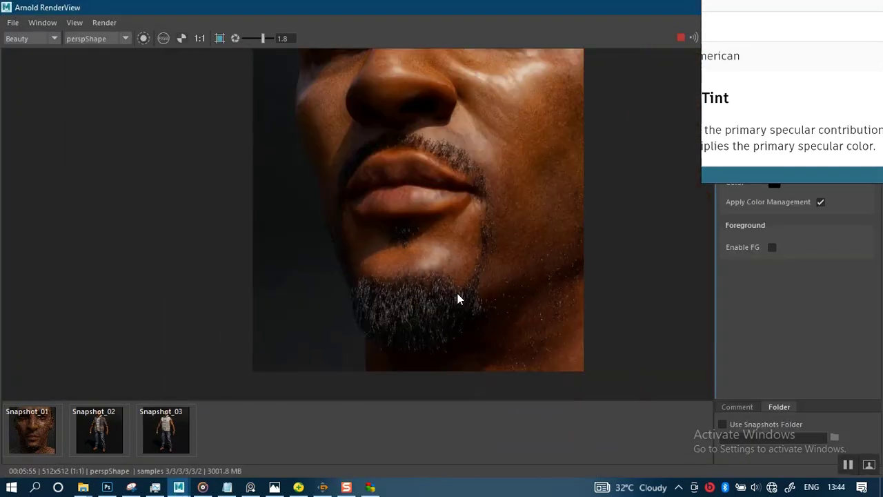
{"action": "scroll", "coordinate": [463, 287], "scroll_direction": "down", "scroll_amount": 1}
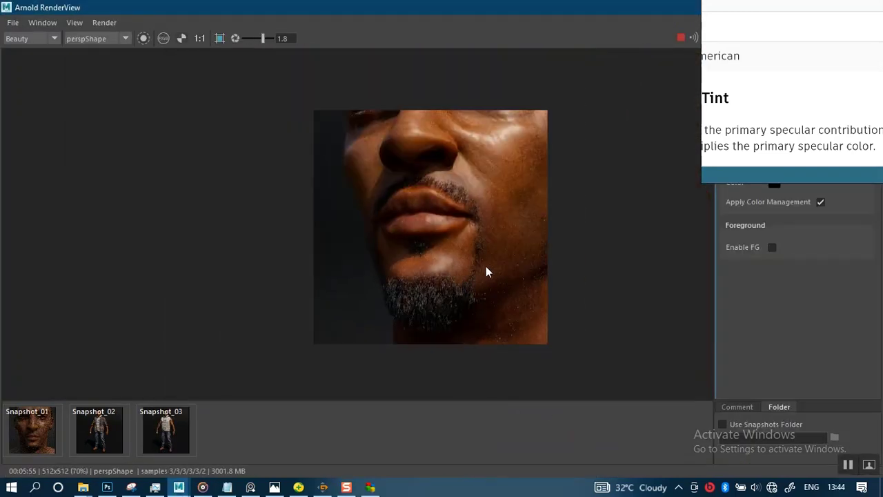
{"action": "scroll", "coordinate": [486, 272], "scroll_direction": "up", "scroll_amount": 1}
Shrink the maximized render view and bring up the mustache description's XGen primitive settings.
{"action": "left_click_drag", "start_coordinate": [770, 132], "coordinate": [184, 240]}
{"action": "left_click", "coordinate": [837, 7]}
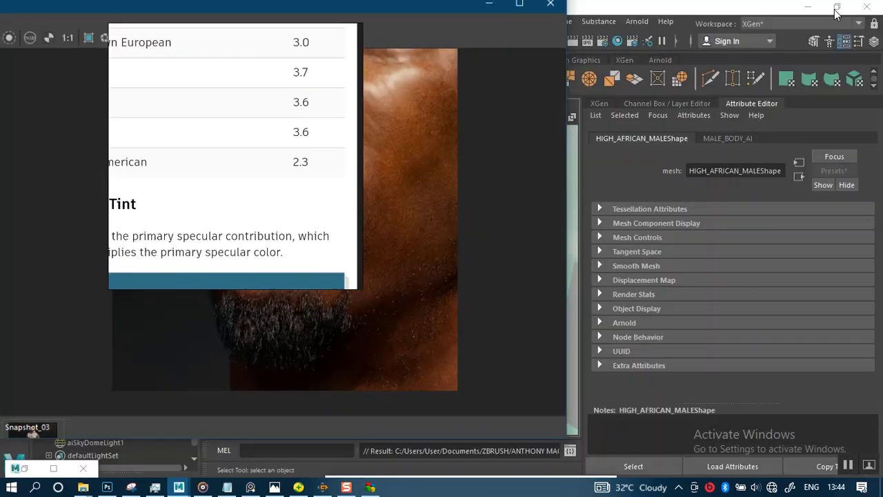
{"action": "left_click", "coordinate": [599, 103]}
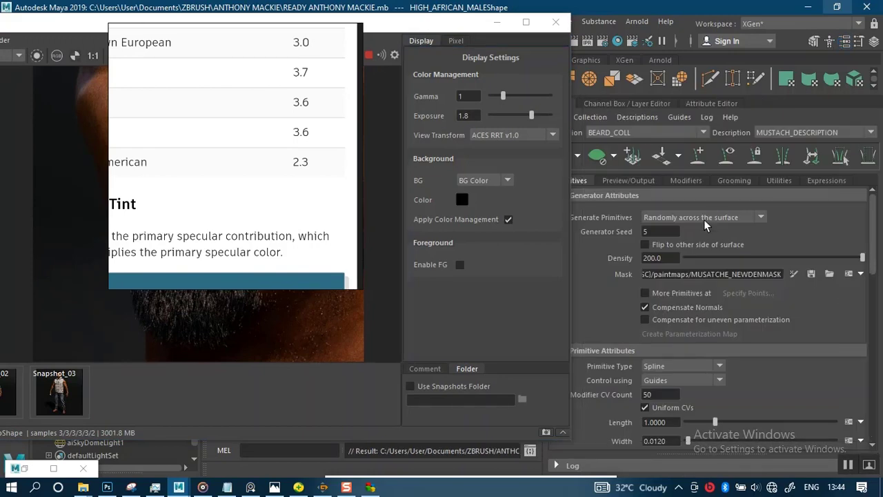
Set the mustache description's Density to 150, shift the render view off the XGen settings, and refresh the XGen preview.
{"action": "left_click", "coordinate": [668, 257]}
{"action": "left_click_drag", "start_coordinate": [667, 258], "coordinate": [621, 259]}
{"action": "type", "text": "150"}
{"action": "key", "text": "Return"}
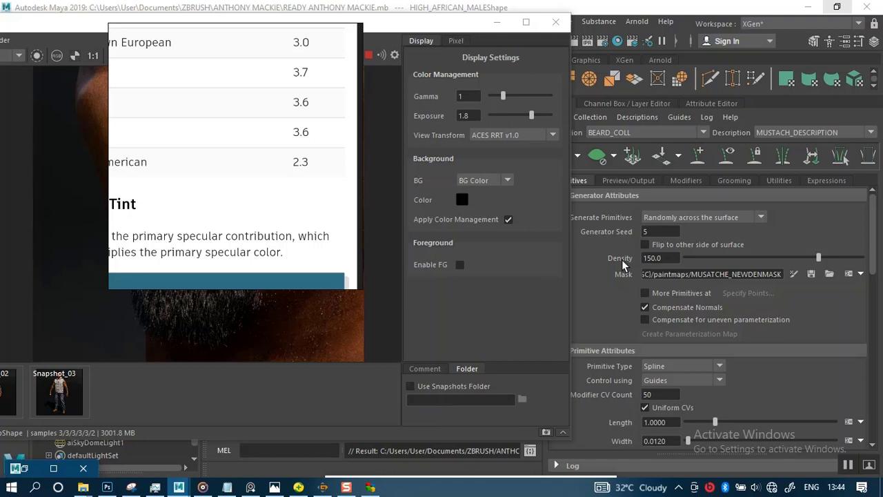
{"action": "left_click_drag", "start_coordinate": [421, 27], "coordinate": [380, 27]}
{"action": "left_click", "coordinate": [557, 156]}
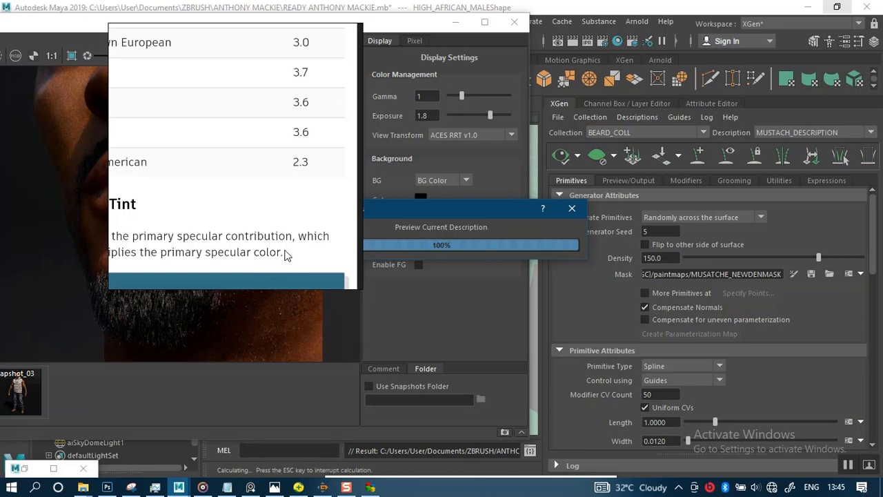
Move the reference text off the render and limit rendering to a crop region around the mouth and chin beard.
{"action": "left_click_drag", "start_coordinate": [271, 249], "coordinate": [650, 223]}
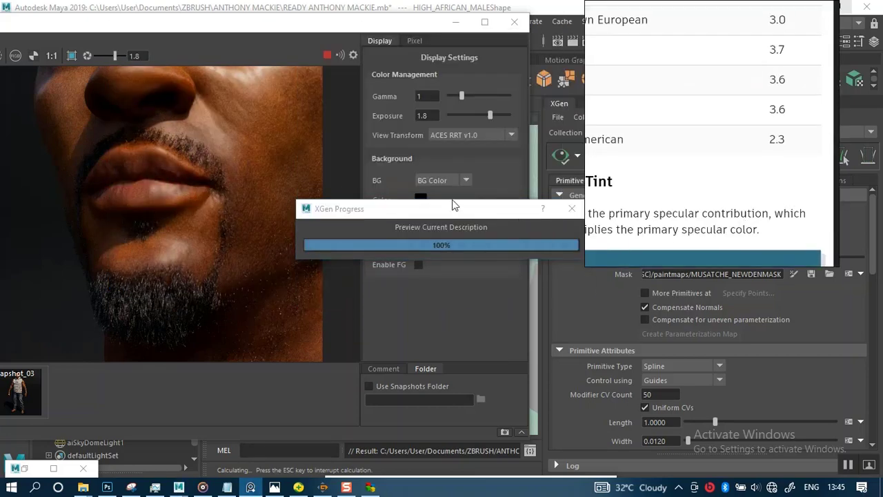
{"action": "left_click", "coordinate": [466, 218]}
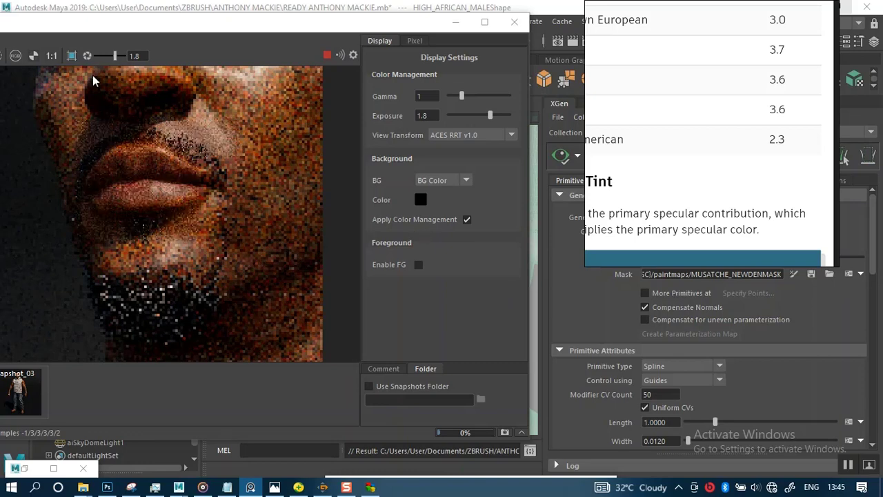
{"action": "left_click", "coordinate": [71, 55]}
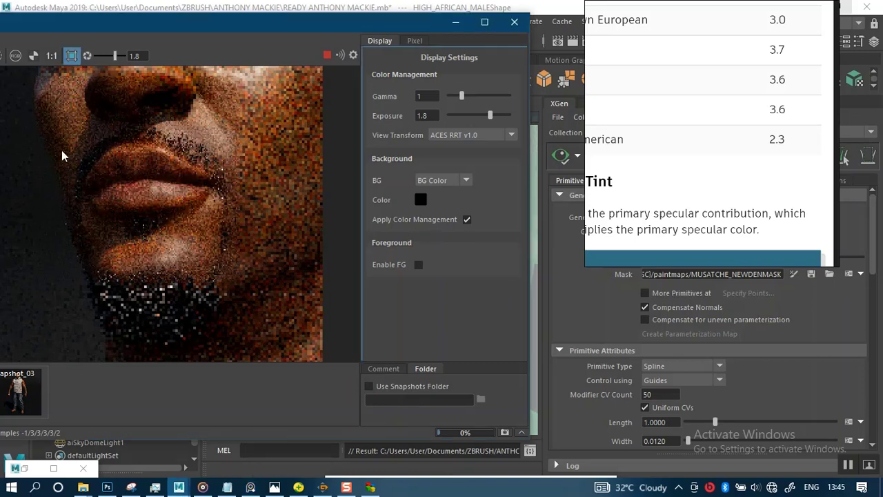
{"action": "left_click_drag", "start_coordinate": [62, 151], "coordinate": [170, 265]}
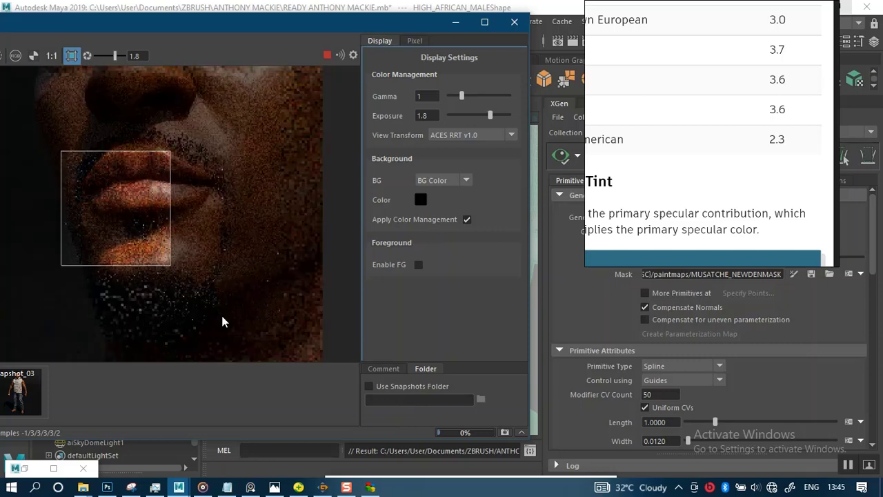
{"action": "left_click_drag", "start_coordinate": [222, 321], "coordinate": [244, 341]}
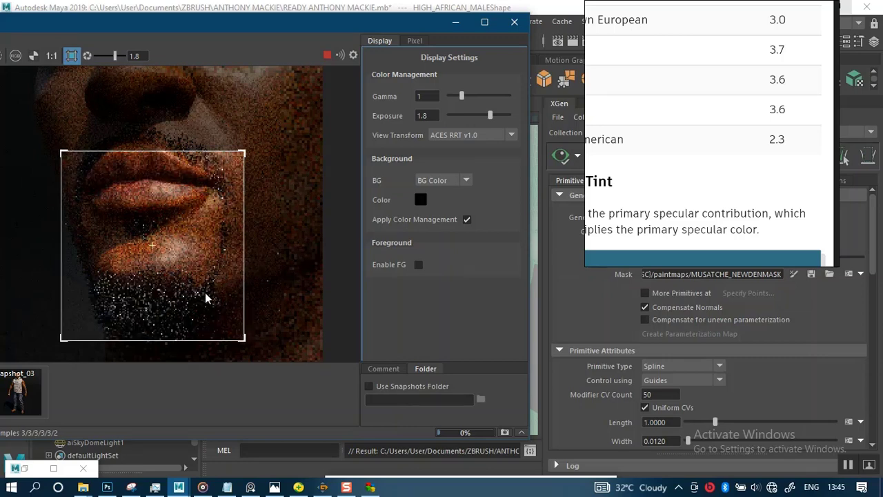
{"action": "left_click", "coordinate": [240, 133]}
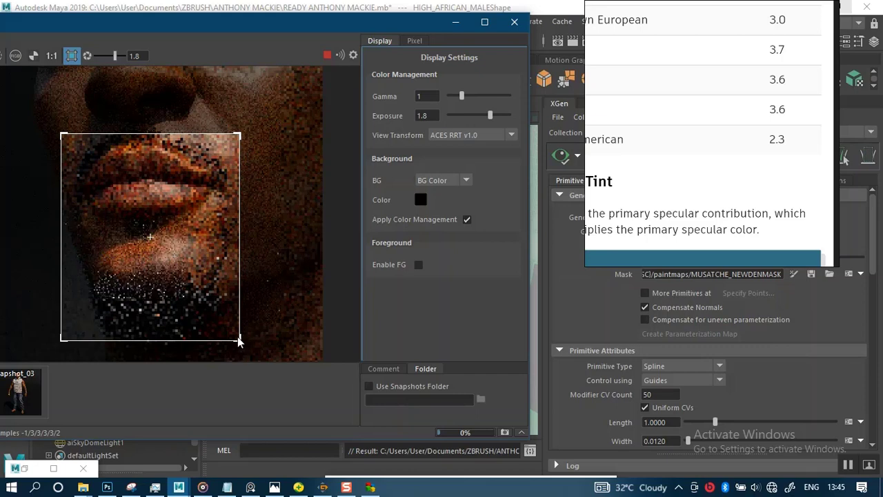
Set the mustache description's Density to 170 and move the reference text clear of the XGen settings.
{"action": "left_click_drag", "start_coordinate": [656, 196], "coordinate": [378, 149]}
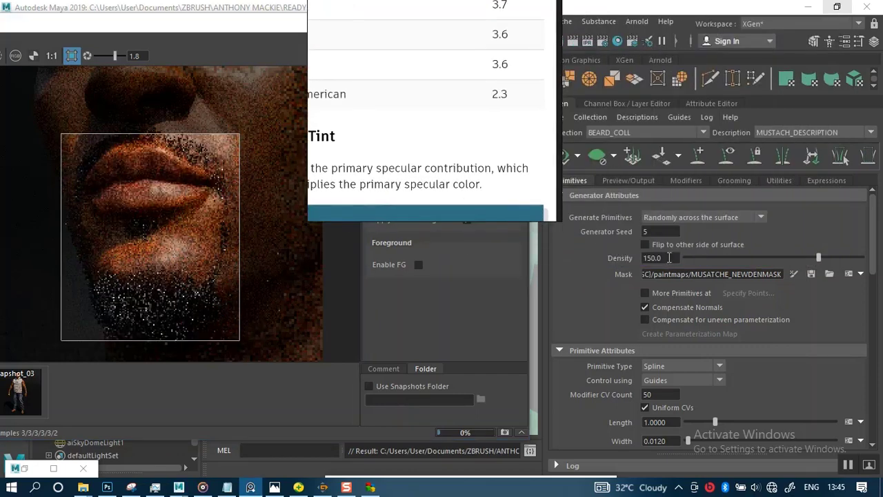
{"action": "left_click_drag", "start_coordinate": [666, 259], "coordinate": [623, 257]}
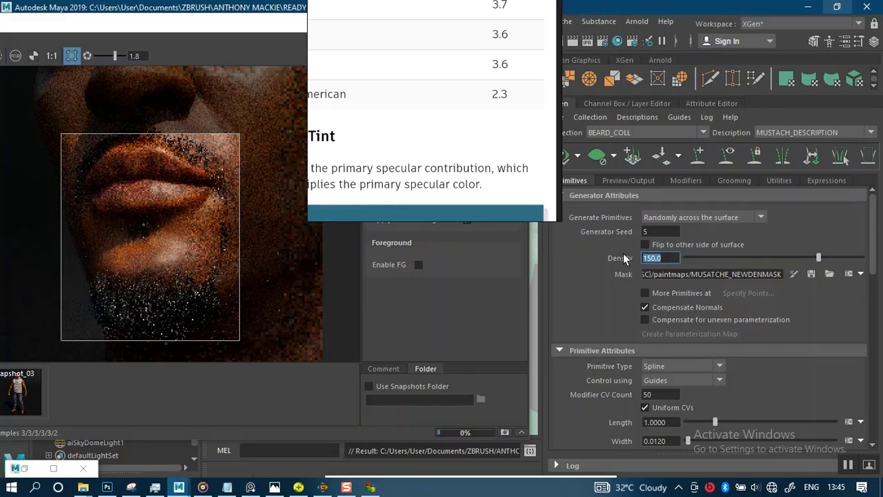
{"action": "type", "text": "170"}
{"action": "key", "text": "Return"}
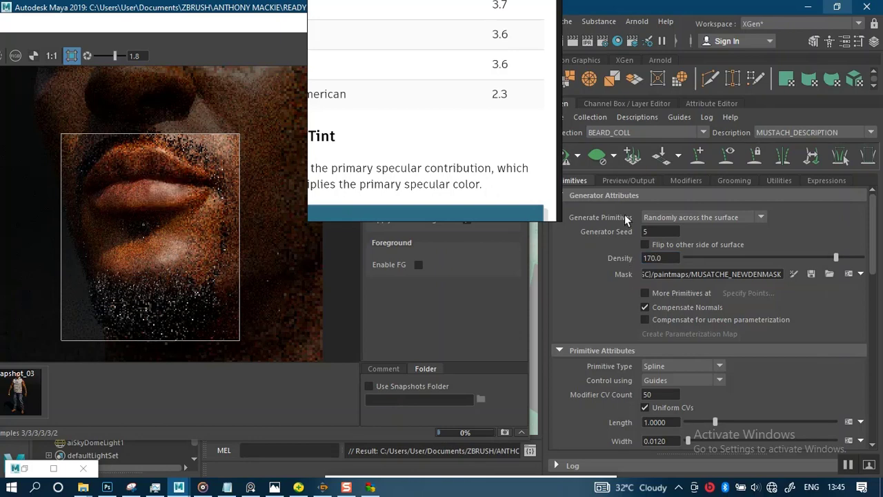
{"action": "left_click_drag", "start_coordinate": [503, 184], "coordinate": [460, 183]}
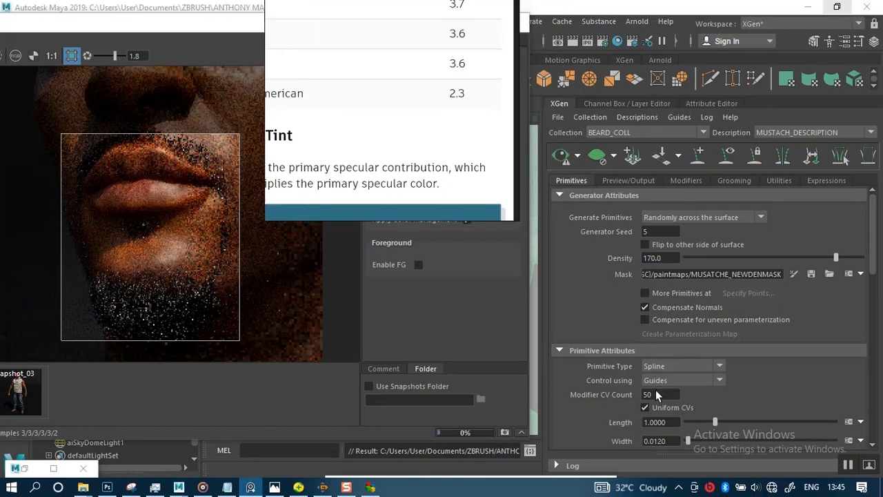
{"action": "left_click_drag", "start_coordinate": [659, 395], "coordinate": [630, 396]}
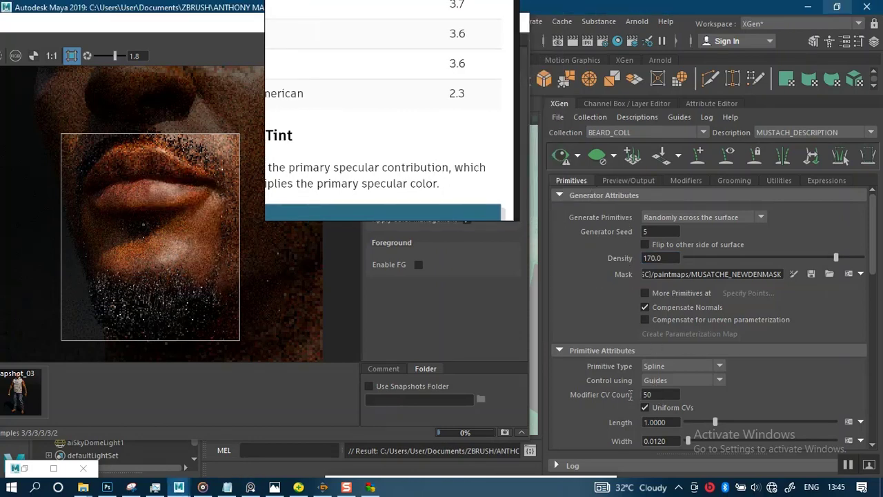
{"action": "left_click", "coordinate": [642, 394]}
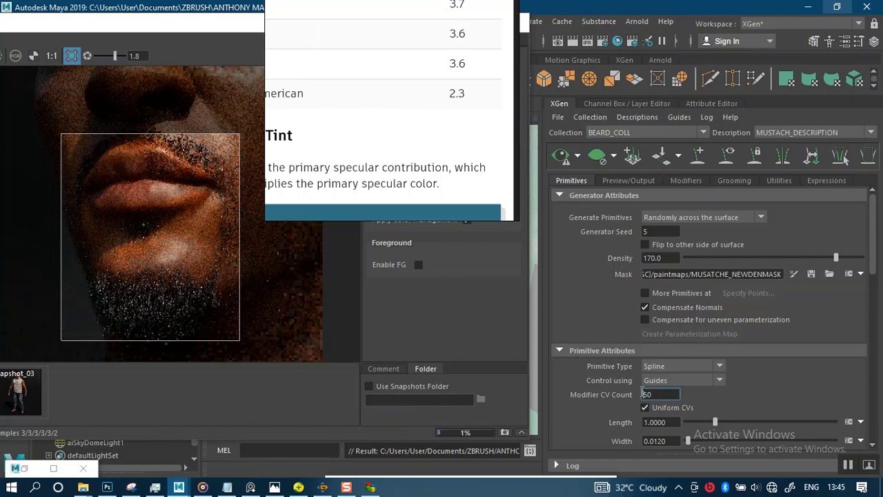
{"action": "left_click_drag", "start_coordinate": [642, 394], "coordinate": [726, 391]}
{"action": "left_click", "coordinate": [576, 291]}
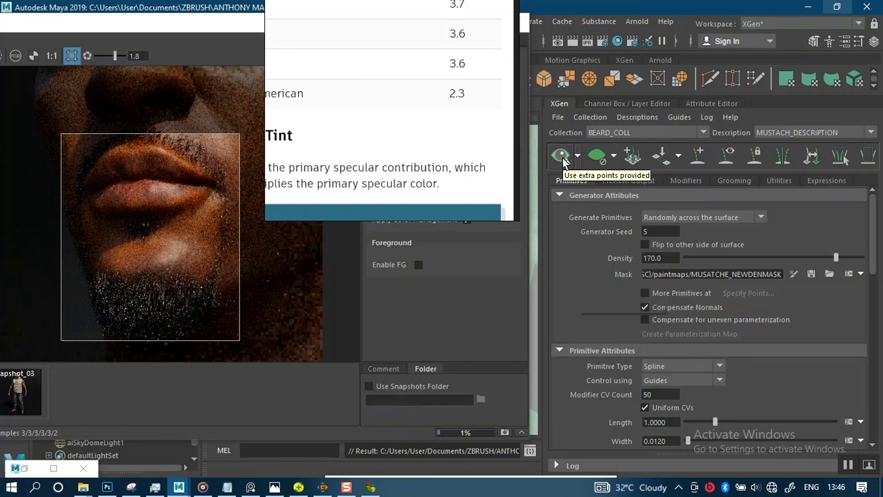
Refresh the mustache's XGen preview and move the reference text aside to check the cropped render from farther out.
{"action": "left_click", "coordinate": [560, 156]}
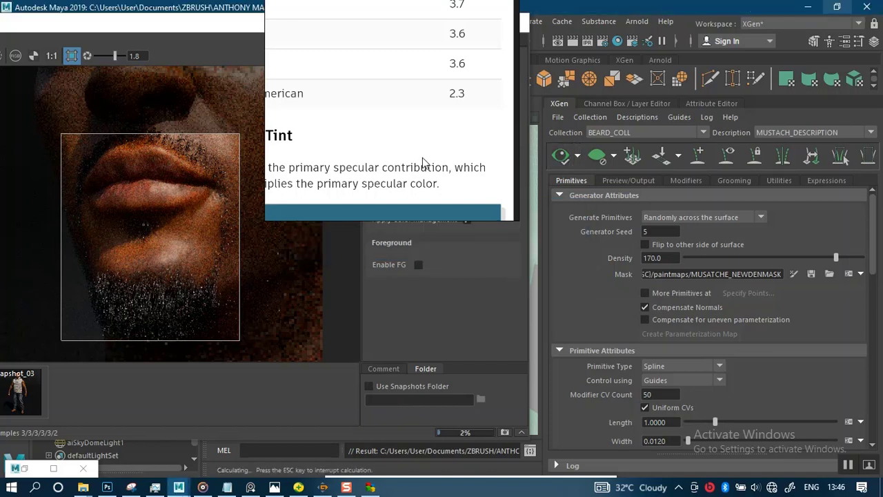
{"action": "left_click_drag", "start_coordinate": [423, 161], "coordinate": [787, 222]}
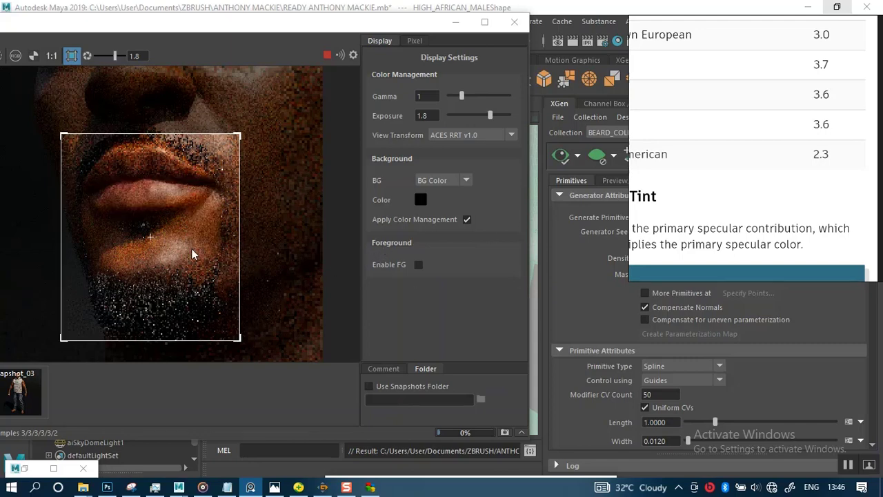
{"action": "scroll", "coordinate": [191, 248], "scroll_direction": "down", "scroll_amount": 1}
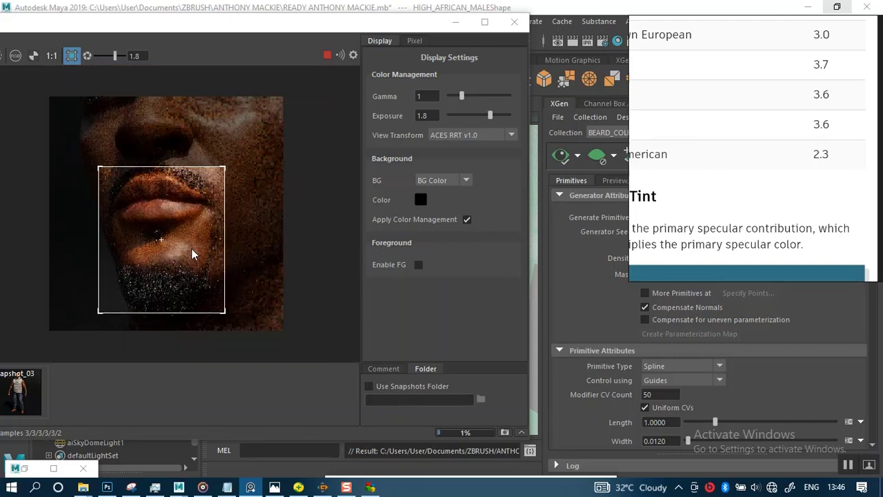